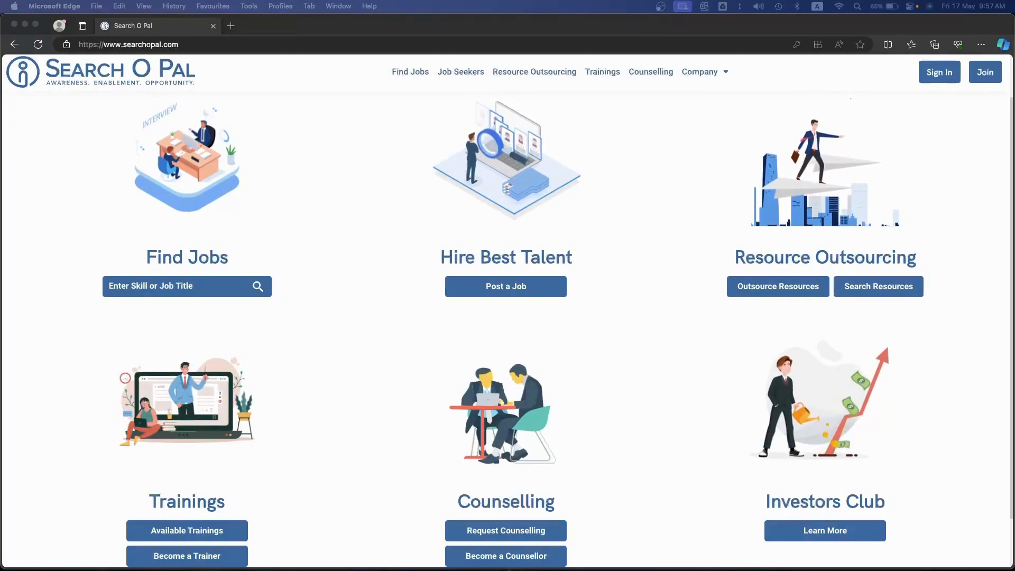
Open the account registration form and switch it to the Employer account type
left_click(687, 182)
scroll(984, 81, "up", 5)
left_click(954, 98)
scroll(952, 100, "down", 5)
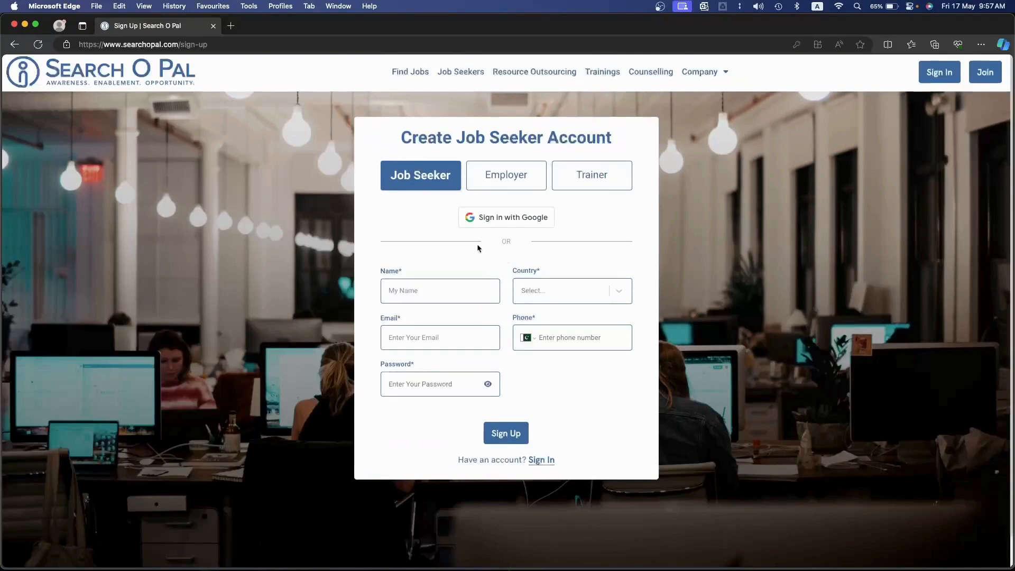
left_click(501, 185)
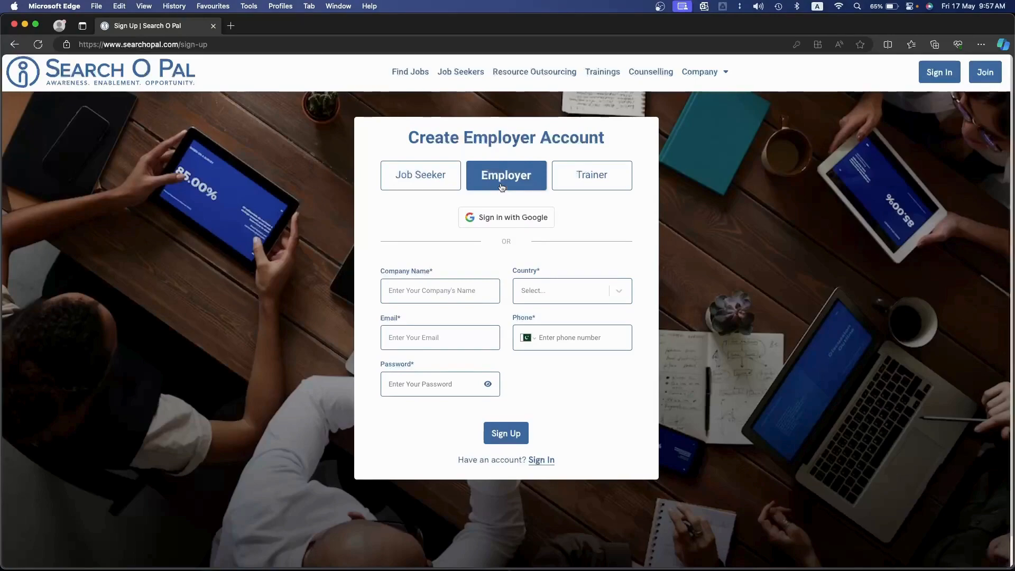
Sign in to the existing employer account with its e-mail address and account password
left_click(544, 461)
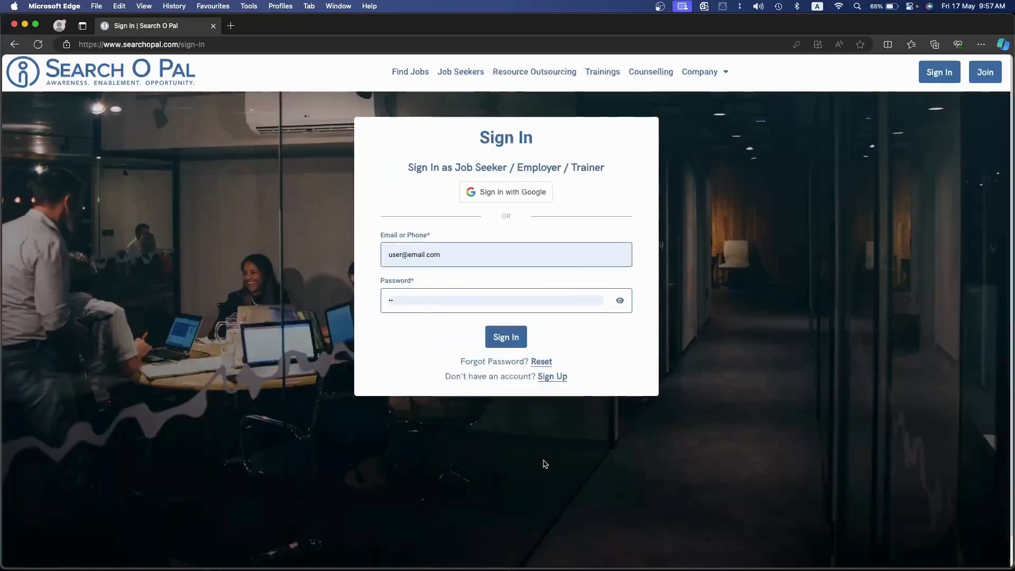
left_click(467, 255)
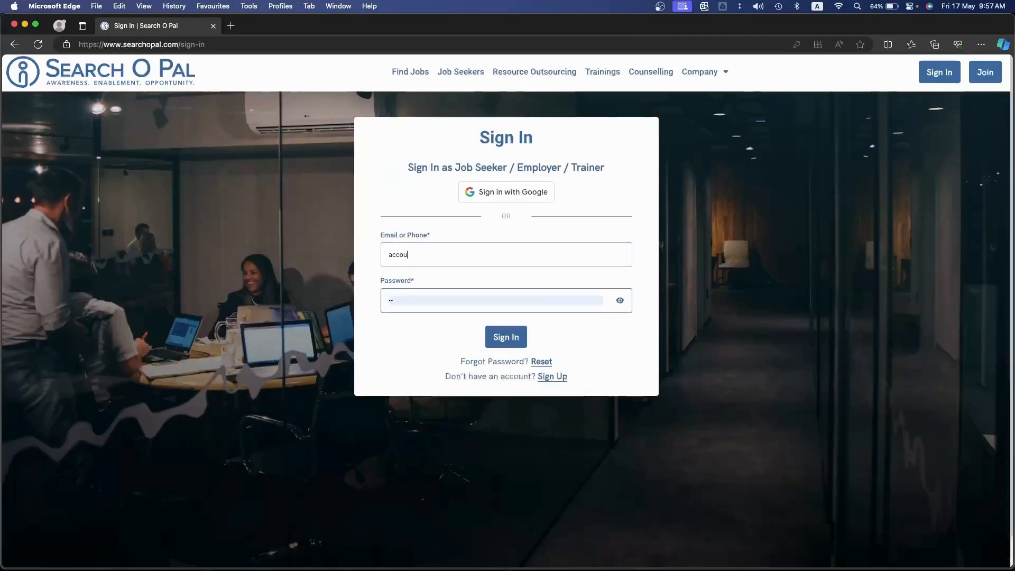
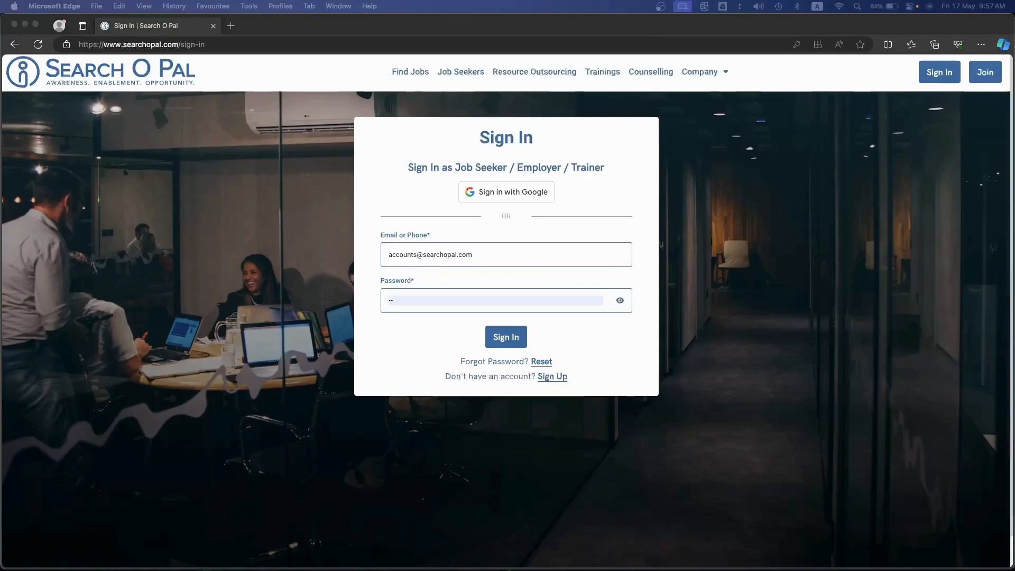
left_click(419, 294)
key("super+v")
left_click(497, 337)
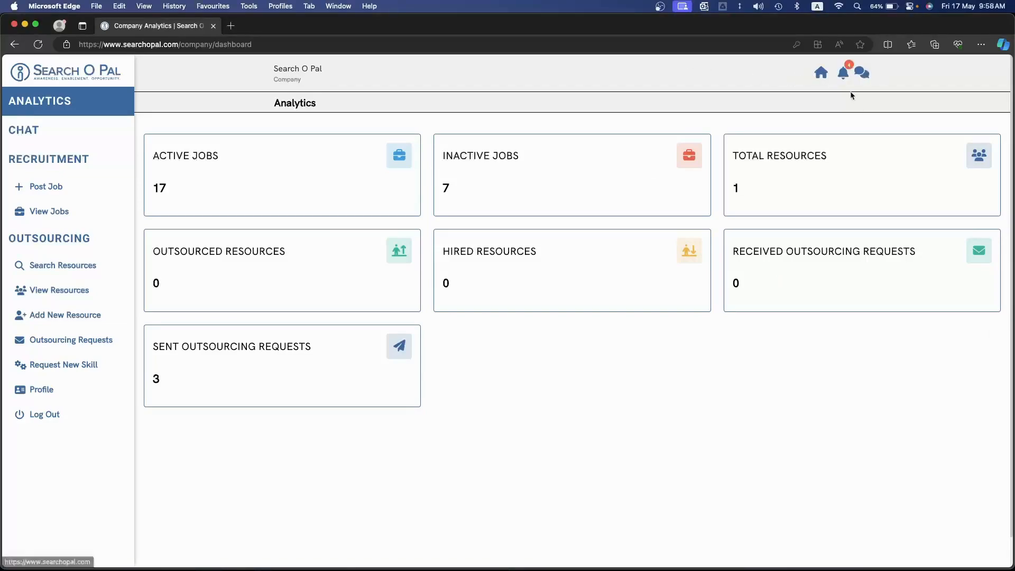
Look through the recent notifications and open the full list of company notifications
left_click(844, 75)
scroll(883, 202, "down", 10)
scroll(882, 203, "up", 5)
scroll(899, 222, "down", 15)
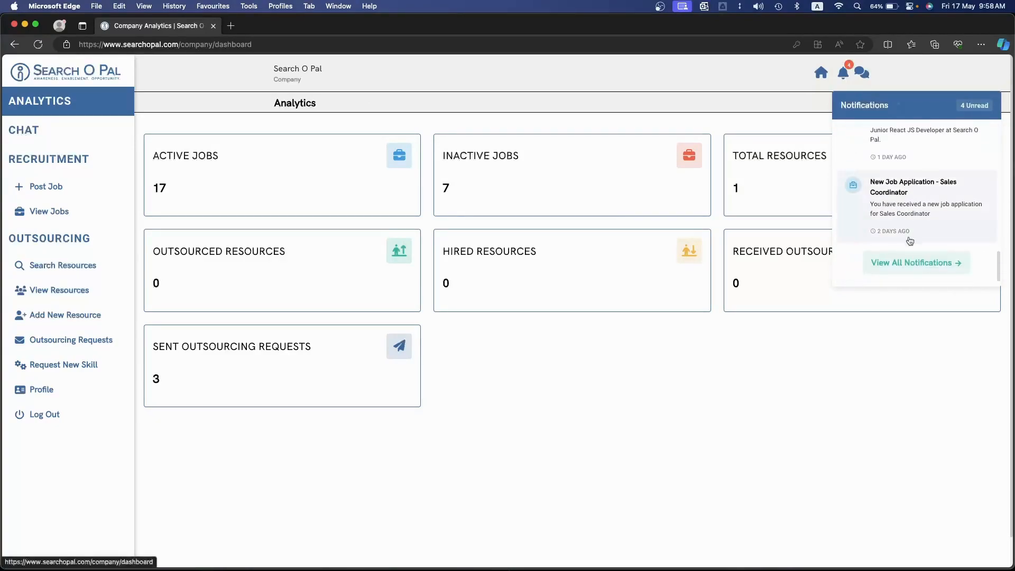
left_click(910, 264)
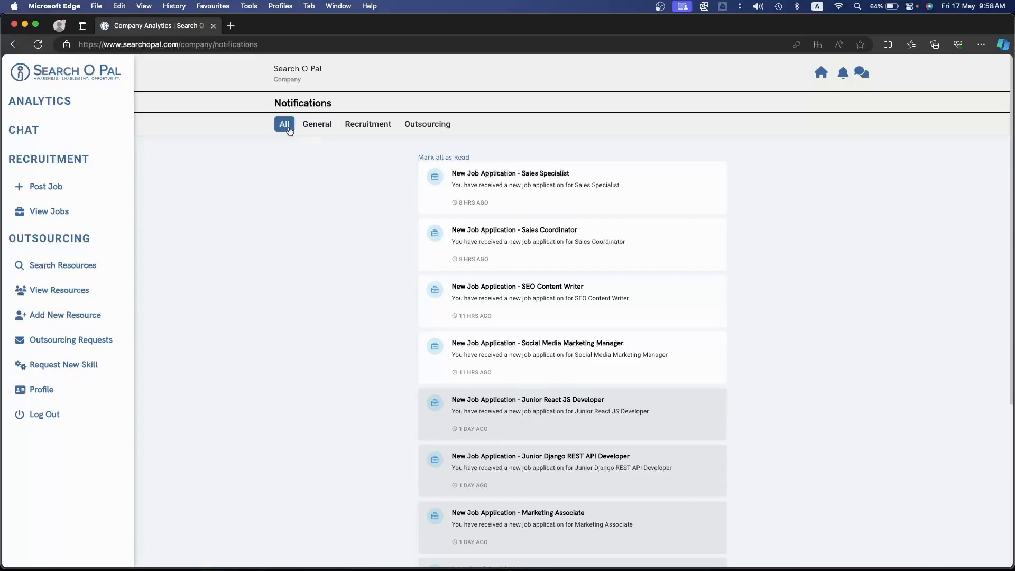
View the notifications under General, Recruitment and Outsourcing in turn, ending with the All category
left_click(316, 125)
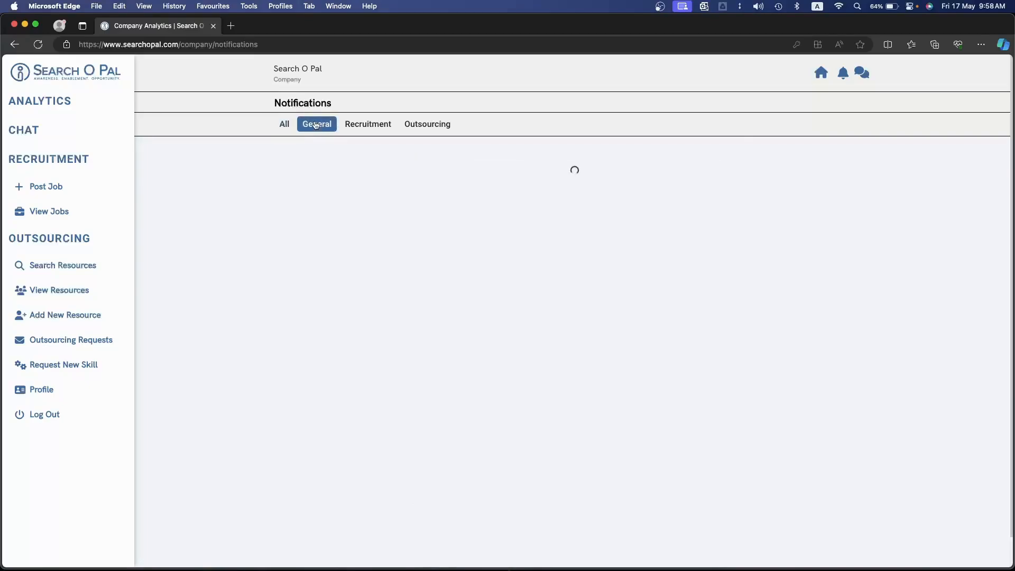
left_click(379, 125)
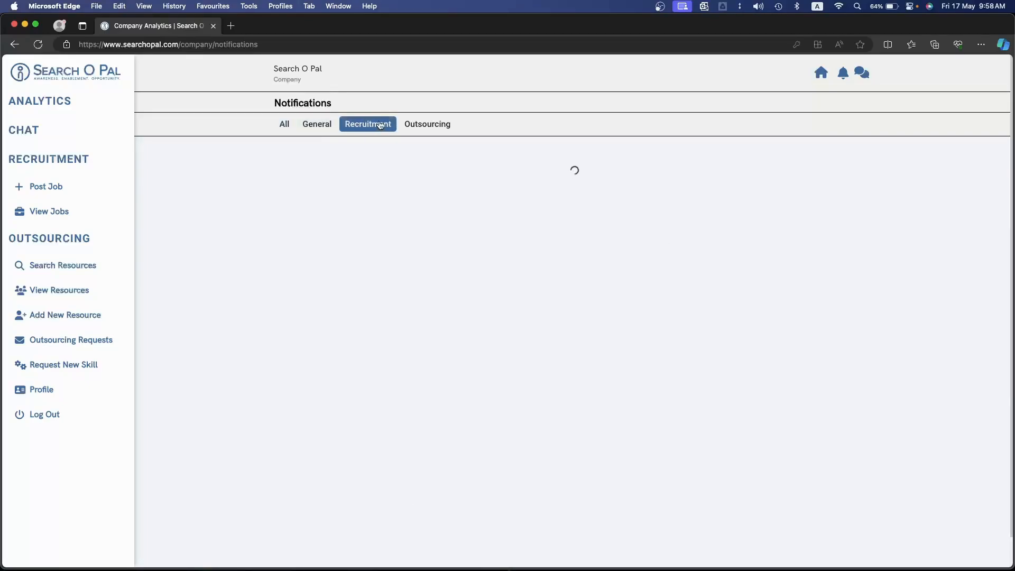
left_click(423, 125)
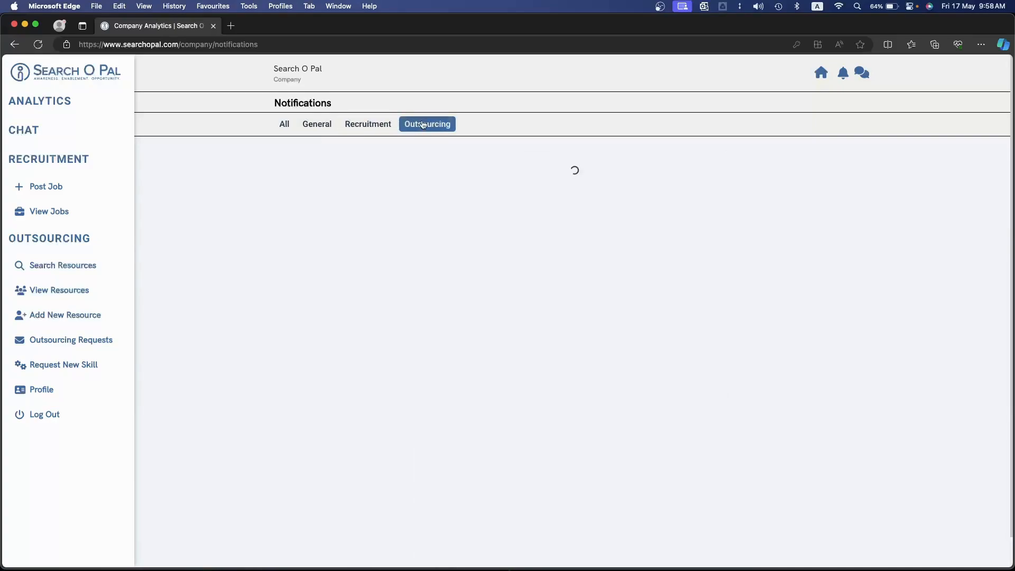
left_click(291, 126)
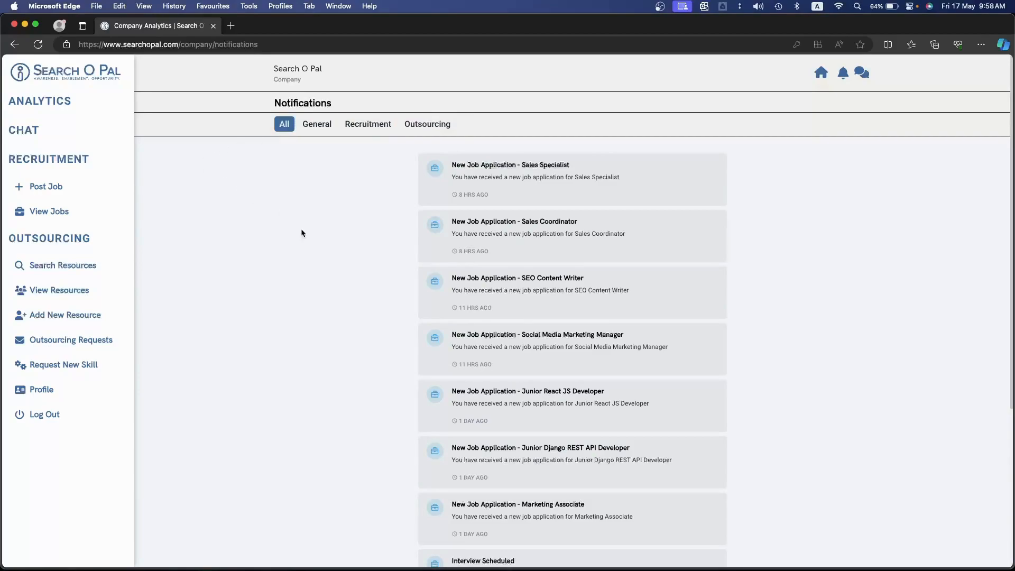
Start a new job posting titled Python Developer and set its location to Remote
left_click(88, 192)
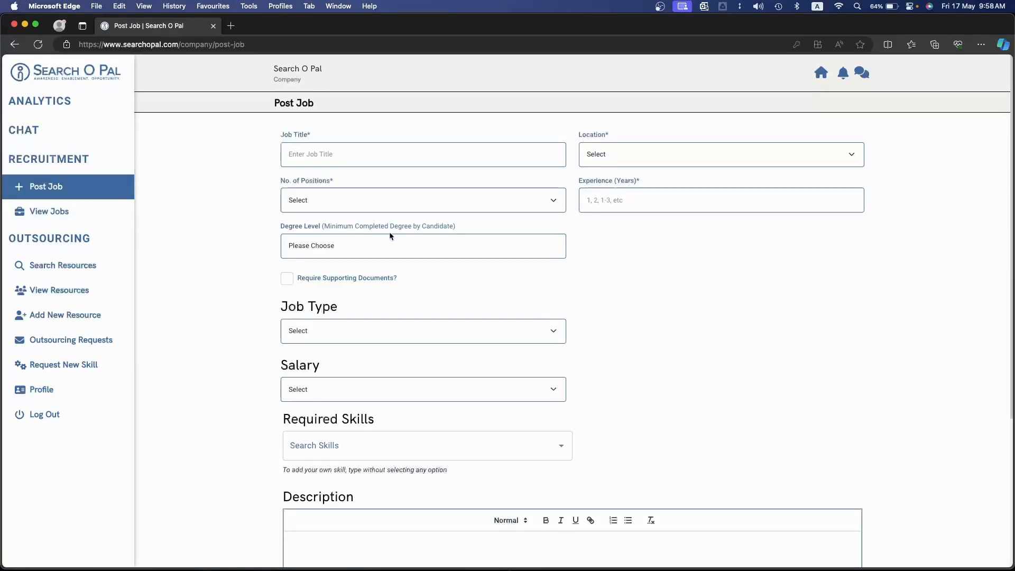
left_click(350, 156)
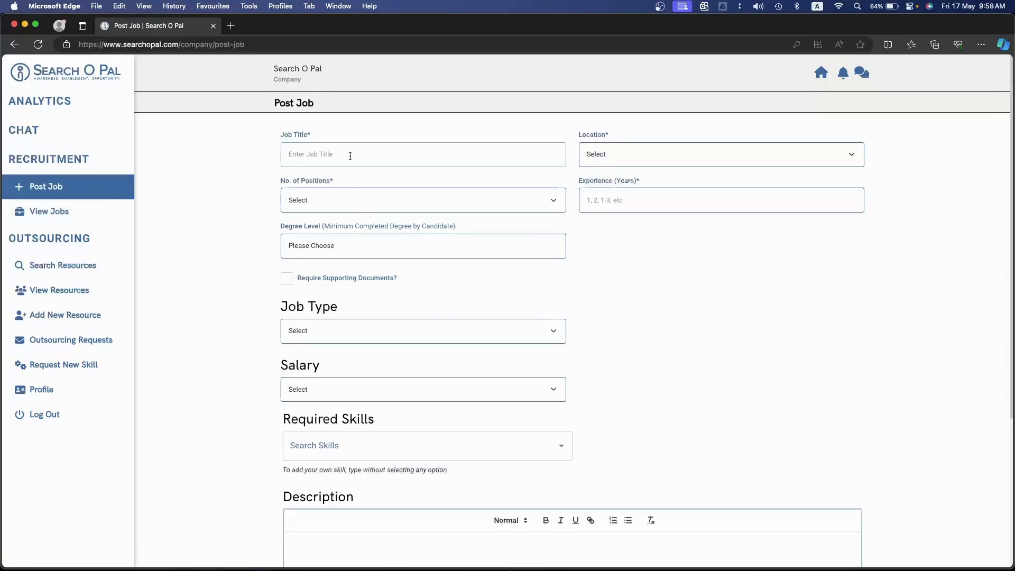
type("Py")
left_click(634, 154)
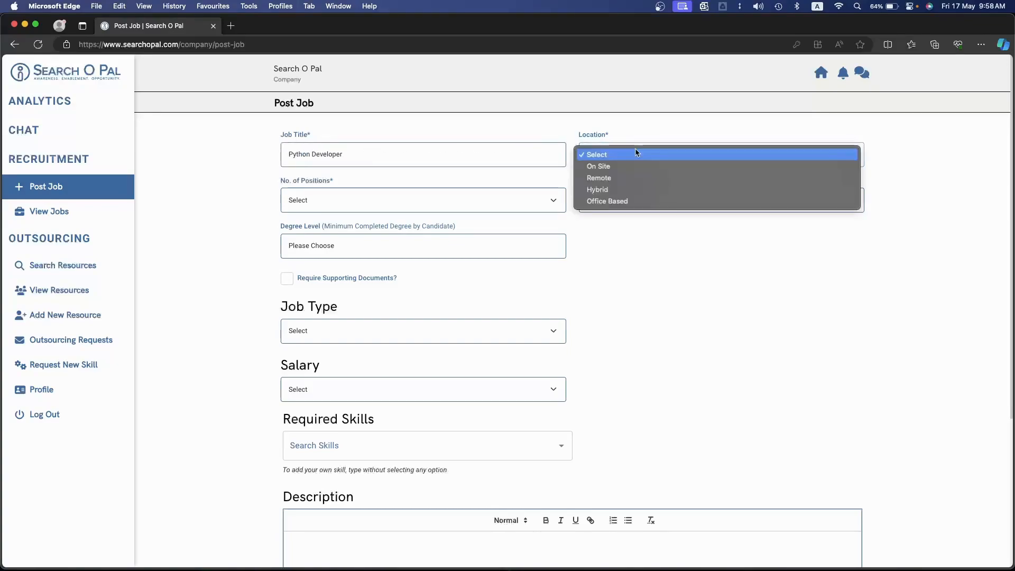
left_click(614, 183)
Set the job to 2 positions, 2-3 years of experience and a minimum degree level of Bachelor's
left_click(371, 199)
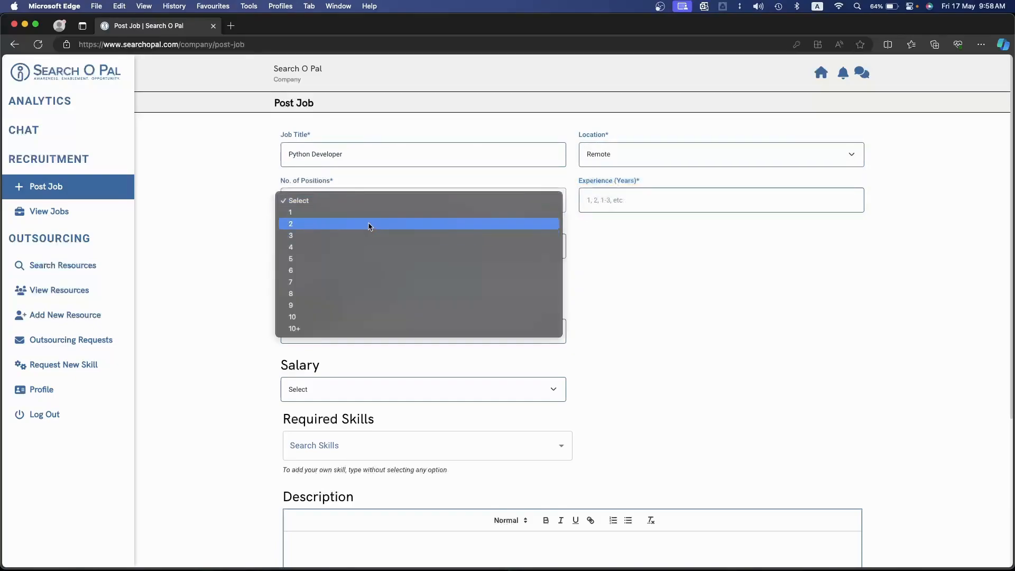
left_click(370, 224)
left_click(617, 201)
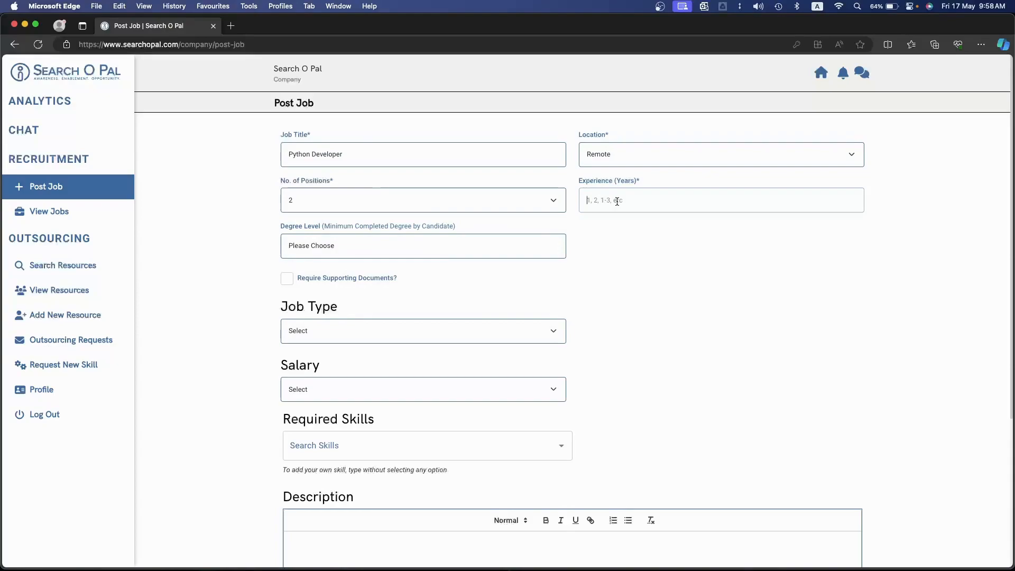
type("2-3")
left_click(375, 249)
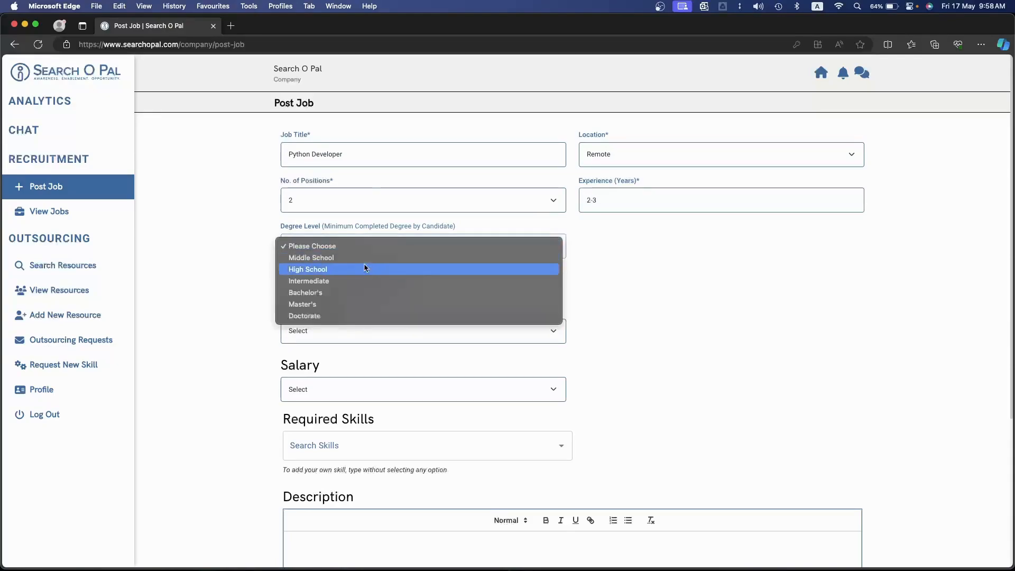
left_click(350, 291)
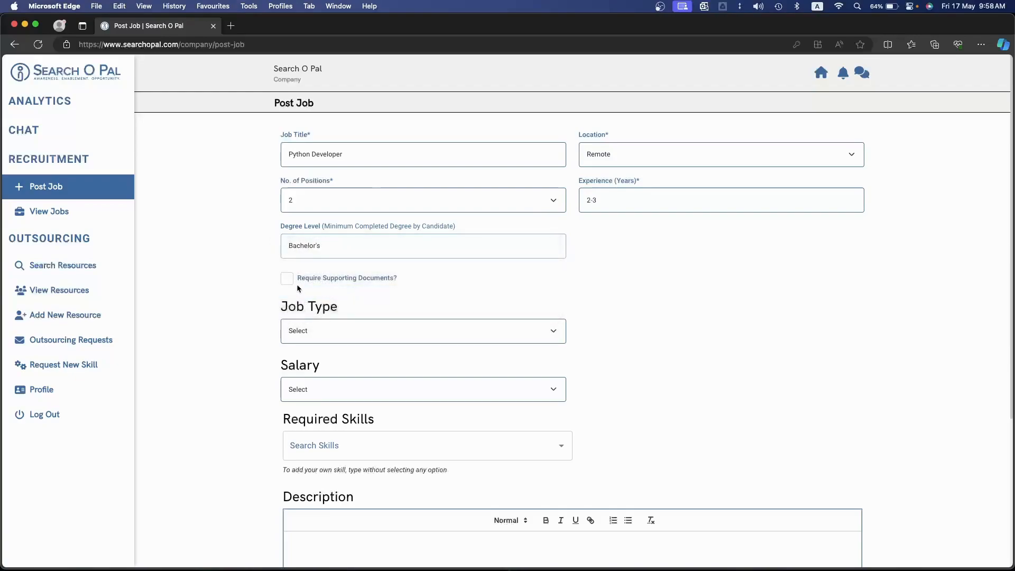
Set the job type of the Python Developer posting to Full-Time
left_click_drag(400, 281, 338, 278)
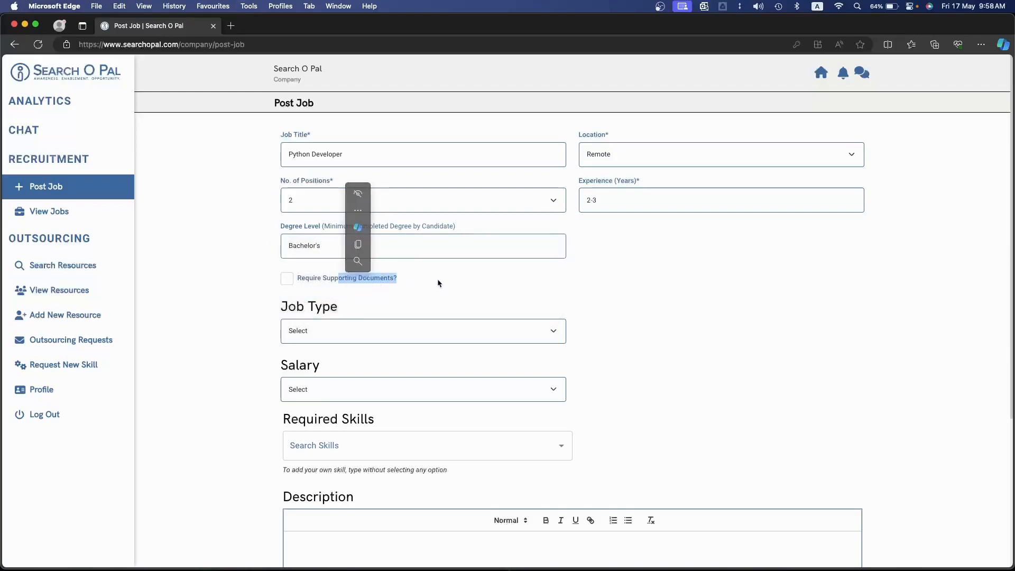
scroll(438, 278, "down", 2)
left_click(628, 227)
left_click(352, 261)
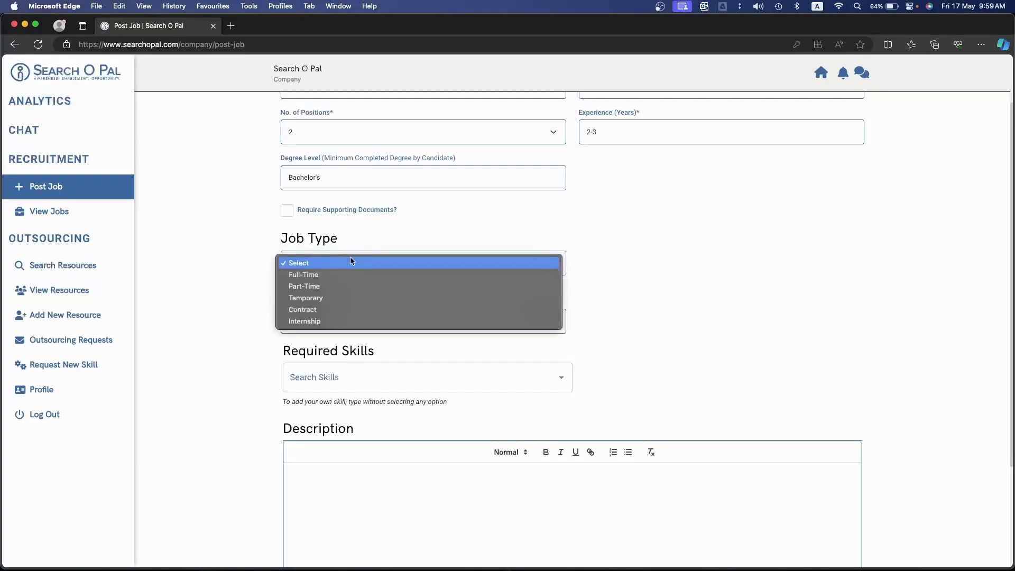
left_click(351, 273)
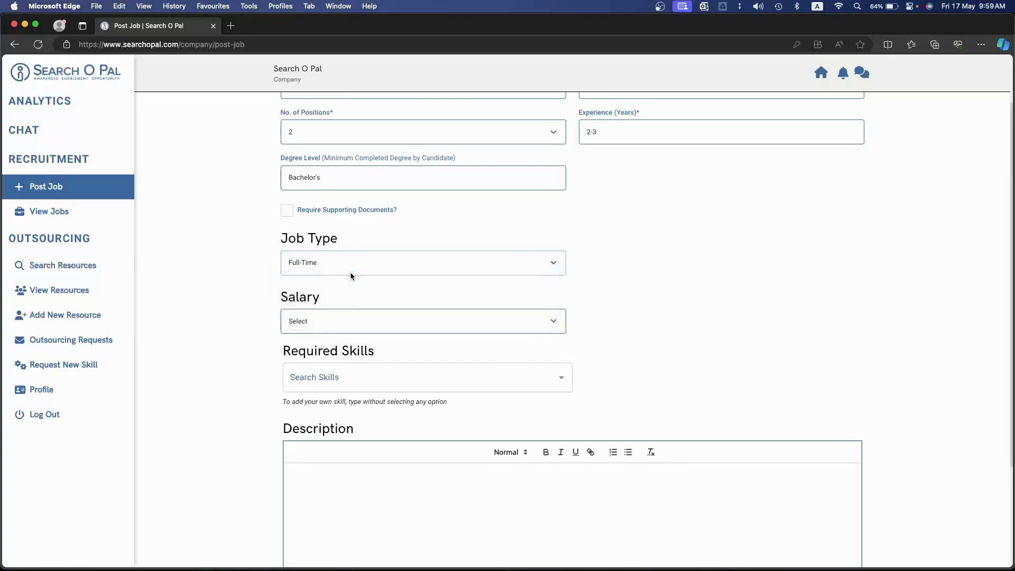
Try the Exact Amount, Range and Unpaid salary options for the job posting
left_click(349, 327)
left_click(349, 333)
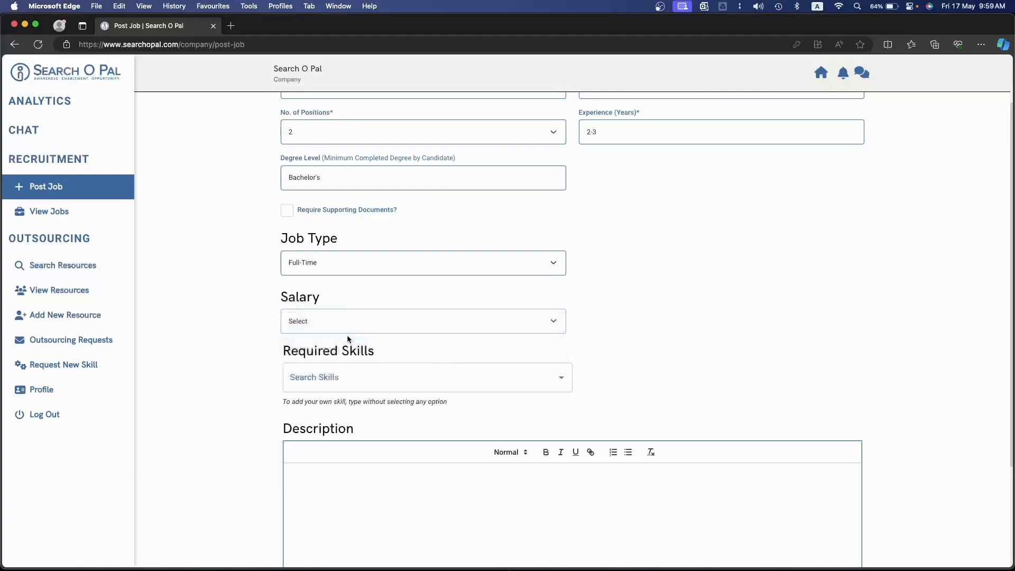
left_click(349, 370)
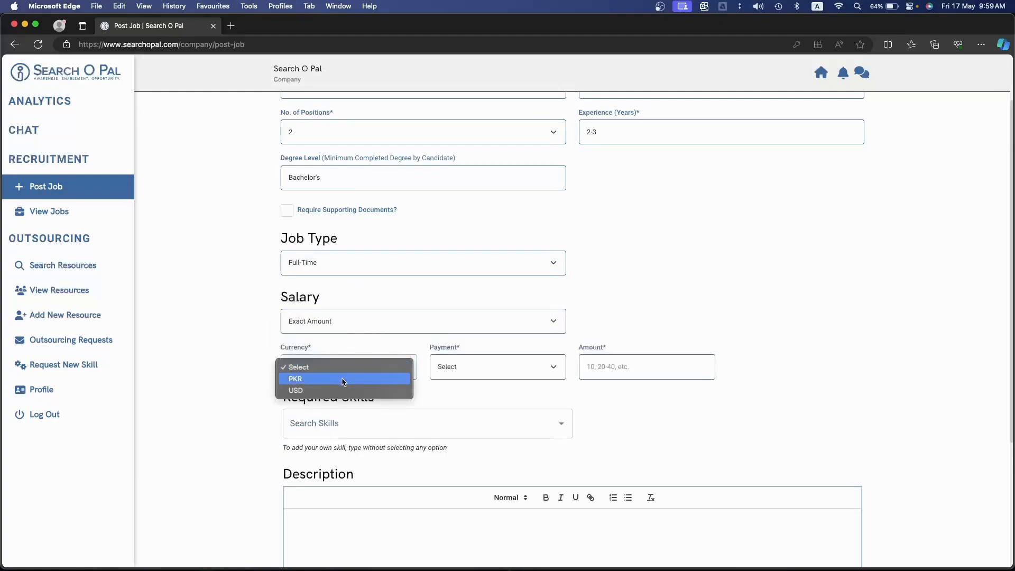
left_click(344, 319)
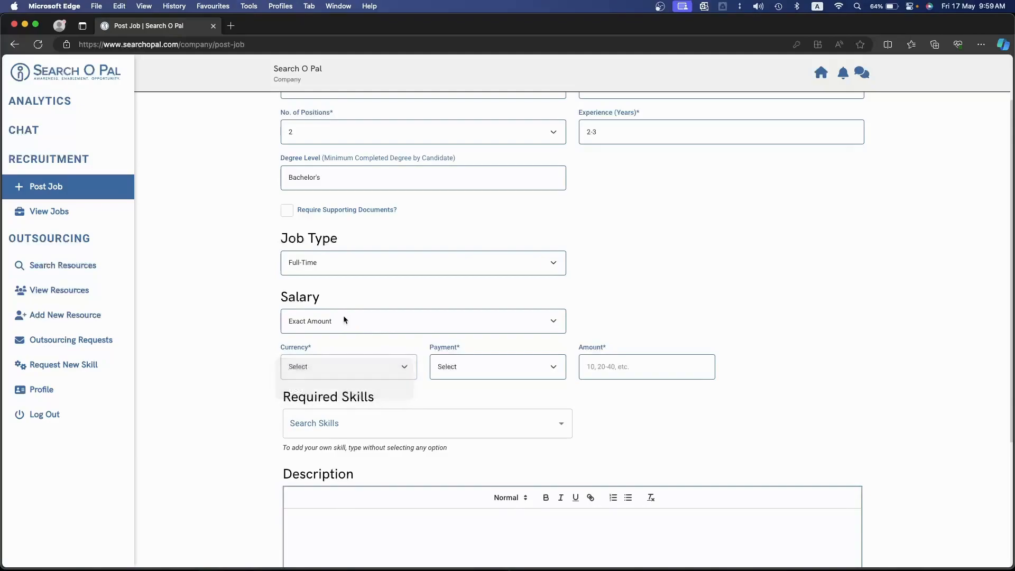
left_click(344, 319)
left_click(356, 333)
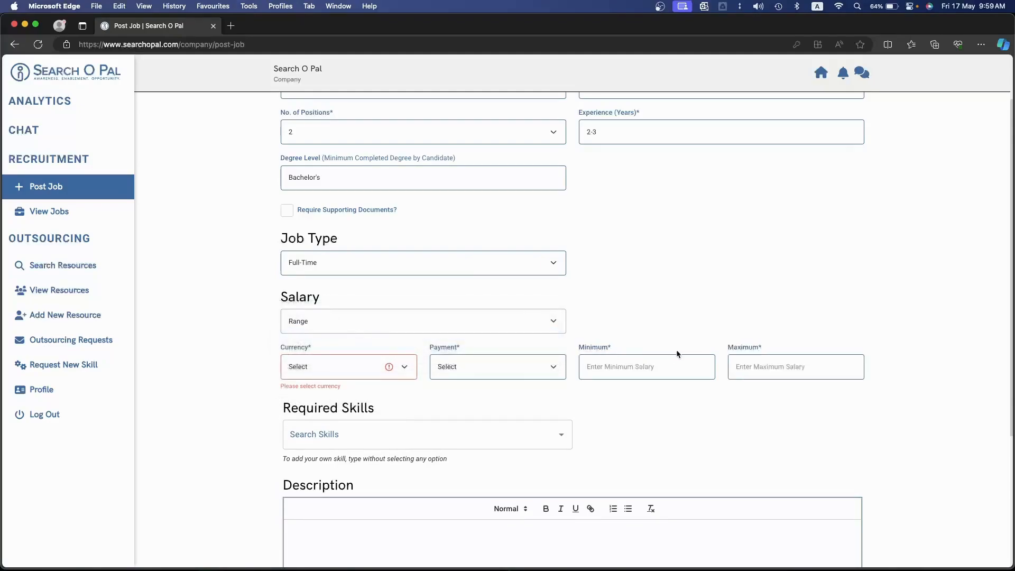
left_click(363, 317)
left_click(342, 344)
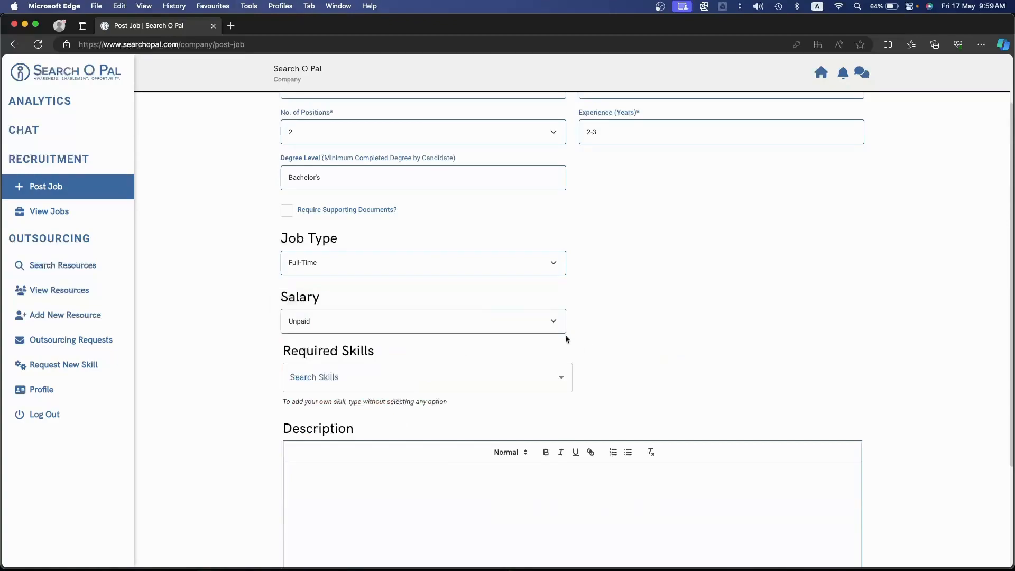
Set the salary of the job posting to Market Competitive
left_click(537, 319)
left_click(484, 310)
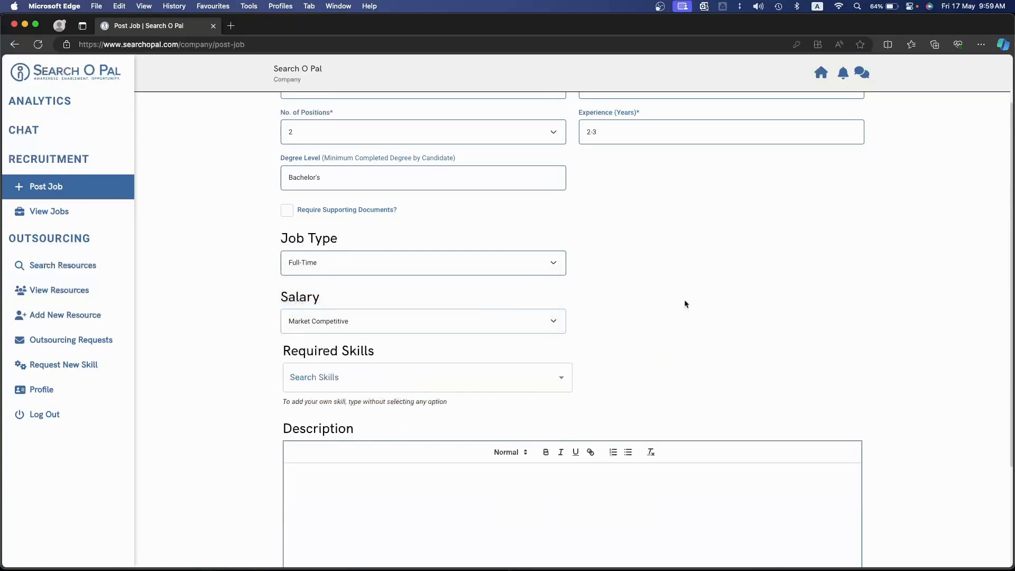
Choose Django as a required skill, with 1 Year of experience and last used set to Currently Using
scroll(684, 303, "down", 5)
left_click(390, 259)
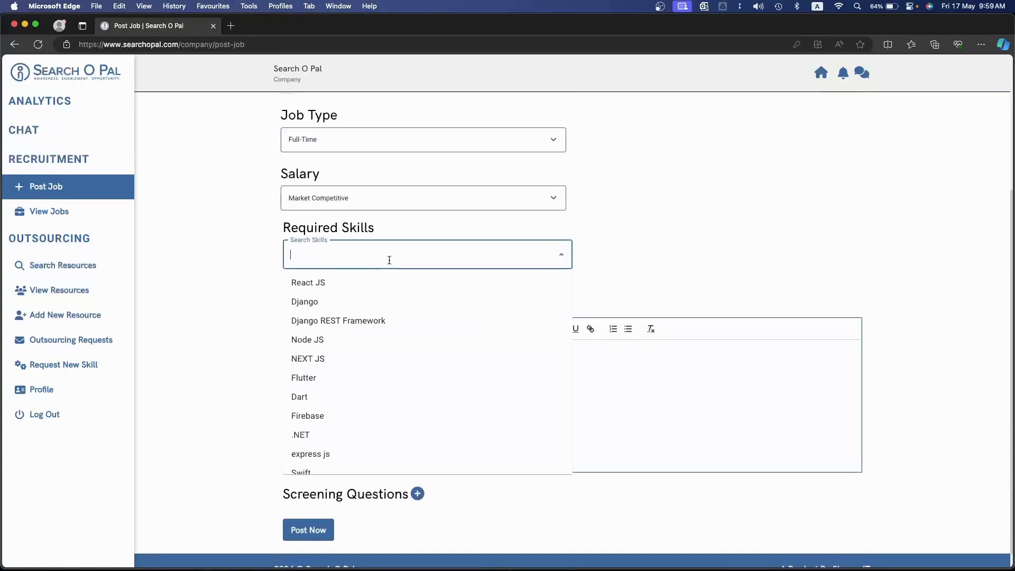
left_click(359, 305)
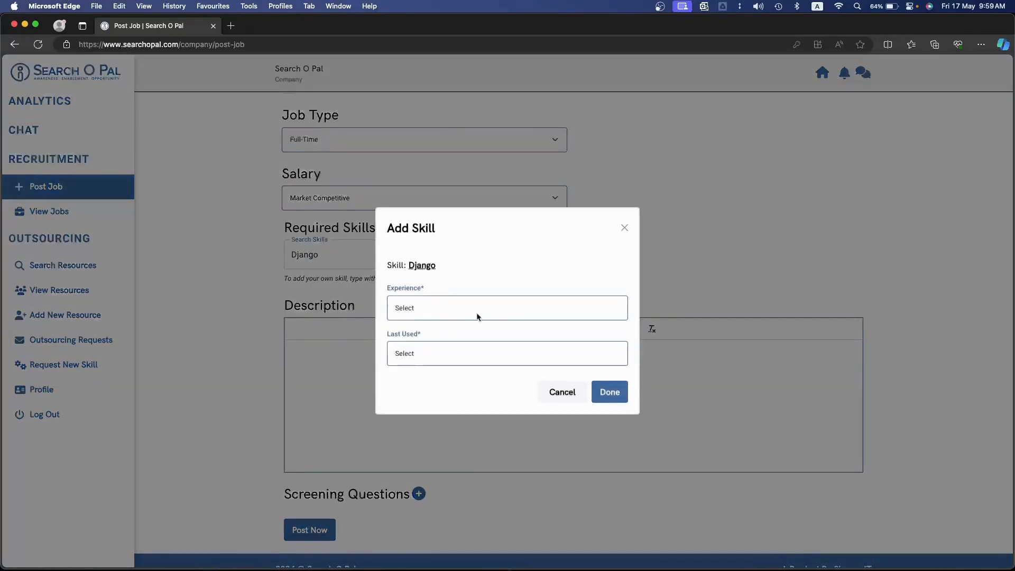
left_click(468, 314)
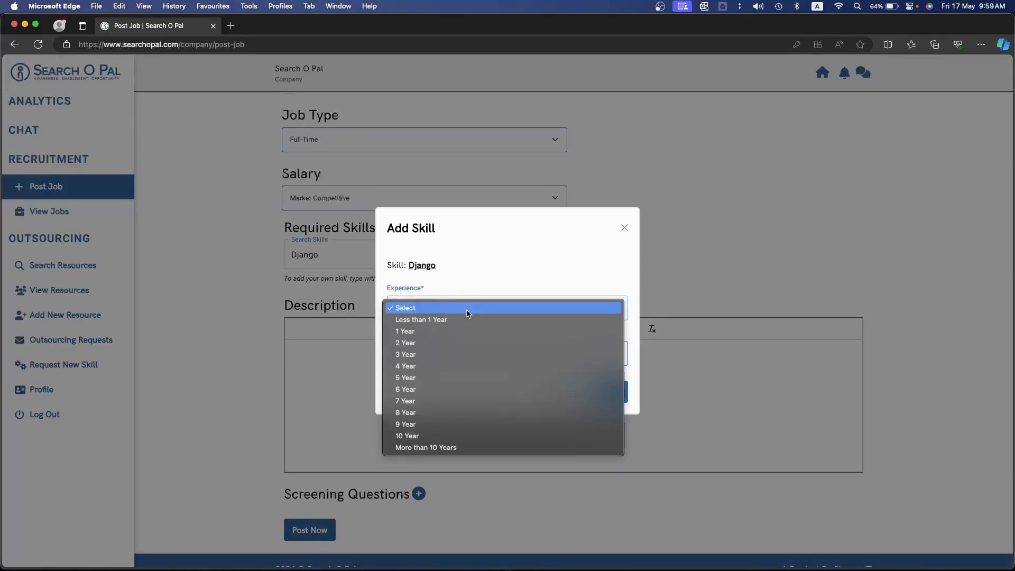
left_click(459, 334)
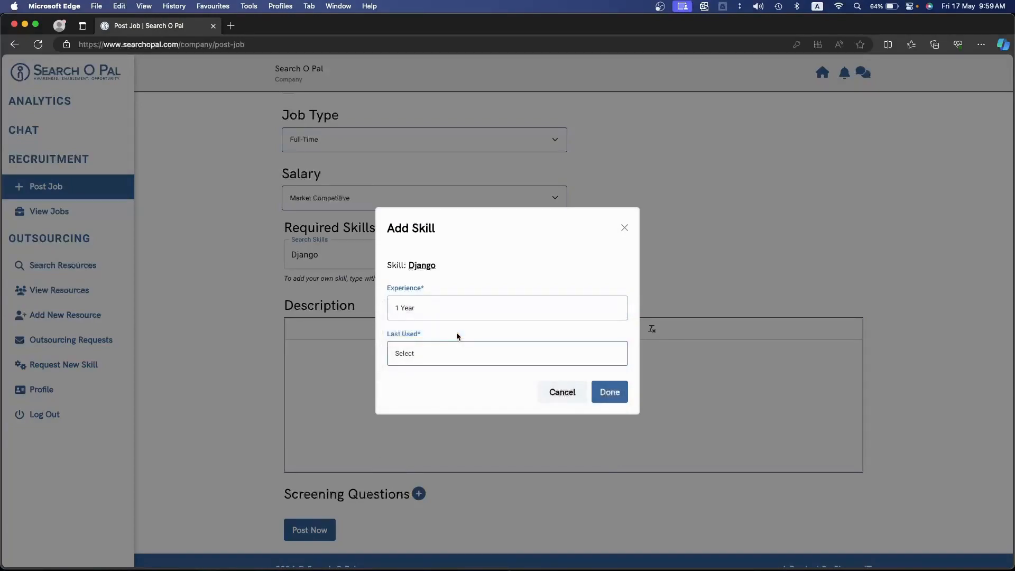
left_click(461, 358)
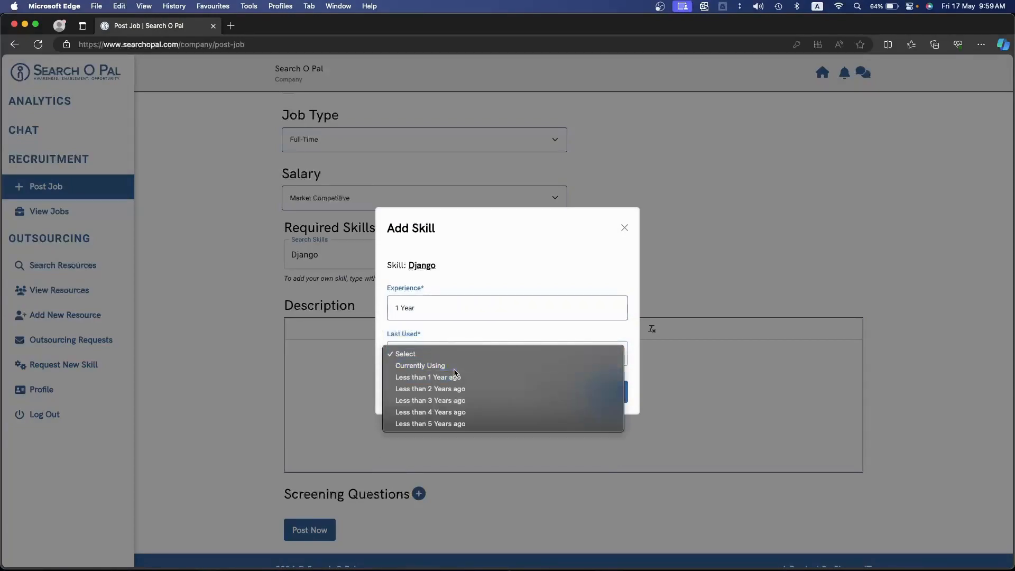
left_click(535, 364)
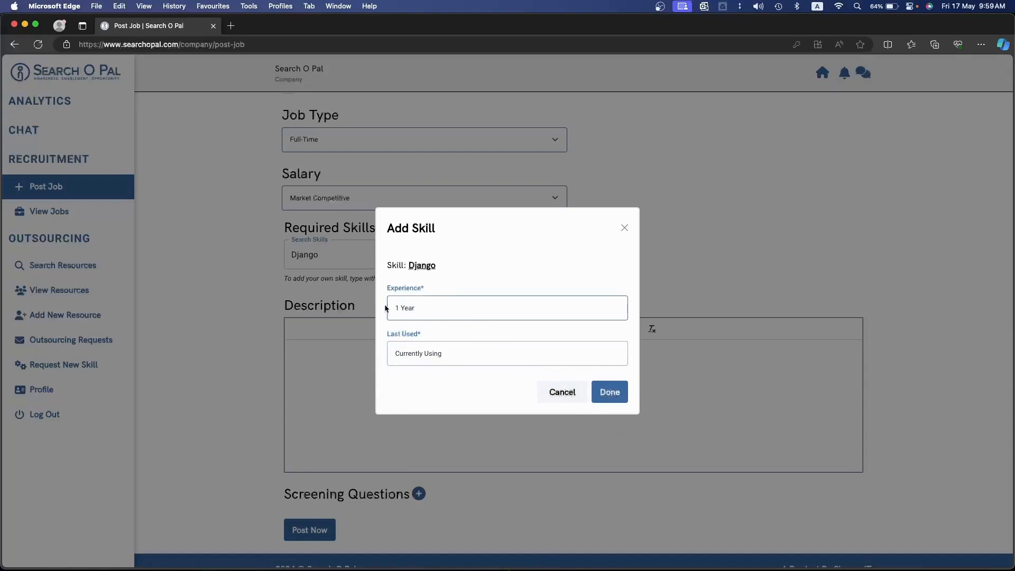
Set the Django skill's experience to 2 Year, keep Currently Using, and add the skill to the job
left_click_drag(386, 289, 437, 290)
left_click(431, 310)
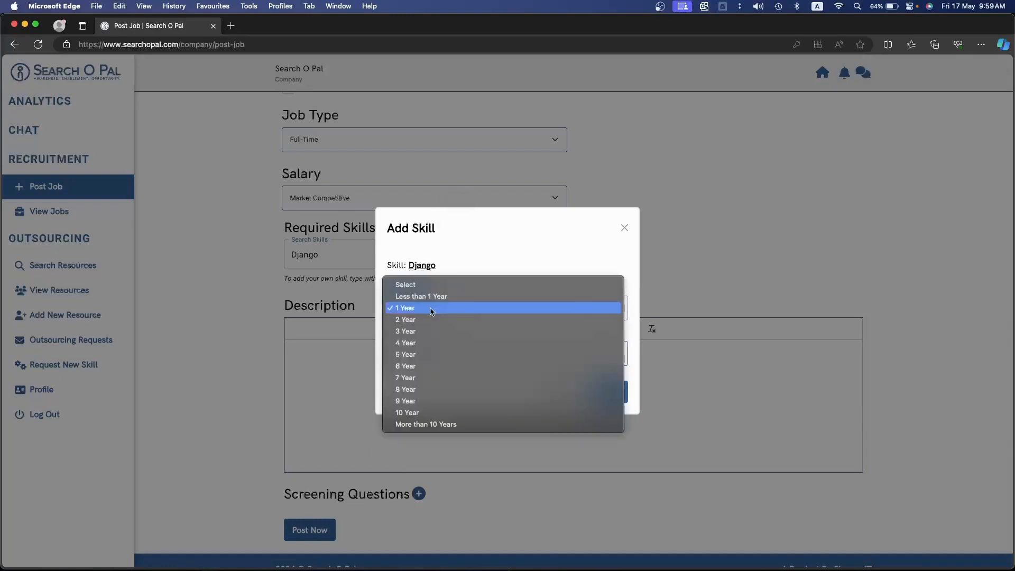
left_click(430, 316)
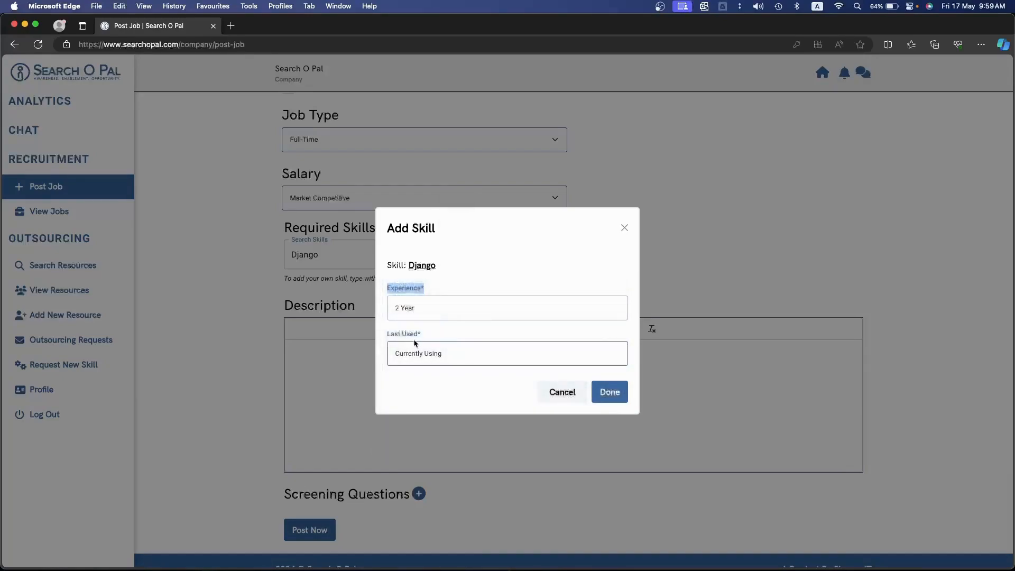
left_click(433, 352)
left_click(437, 354)
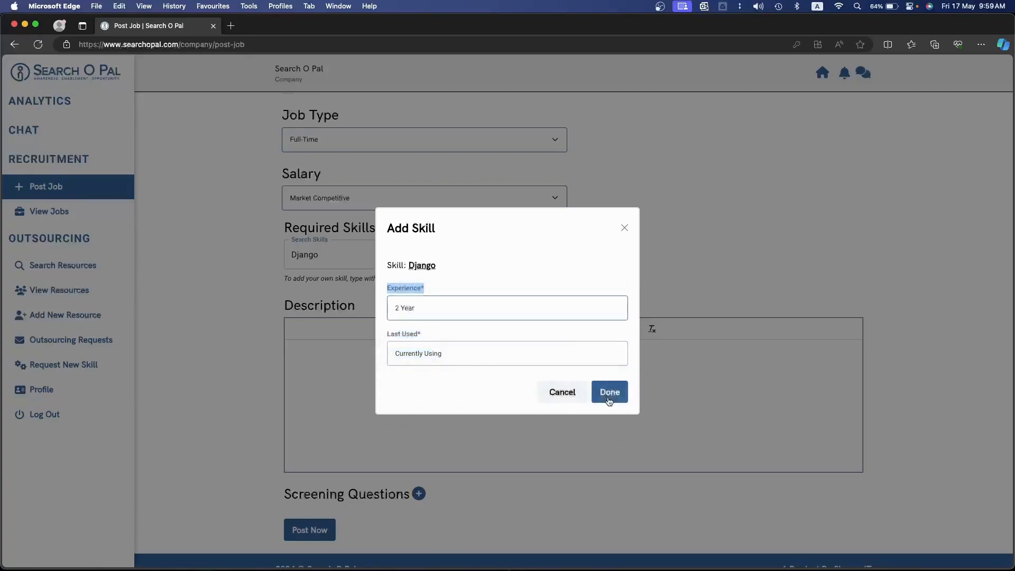
left_click(610, 392)
Add Django REST Framework as a required skill with 2 Year of experience and last used set to Currently Using
left_click(423, 256)
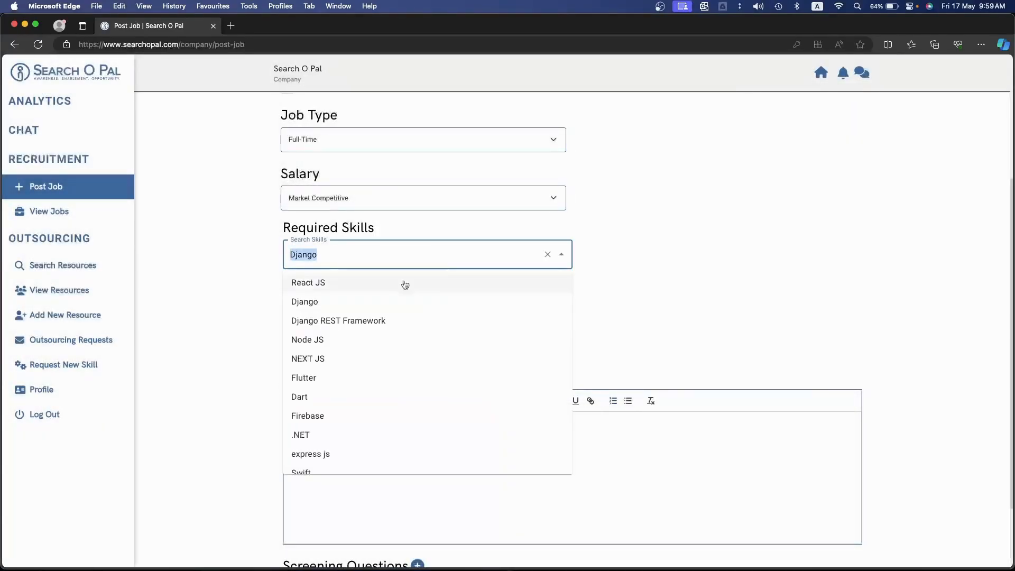
left_click(364, 328)
left_click(498, 308)
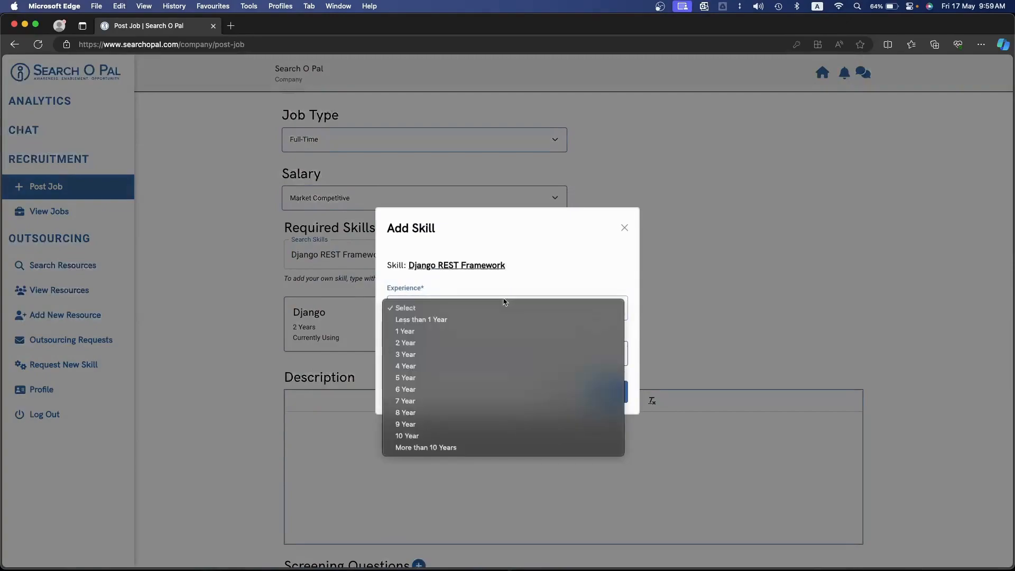
left_click(476, 343)
left_click(467, 352)
left_click(464, 364)
left_click(610, 391)
Search the skills for Python and add it with 2 Year of experience and last used set to Currently Using
left_click(407, 254)
key("BackSpace")
type("python")
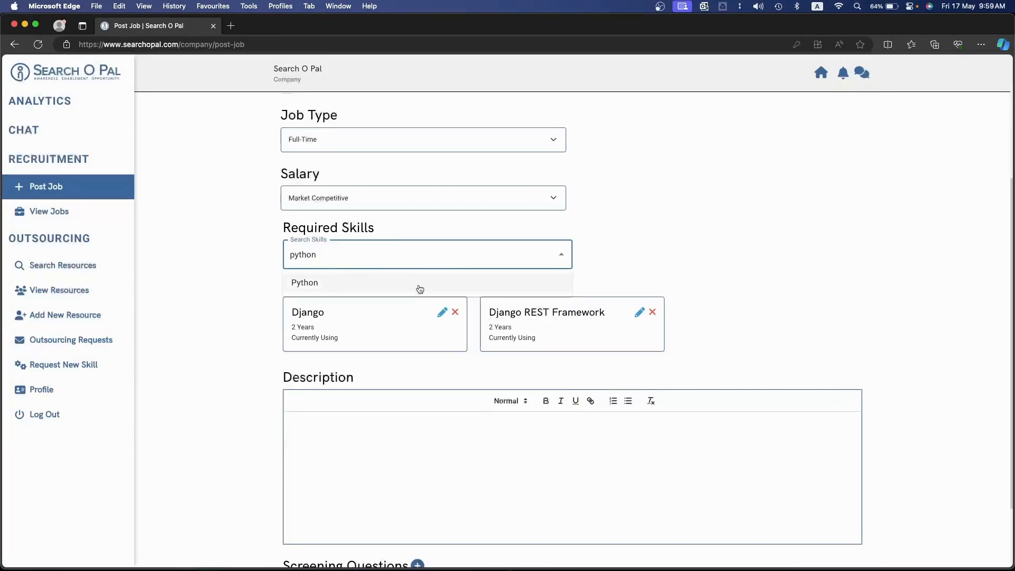
left_click(421, 288)
left_click(502, 307)
left_click(486, 344)
left_click(482, 352)
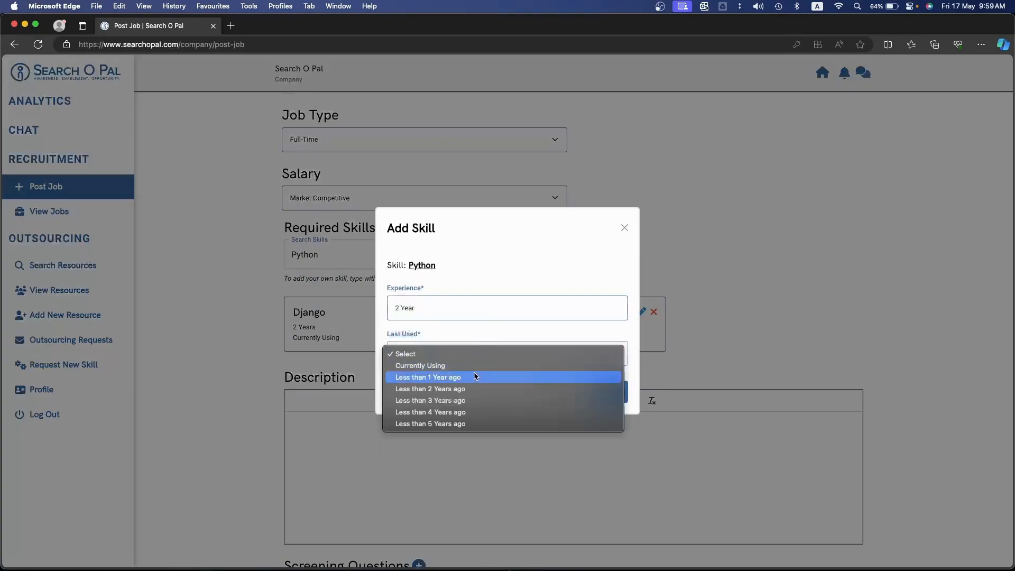
left_click(475, 365)
left_click(620, 392)
Write the job description with a bold "Requirements" line, the numbered item "Requirement no .1" and a "Responsibilities" line
scroll(617, 391, "down", 3)
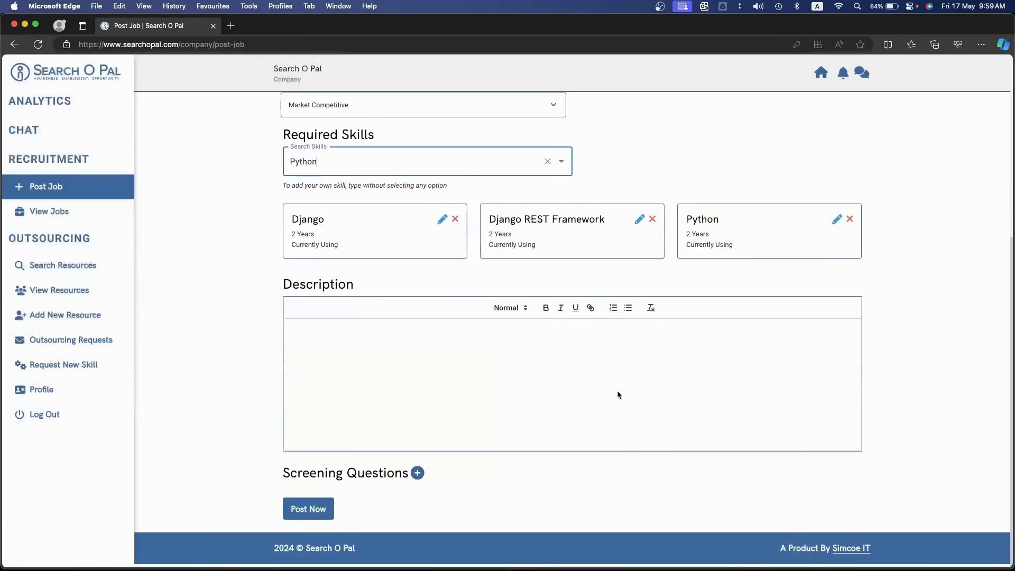
left_click(570, 390)
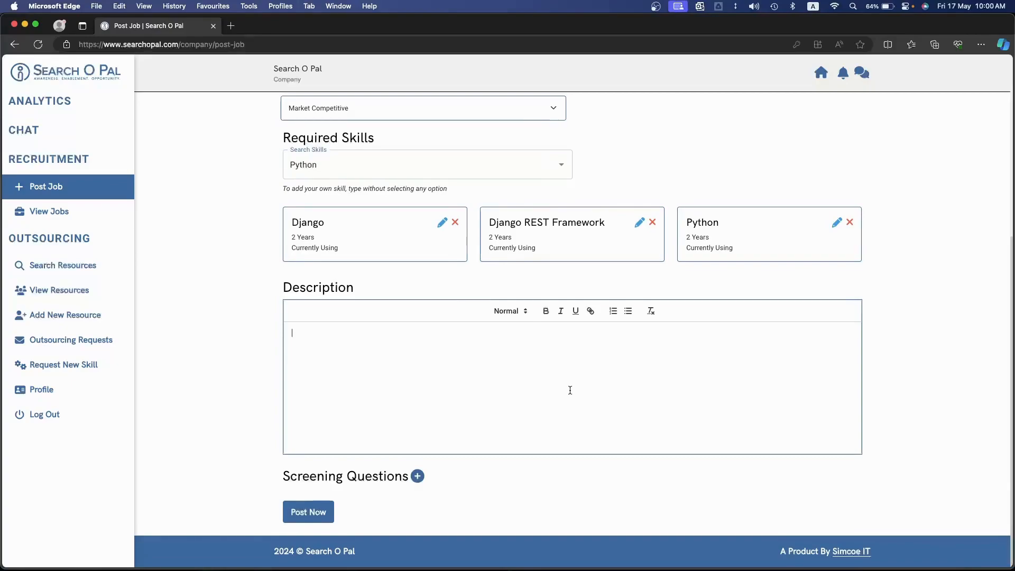
type("Requirements")
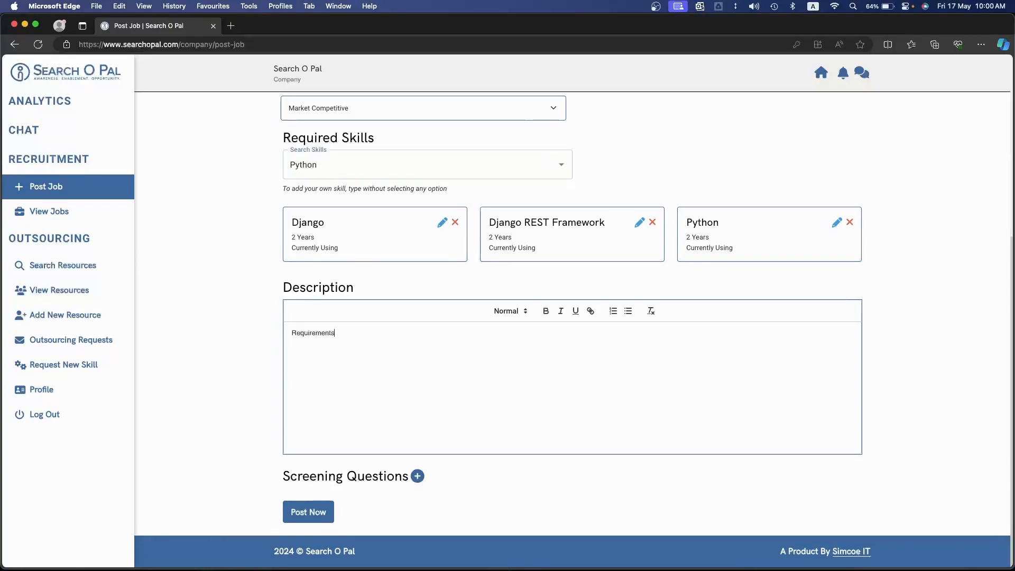
key("super+a")
left_click(546, 311)
left_click(441, 337)
type("Requirement no")
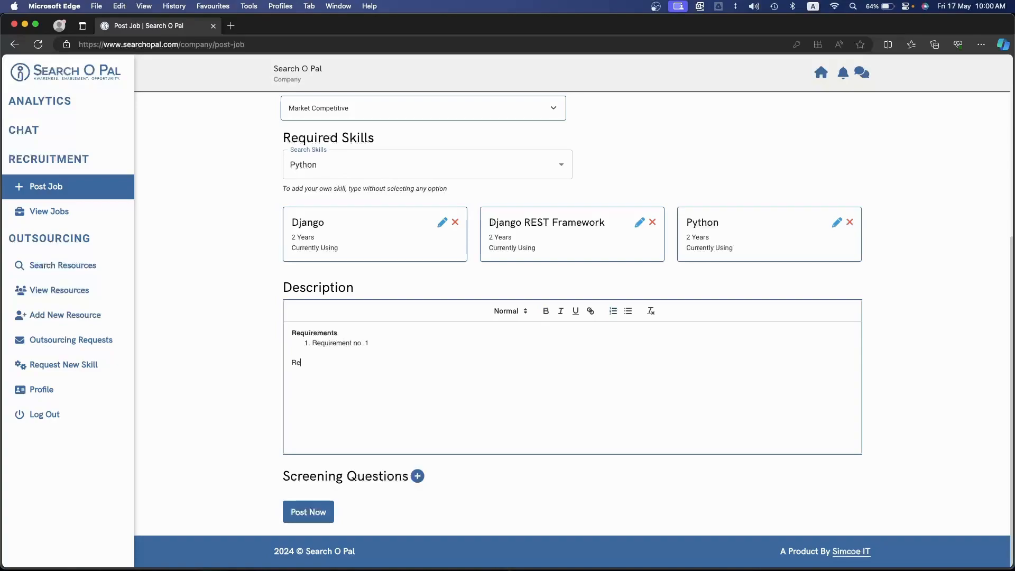
type("bilities")
Try the Heading 1 style on the Responsibilities line of the description
key("super+shift+Left")
left_click(518, 312)
left_click(522, 334)
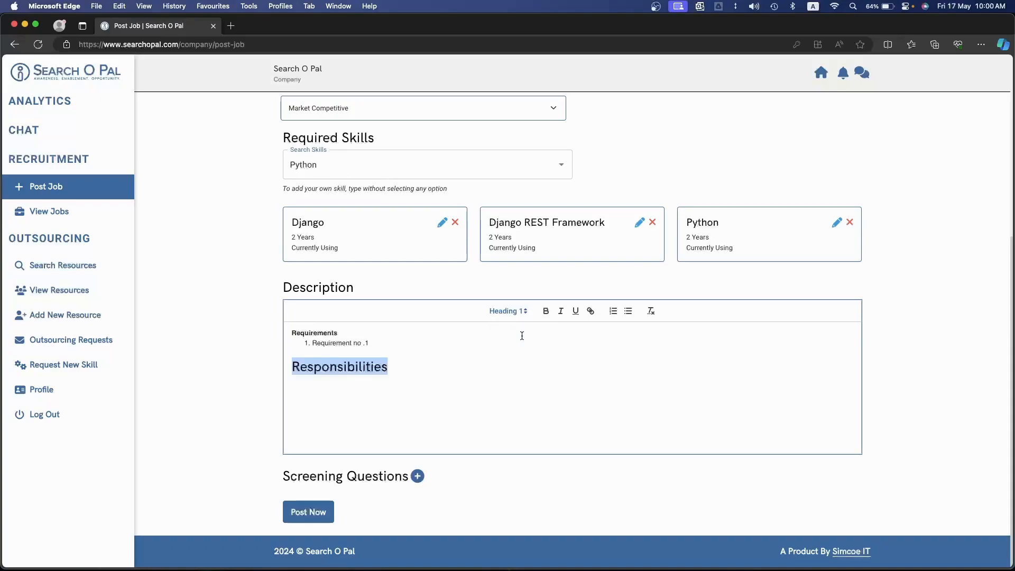
left_click(464, 369)
key("super+shift+Left")
key("BackSpace")
key("super+z")
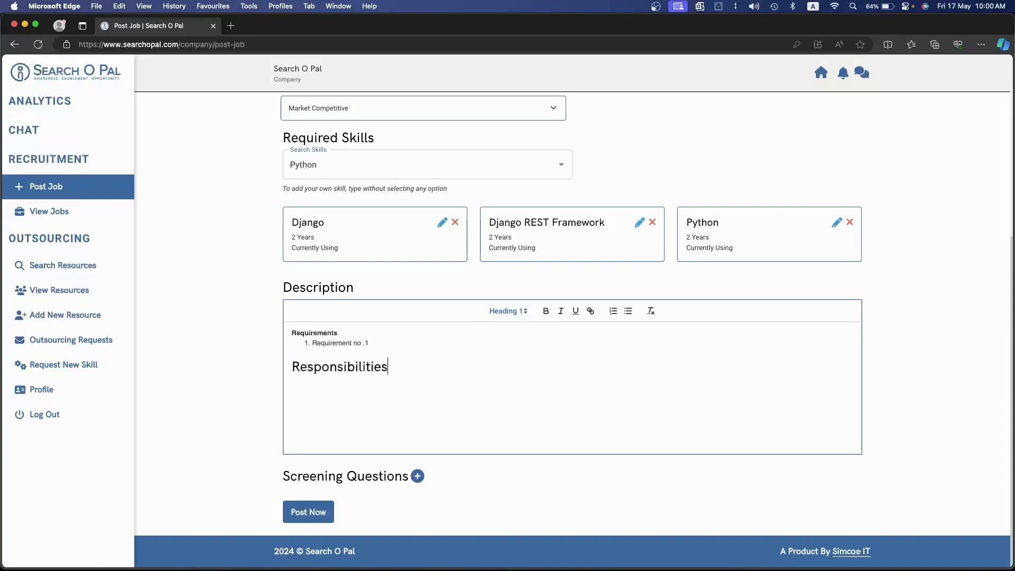
Try italic and underline on the Responsibilities line, and undo its trial formatting back to Normal
key("super+shift+Left")
left_click(561, 312)
left_click(577, 312)
key("super+z")
key("super+z")
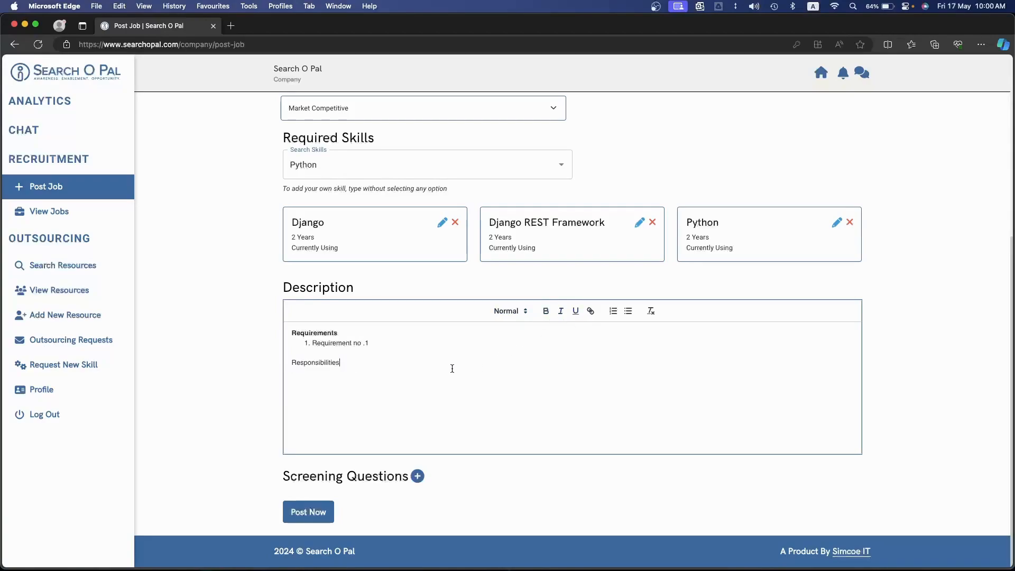
Add the screening question "Do you have driving license" with Yes as the accepted option and No as the second
left_click(418, 477)
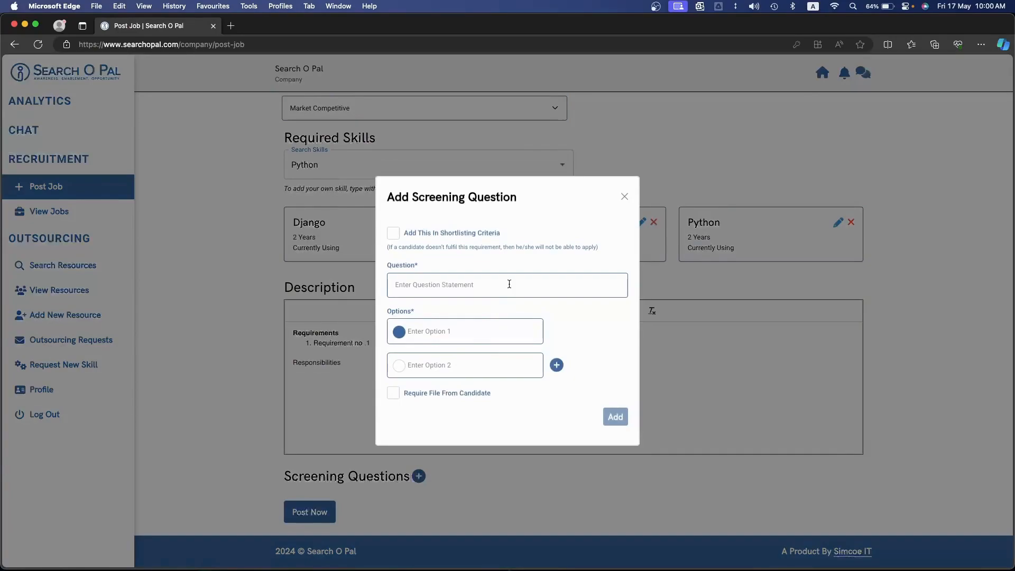
left_click(509, 284)
type("Do you have dr")
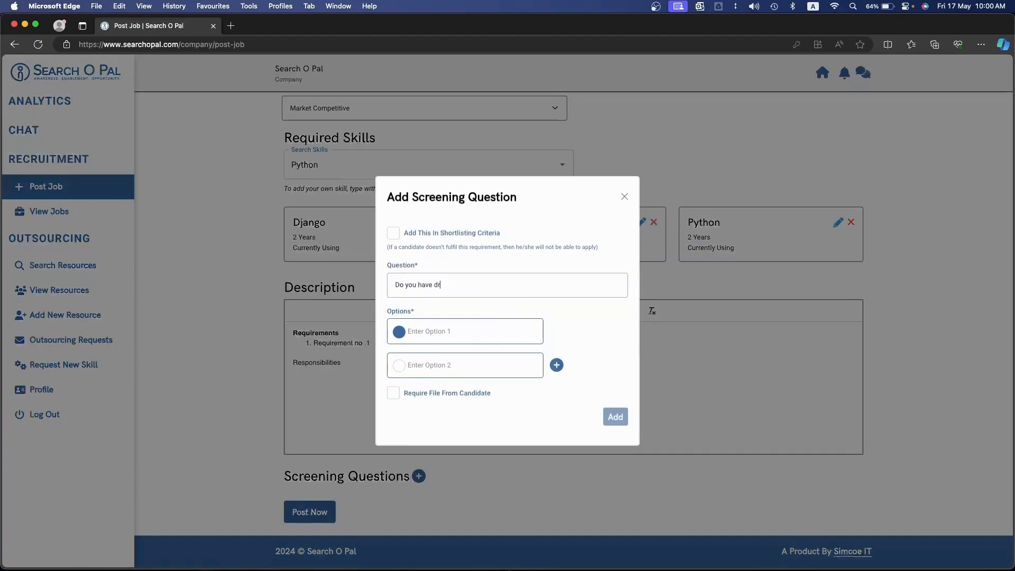
type("iving license")
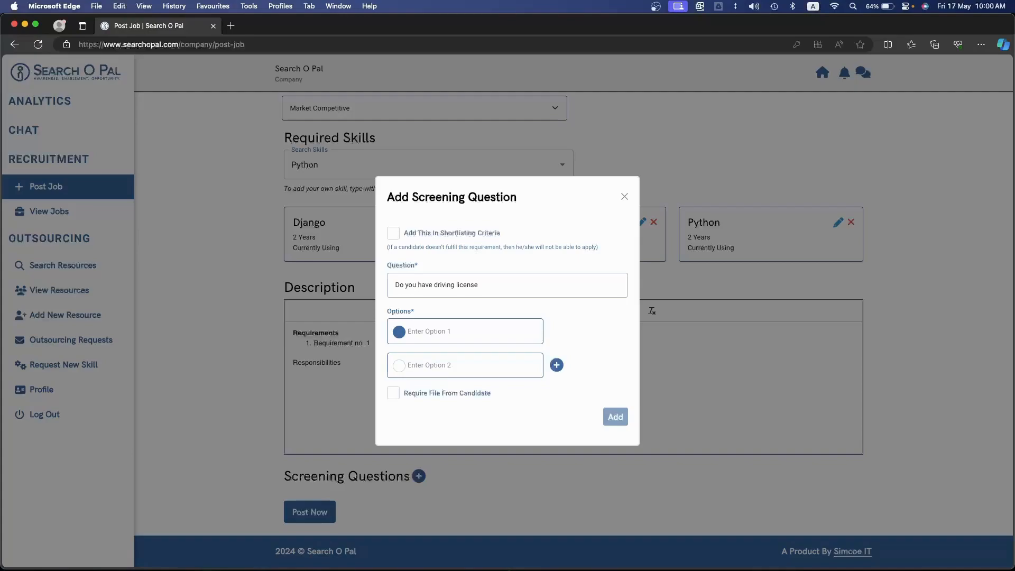
left_click(441, 330)
type("Yes")
left_click(448, 363)
type("No")
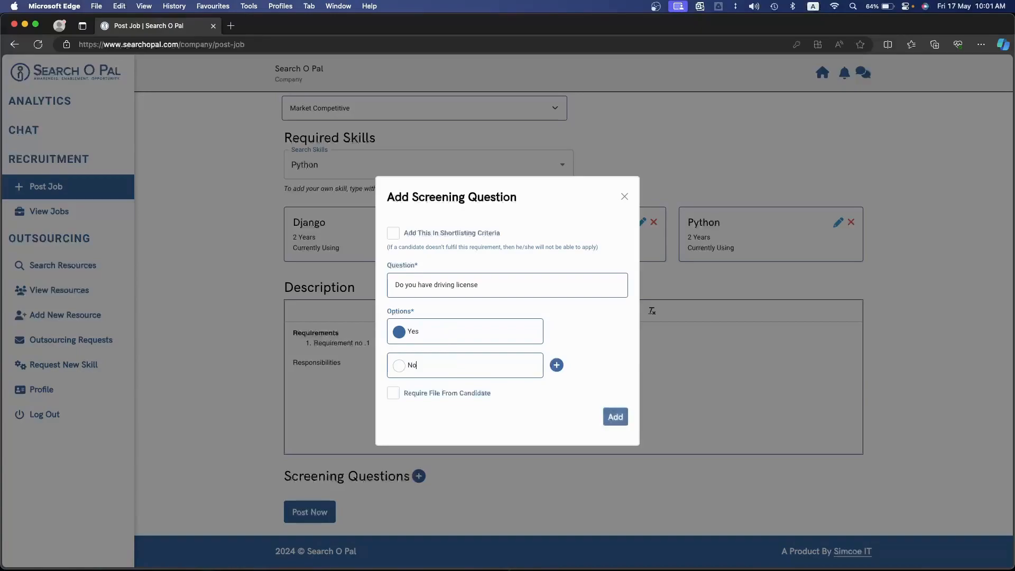
left_click(629, 421)
Create a second screening question "Do you have a passport?" with the options yes and no
scroll(618, 417, "down", 3)
left_click(418, 406)
left_click(479, 279)
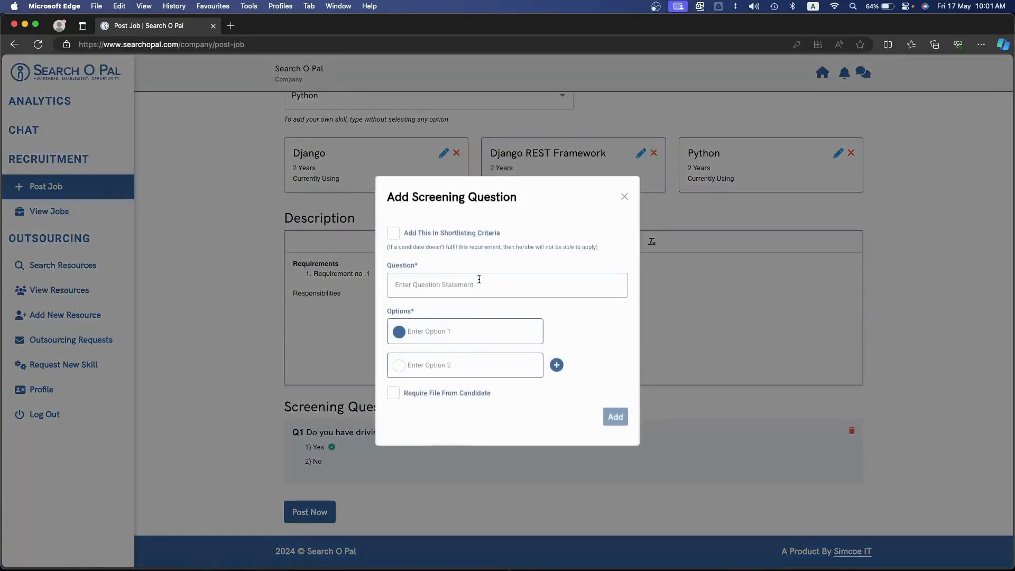
type("Do o")
key("BackSpace")
type("up")
type("ou have a")
type(" passport?")
left_click(489, 332)
type("yes")
left_click(493, 362)
type("no")
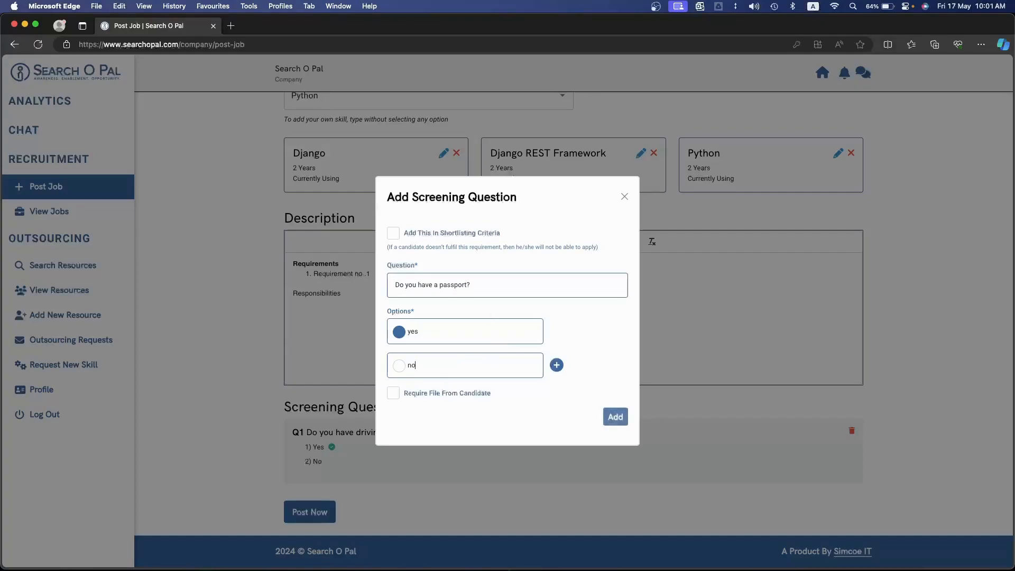
Require a candidate file labelled "Passport copy", include the passport question in the shortlisting criteria, and add it
left_click(393, 395)
left_click(433, 408)
type("Passport copy")
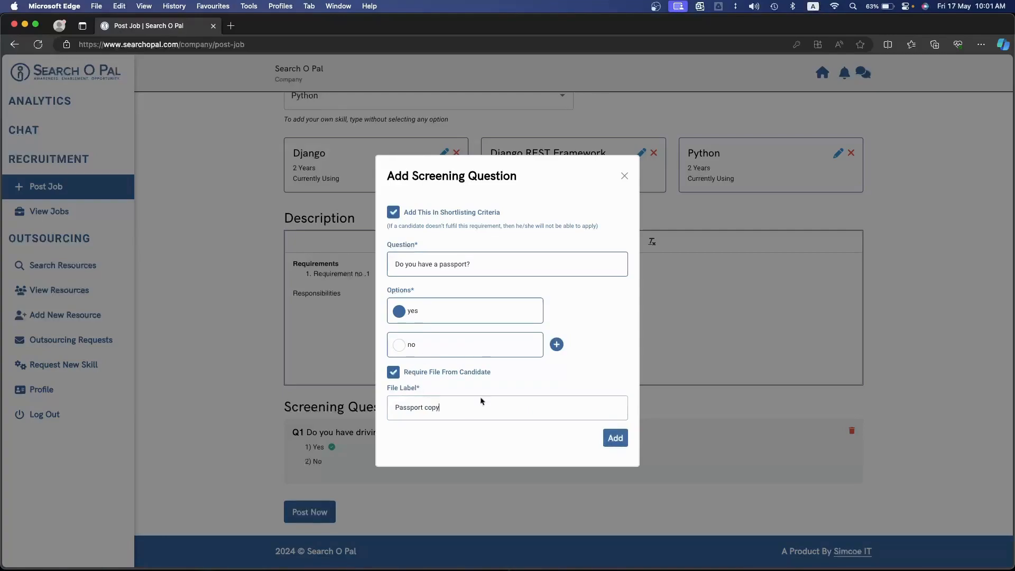
left_click(606, 447)
Review the passport question's file requirement and post the Python Developer job
scroll(612, 444, "down", 3)
left_click_drag(290, 460, 379, 460)
left_click(341, 461)
scroll(405, 407, "up", 4)
scroll(406, 407, "down", 4)
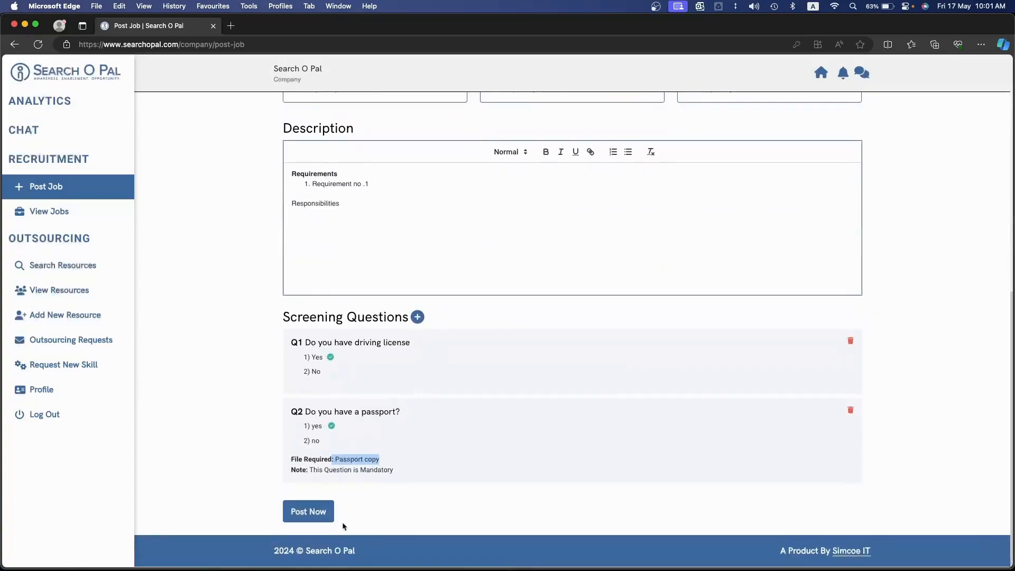
left_click(316, 522)
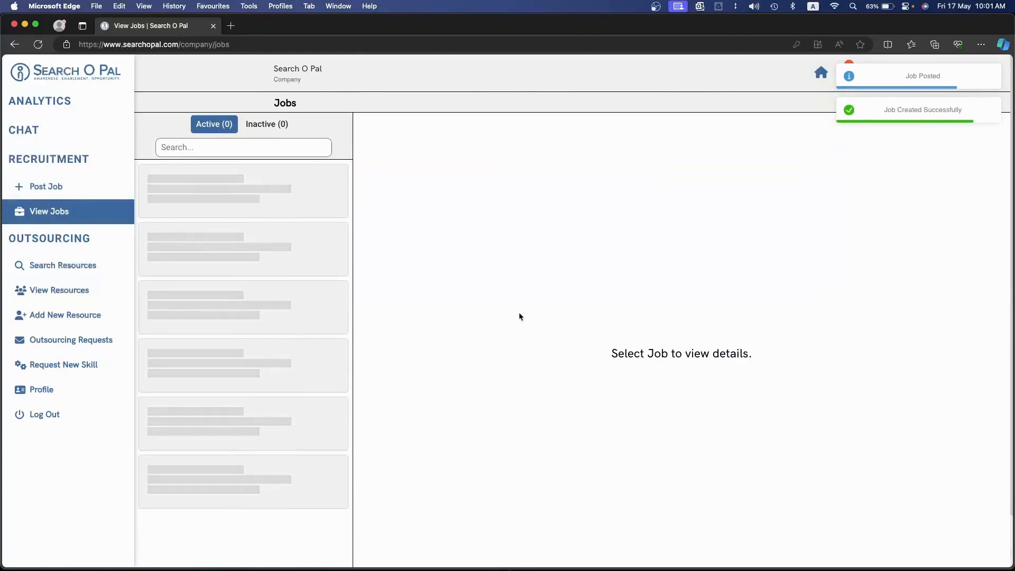
Dismiss the job posting messages and check the Job Posted entry in the notifications
left_click(912, 108)
left_click(923, 81)
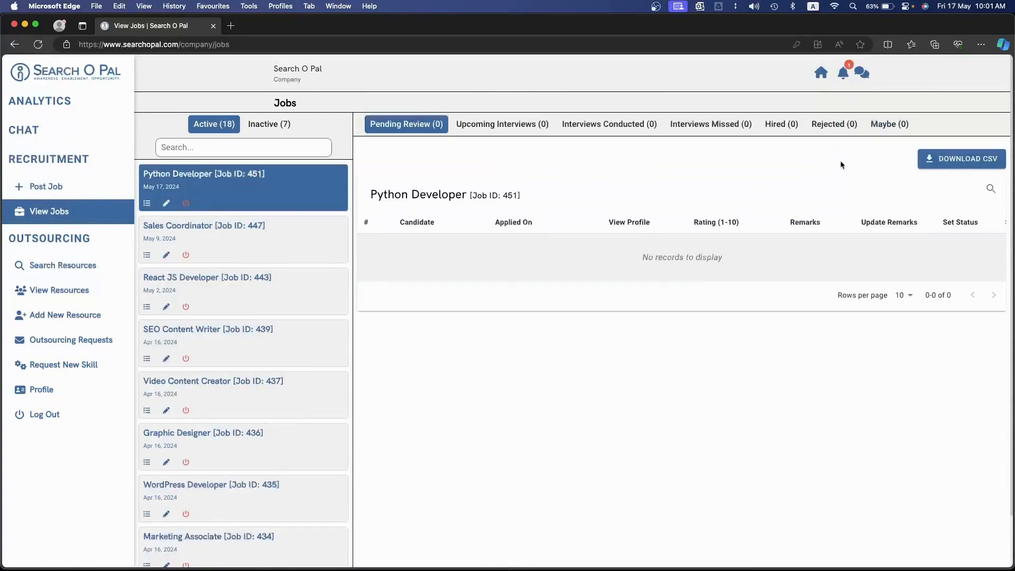
left_click(843, 73)
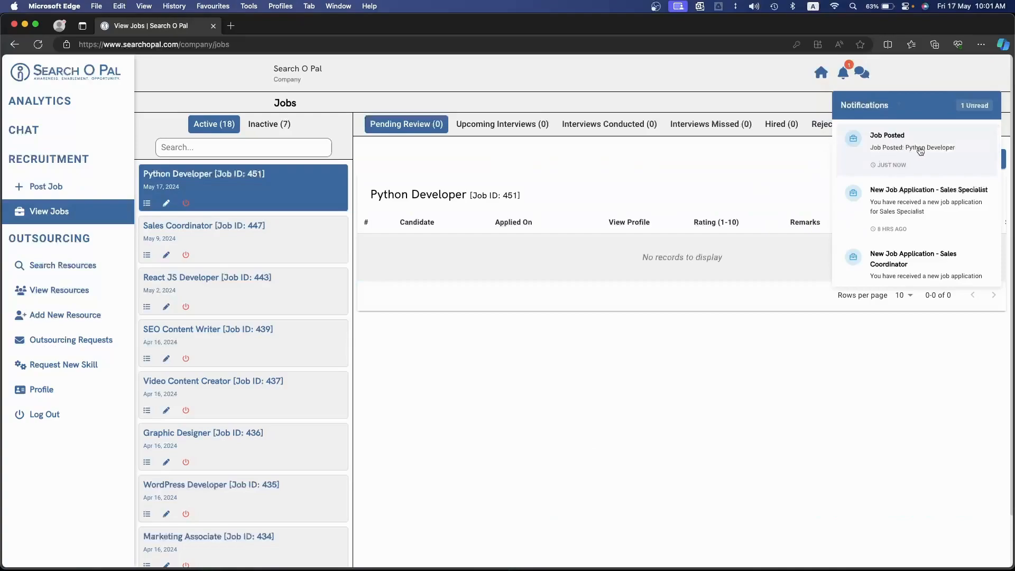
left_click(719, 302)
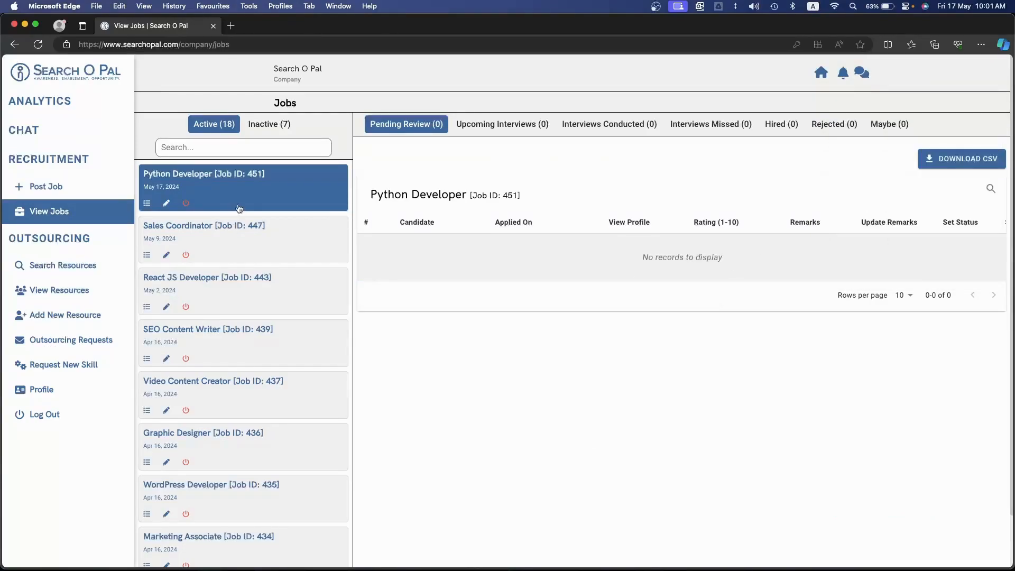
Look through the list of active jobs and search it for "react"
scroll(247, 412, "down", 3)
scroll(247, 413, "up", 3)
scroll(225, 376, "down", 5)
scroll(241, 461, "up", 2)
scroll(240, 461, "up", 1)
left_click(259, 146)
type("react")
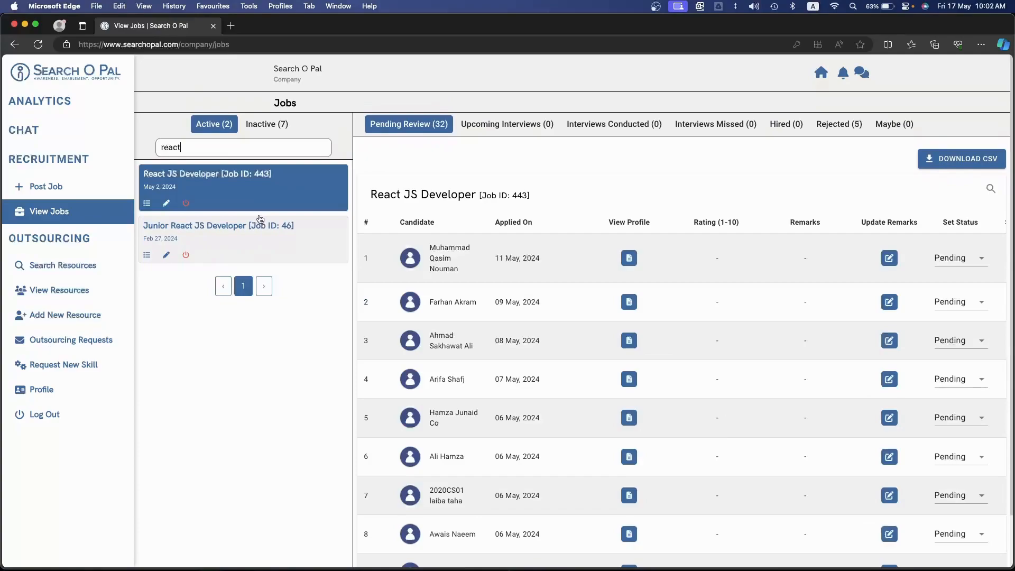
Examine the pending candidates of the React JS Developer job and the review columns available for them
scroll(557, 297, "right", 2)
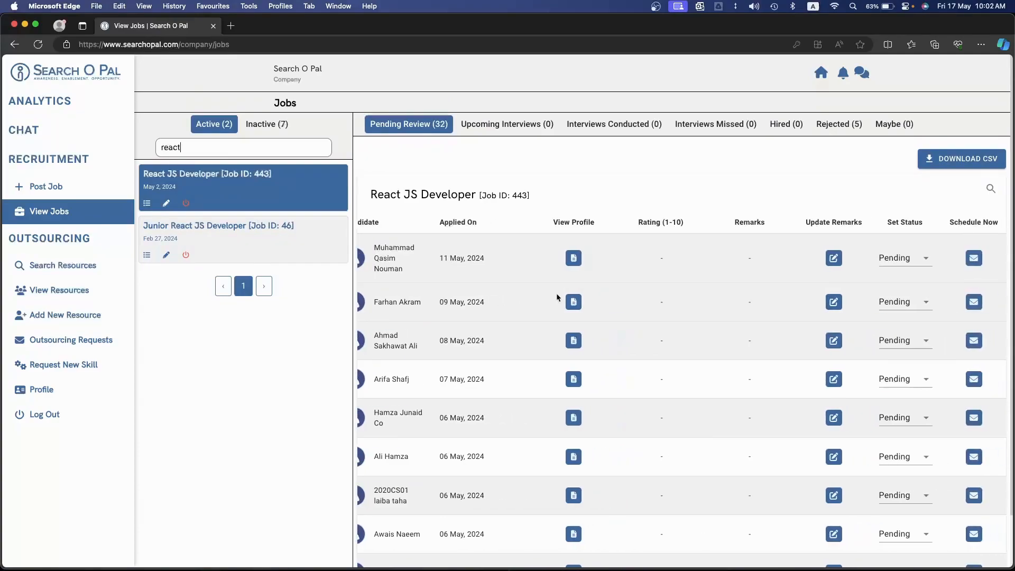
scroll(557, 297, "left", 2)
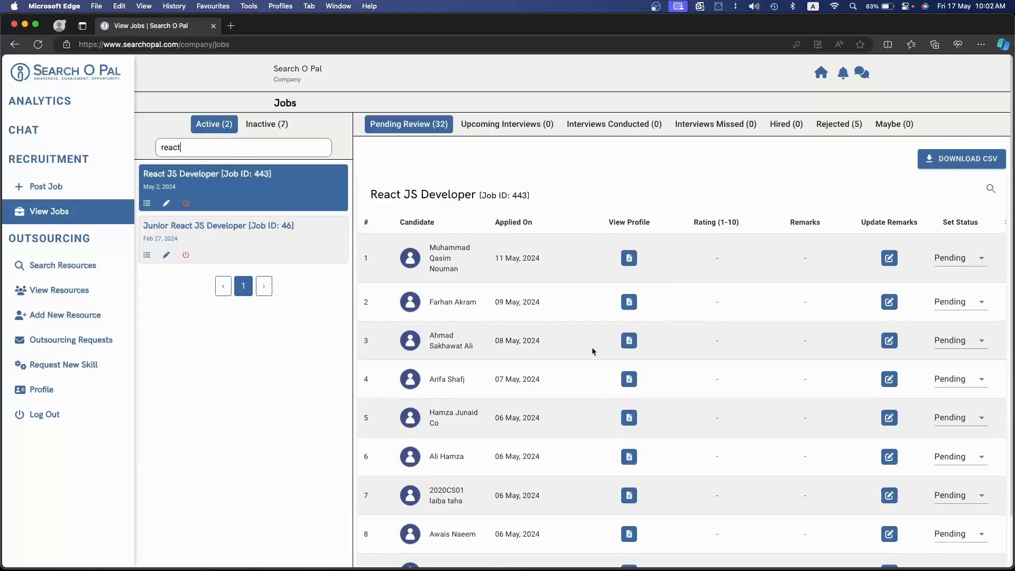
left_click_drag(432, 246, 472, 275)
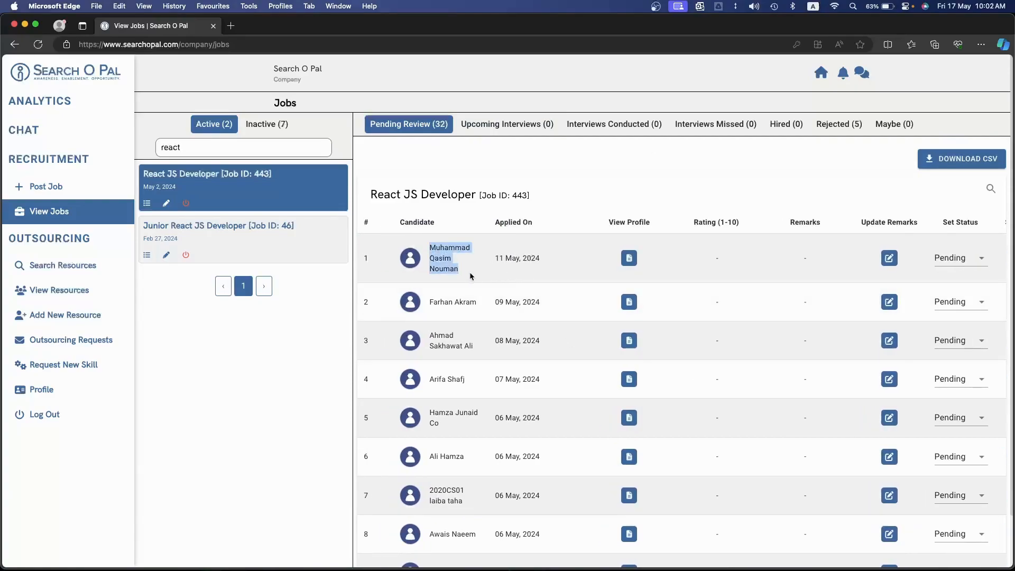
Open the first pending candidate's profile and look through the work experience, certifications, education and skills
scroll(643, 268, "right", 3)
scroll(642, 268, "left", 2)
left_click(630, 260)
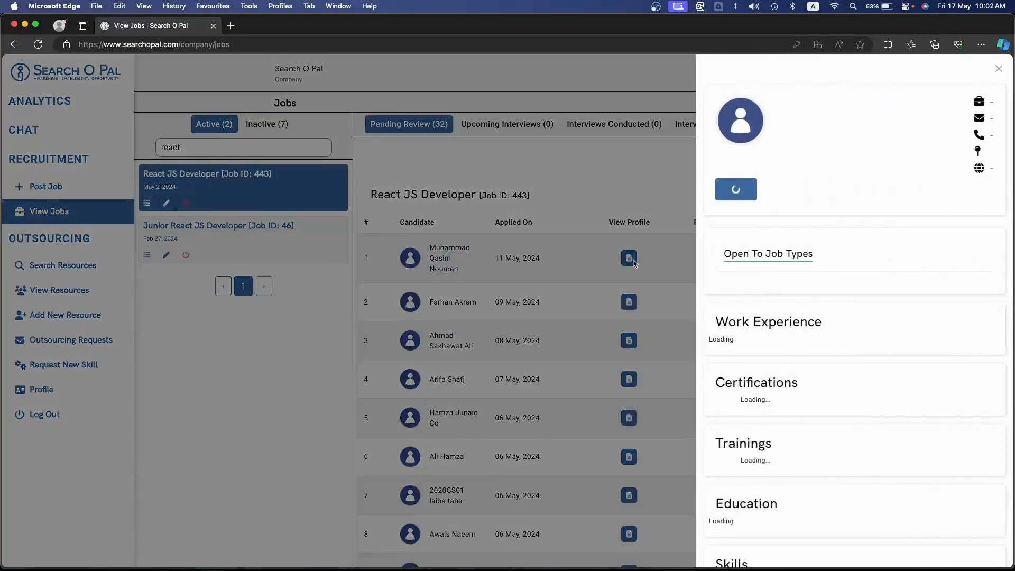
scroll(820, 311, "down", 12)
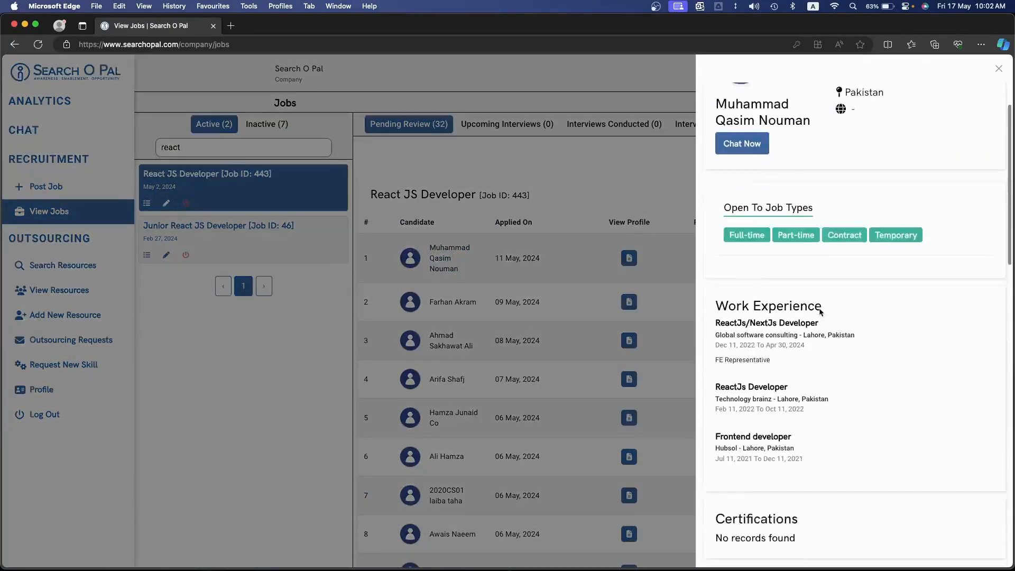
scroll(819, 309, "down", 4)
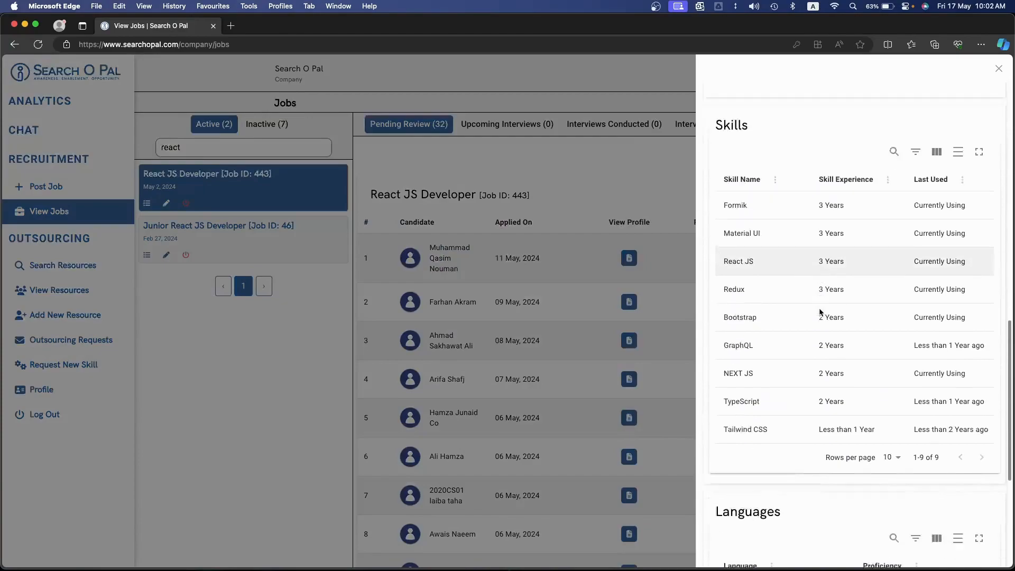
scroll(819, 311, "up", 8)
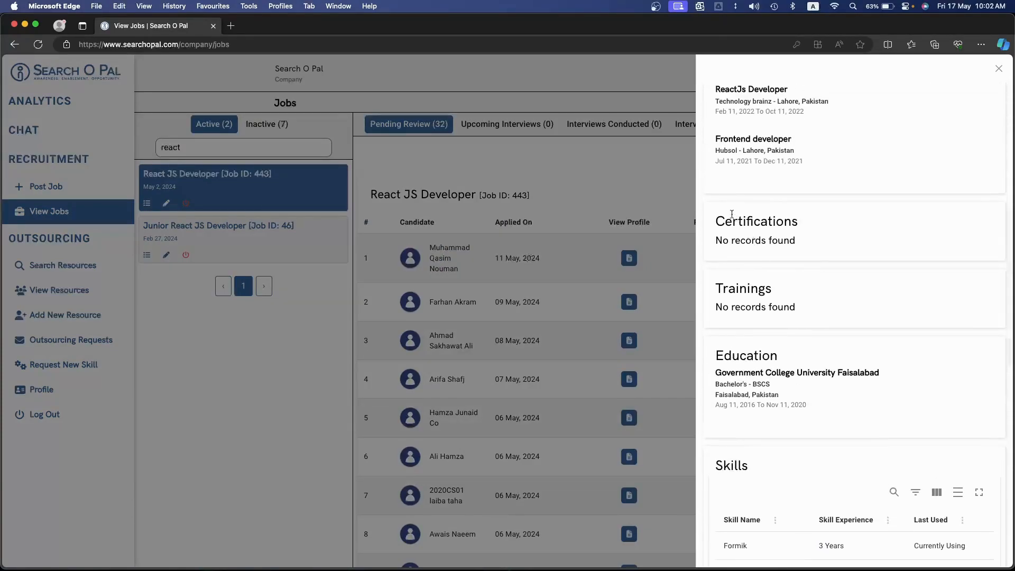
scroll(831, 293, "up", 7)
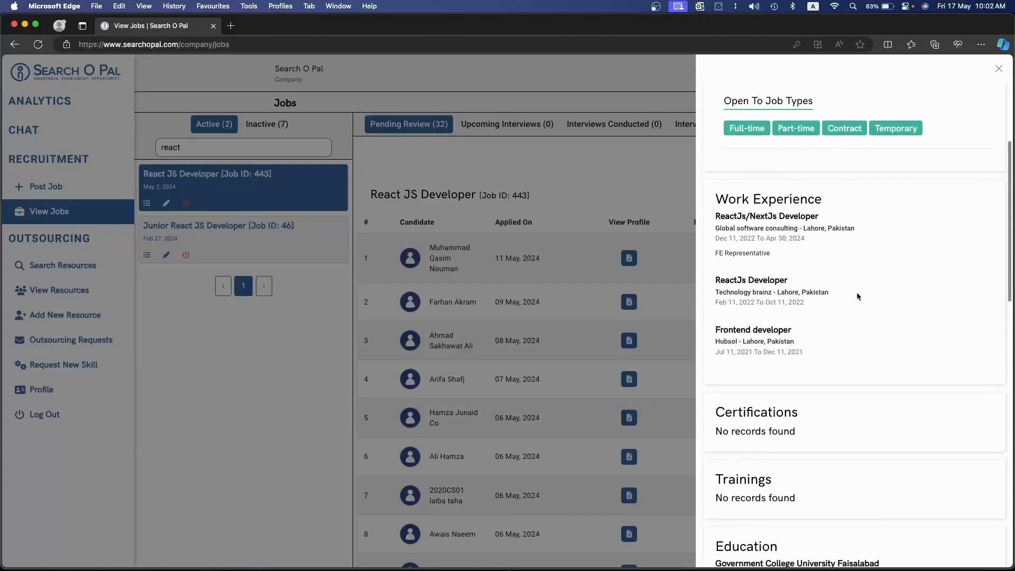
Examine the candidate's work history, phone number and e-mail address, and close the profile
left_click_drag(716, 193, 766, 365)
scroll(831, 369, "up", 3)
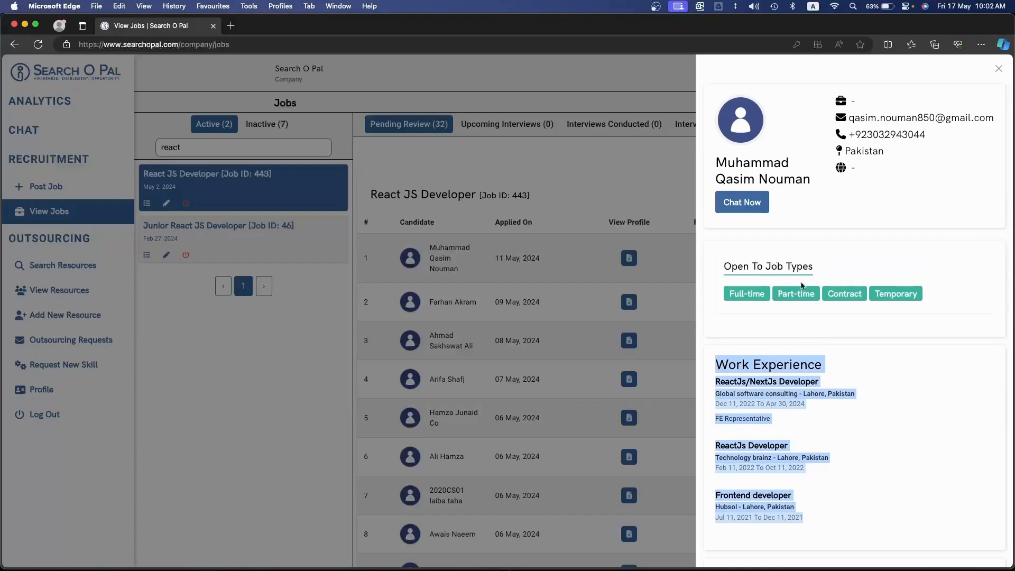
left_click_drag(849, 134, 926, 139)
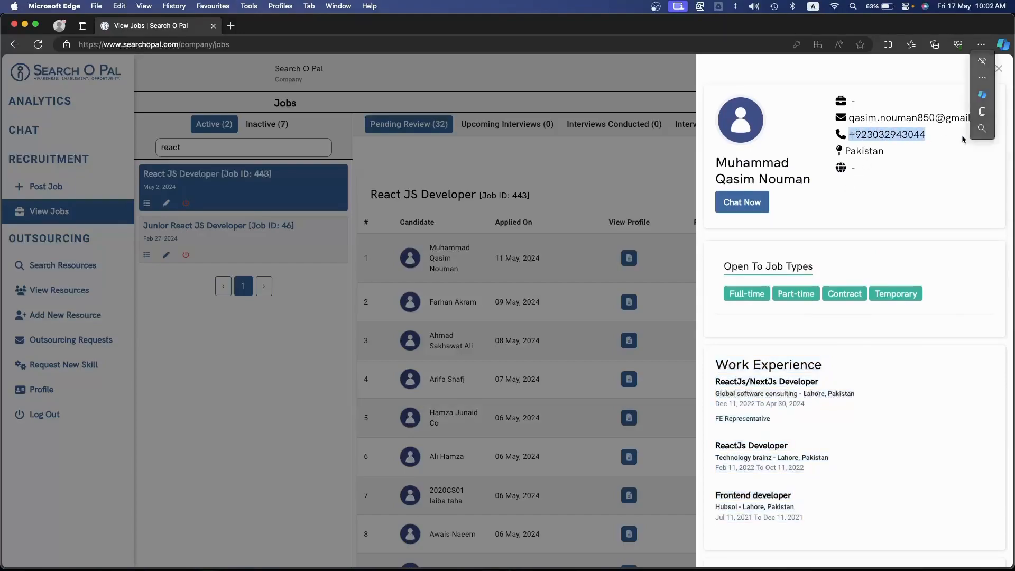
left_click(891, 149)
left_click_drag(855, 118, 935, 120)
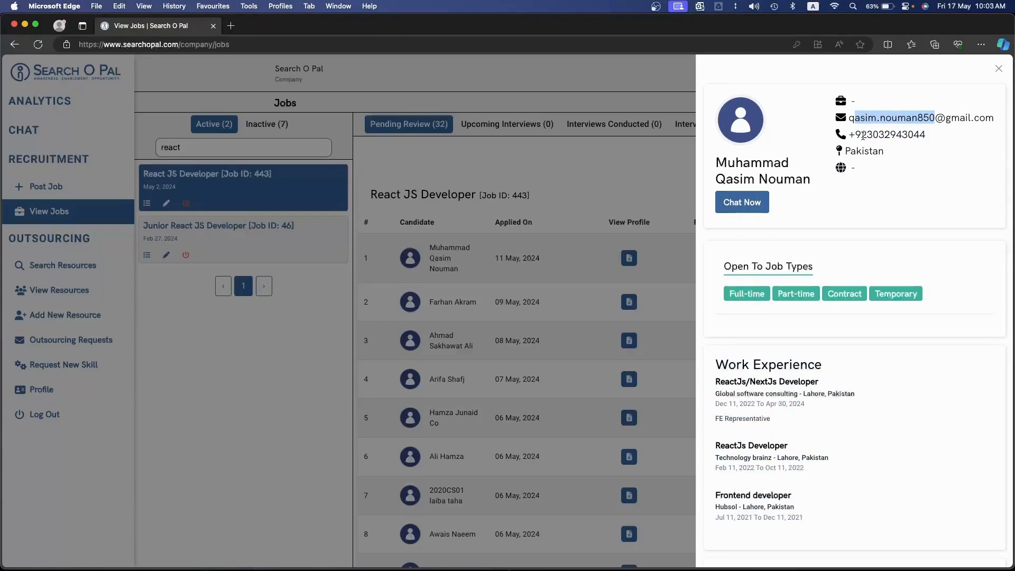
left_click(998, 69)
Open the interview remarks for the first pending candidate and set the rating to 7
scroll(712, 274, "right", 3)
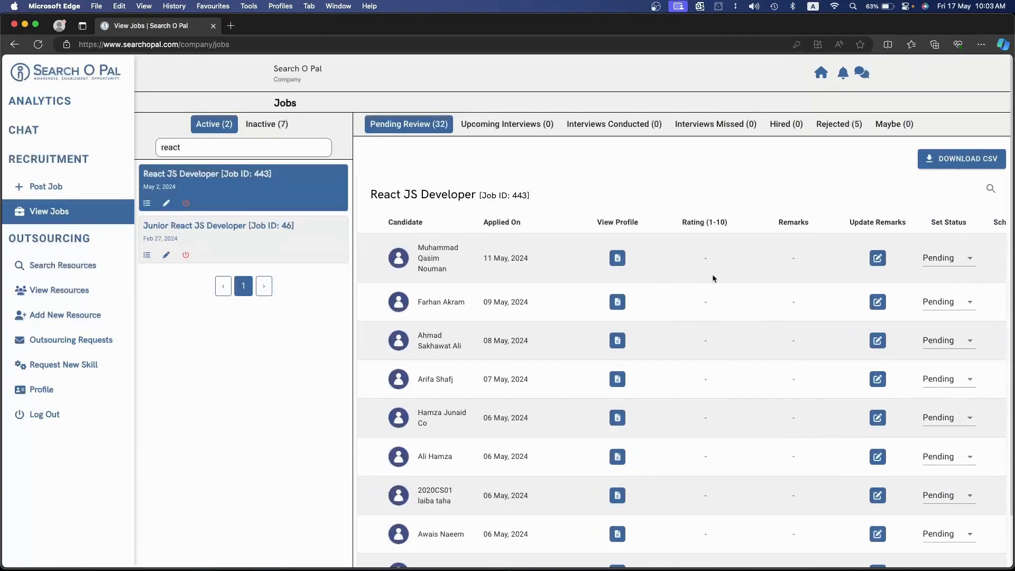
scroll(712, 278, "right", 2)
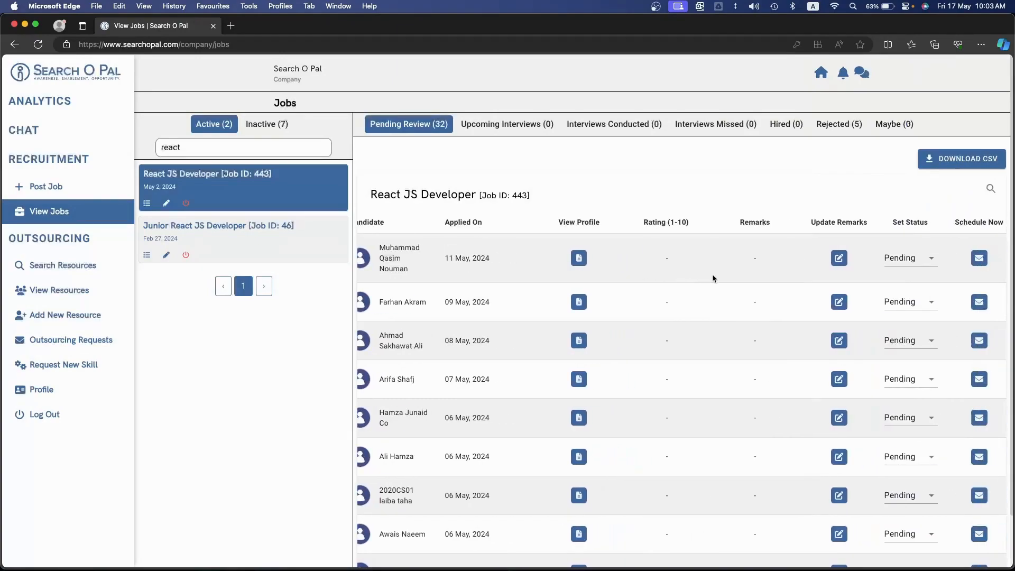
left_click(841, 263)
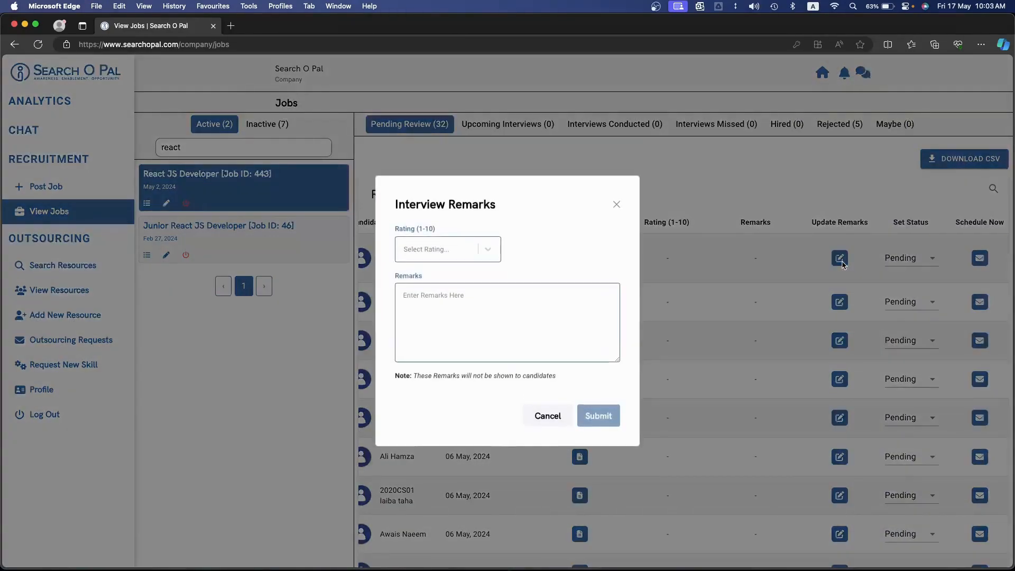
left_click(457, 250)
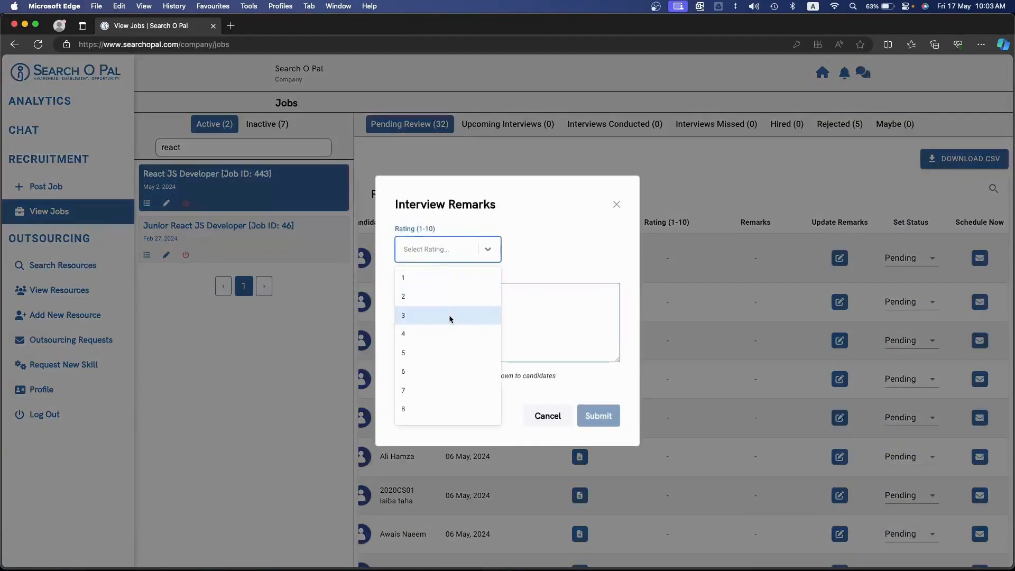
left_click(436, 350)
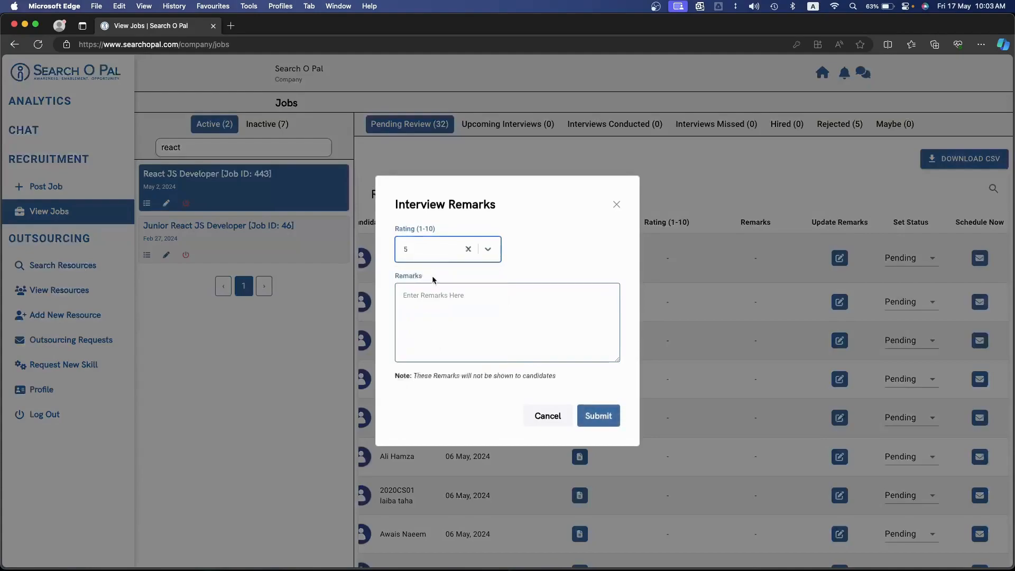
left_click(468, 249)
left_click(454, 249)
left_click(446, 390)
Enter the remark "The profile looks impressive." for the candidate and submit the interview remarks
left_click(462, 330)
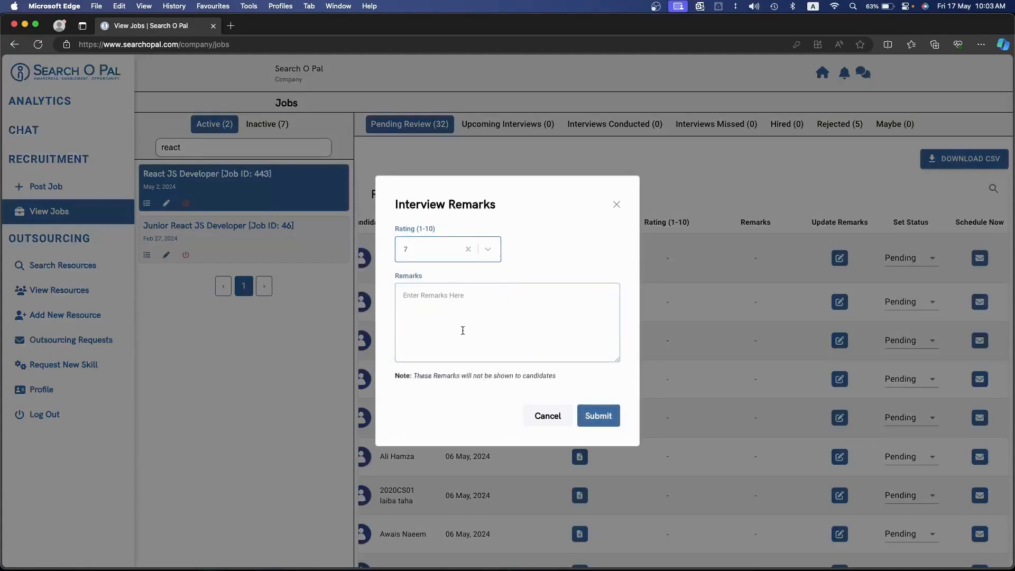
type("The candid")
type("ate looked con")
type("f")
key("super+a")
key("BackSpace")
type("The profil")
type("e looks")
type(" impressi")
type("be")
key("BackSpace")
key("BackSpace")
type("ve")
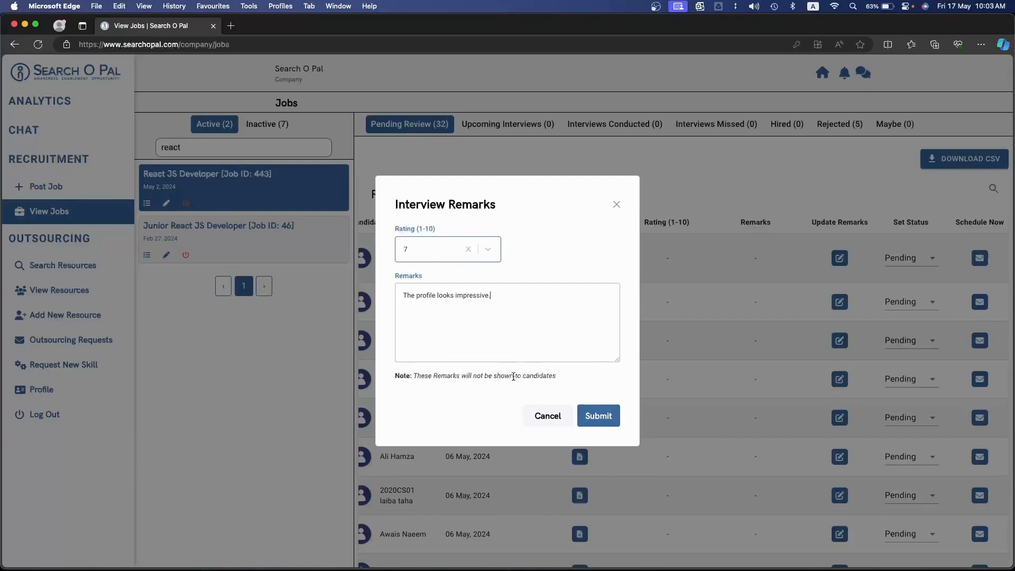
left_click(595, 416)
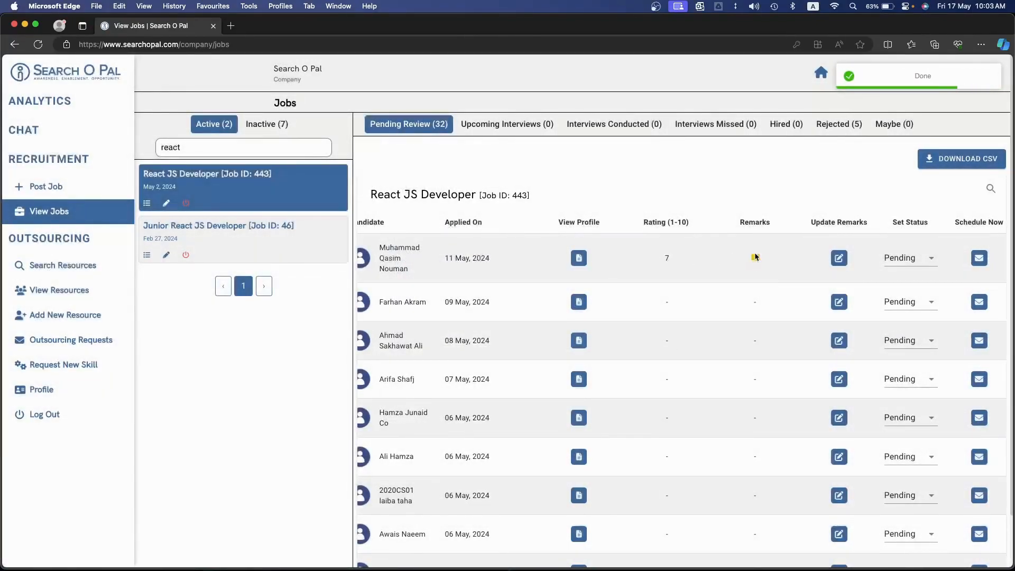
Review the first candidate's saved remark and reopen the interview remarks form without changing it
left_click(754, 257)
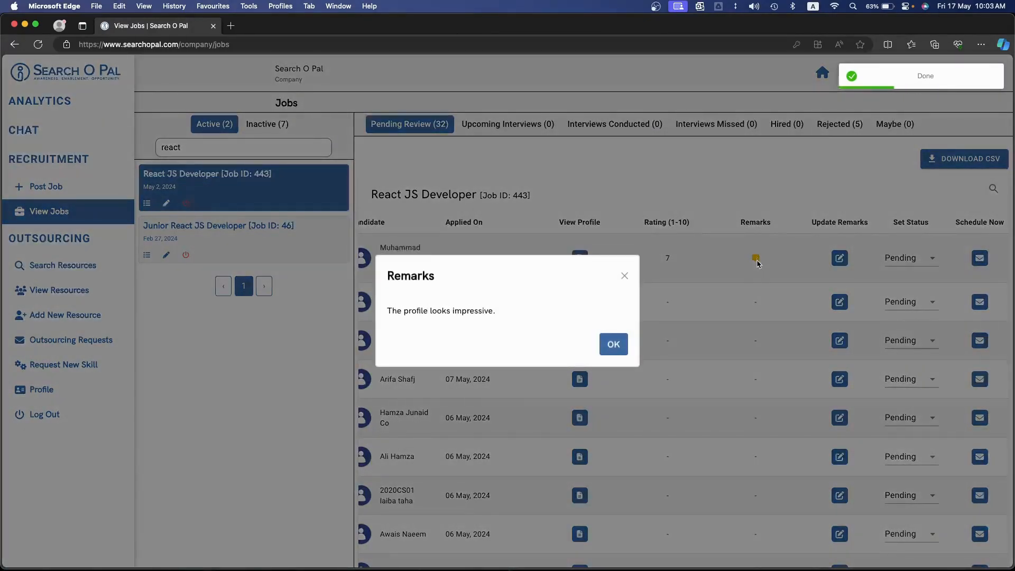
left_click(759, 280)
left_click(840, 258)
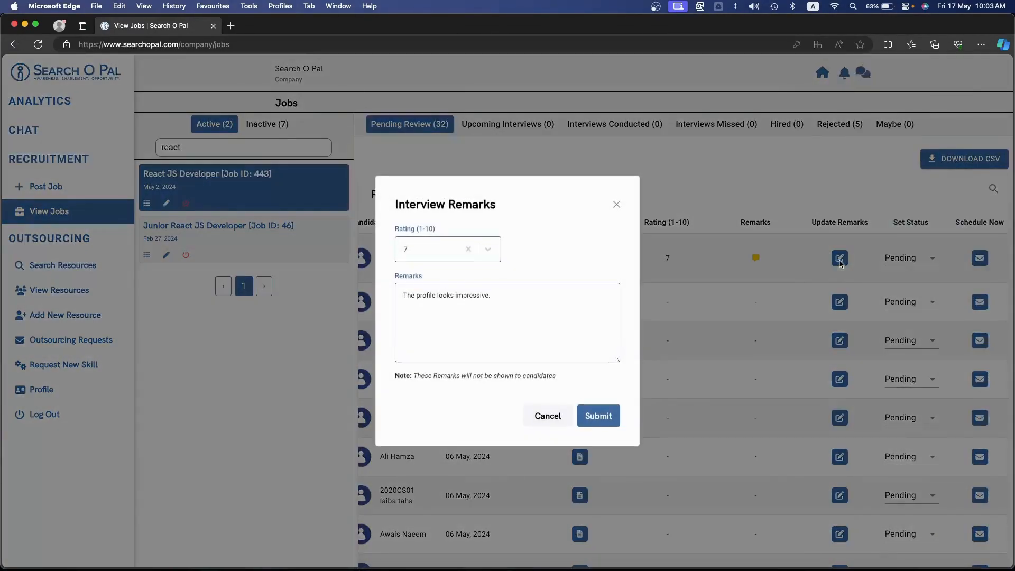
left_click(560, 417)
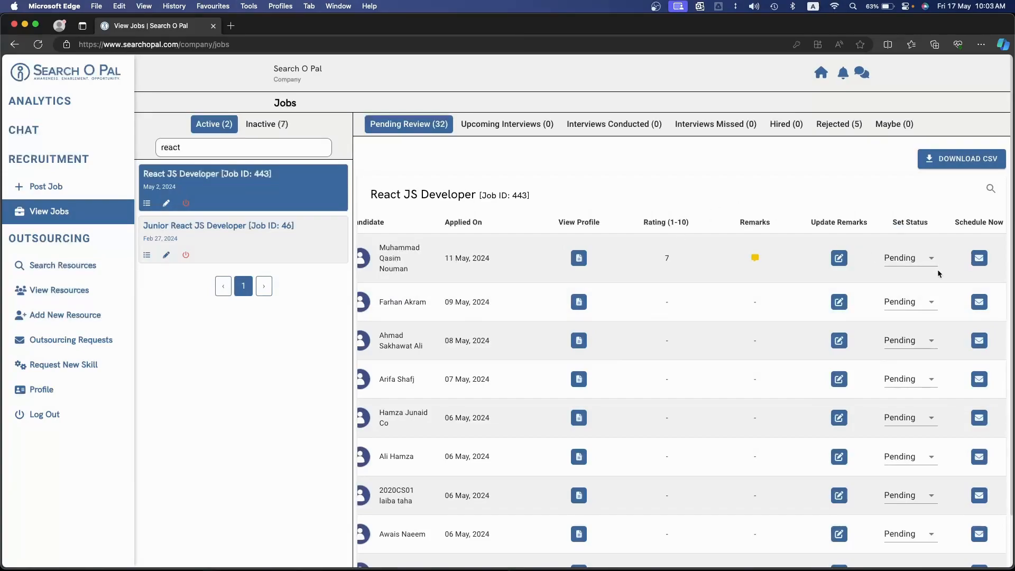
Set the first pending candidate's status to Maybe and open the job's list of Maybe candidates
scroll(924, 269, "right", 1)
scroll(924, 269, "up", 3)
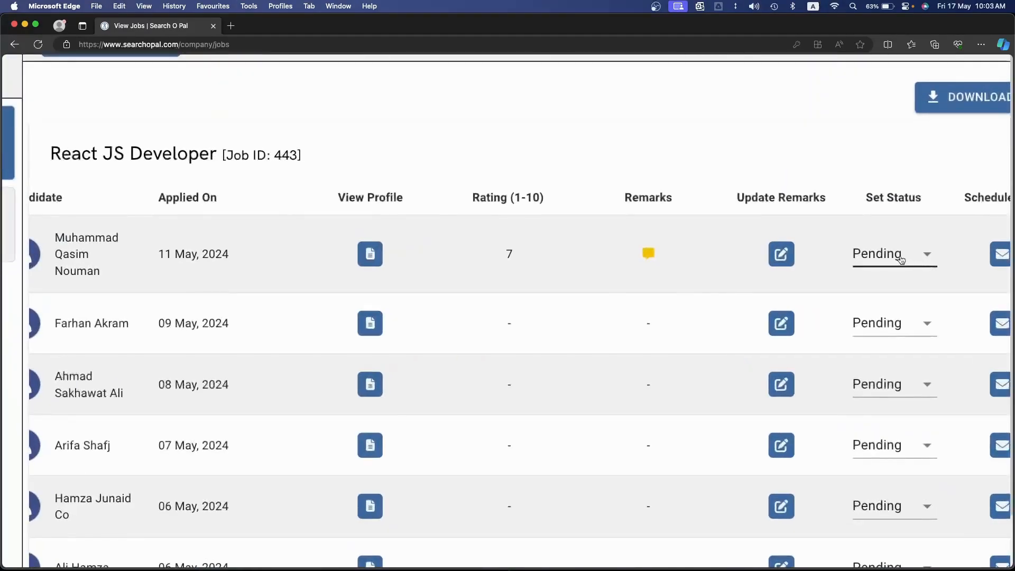
left_click(899, 257)
scroll(900, 257, "down", 3)
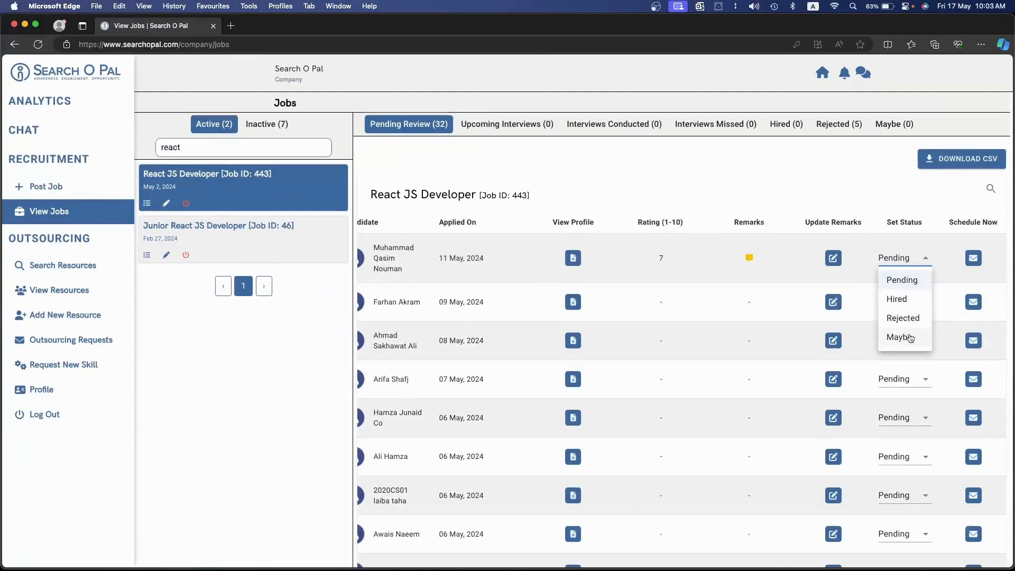
left_click(909, 336)
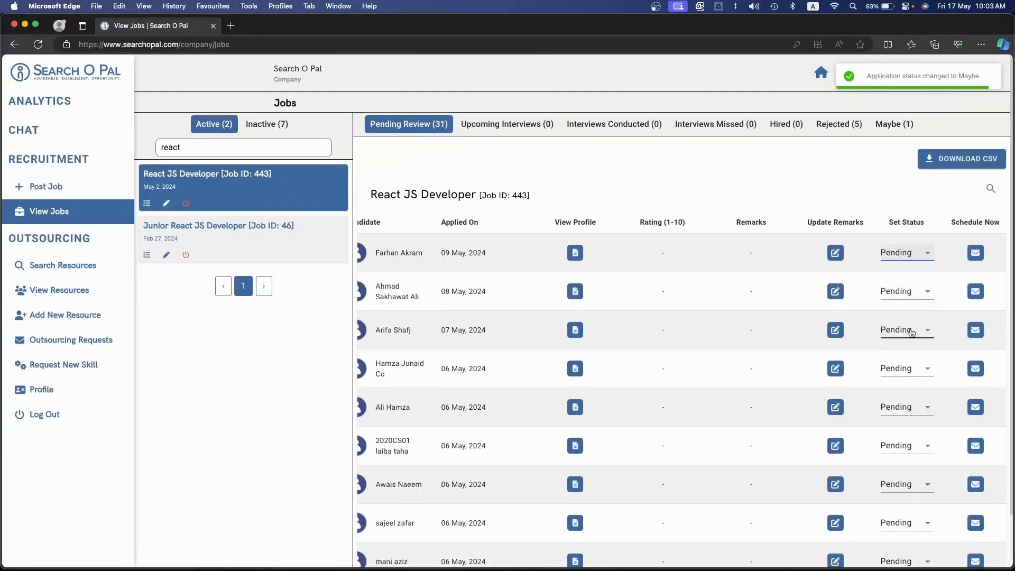
left_click(893, 132)
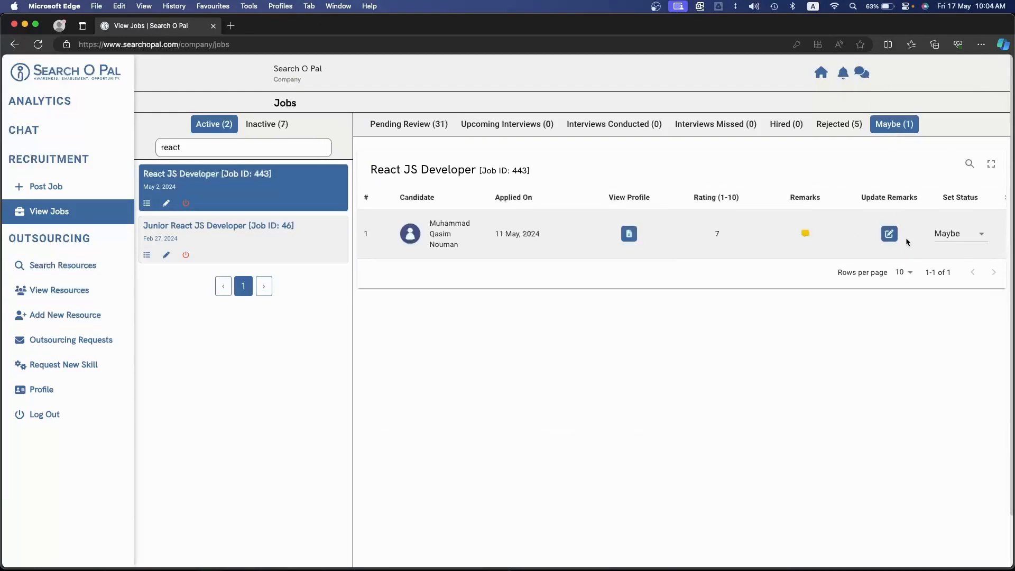
Start scheduling an interview with the Maybe candidate for May 18, 2024, from 10:04 AM to 10:05 AM
scroll(906, 239, "right", 2)
left_click(979, 241)
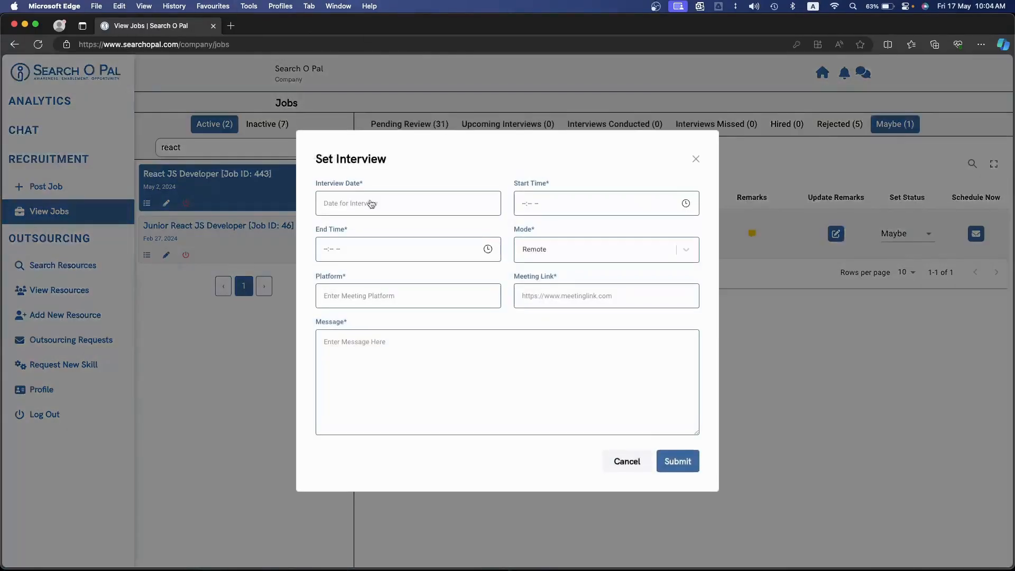
left_click(361, 199)
left_click(465, 297)
left_click(686, 203)
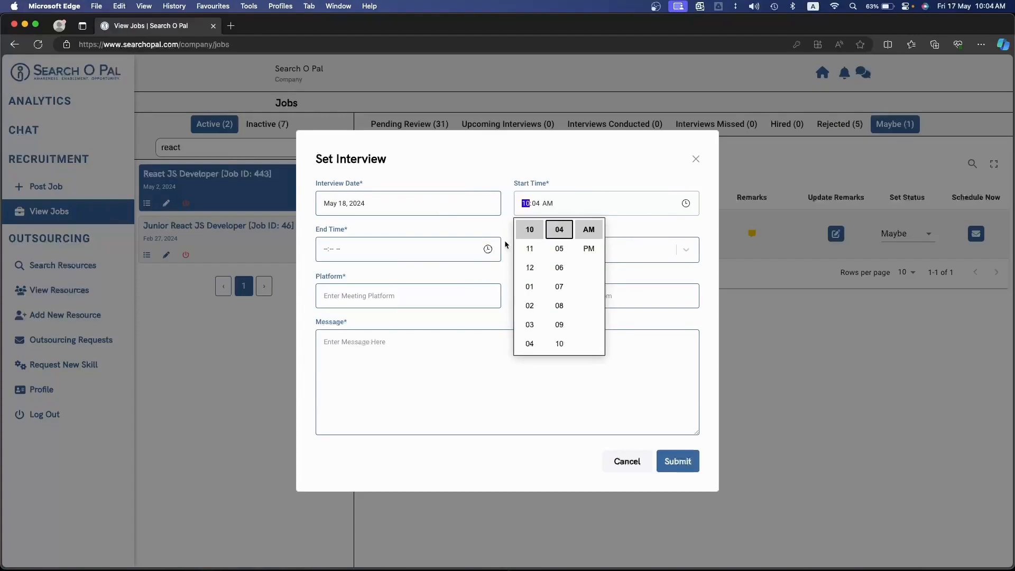
left_click(487, 248)
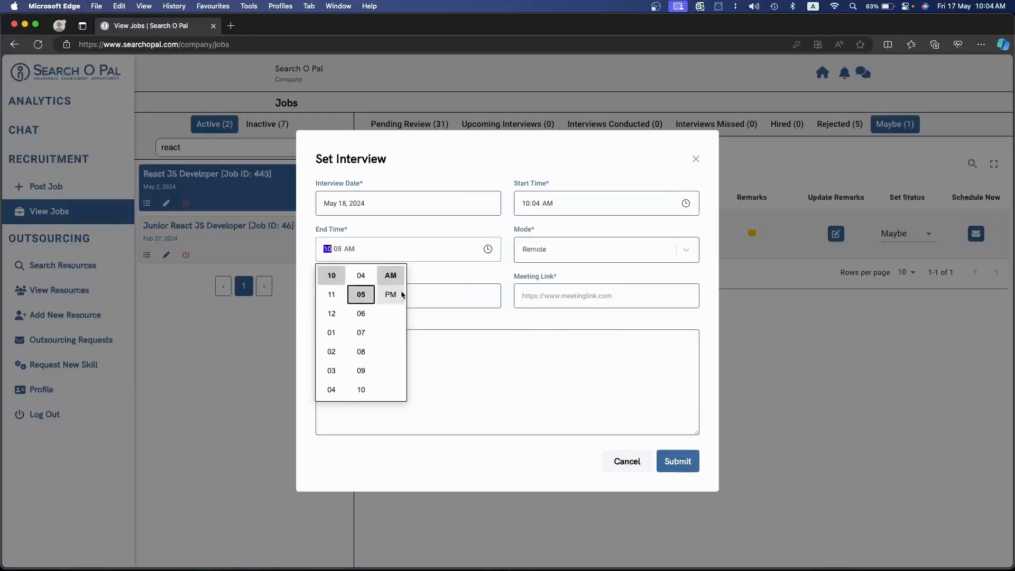
Try the On Site and Remote interview modes with their location, platform, meeting link and message fields, and cancel the interview
left_click(566, 248)
left_click(559, 274)
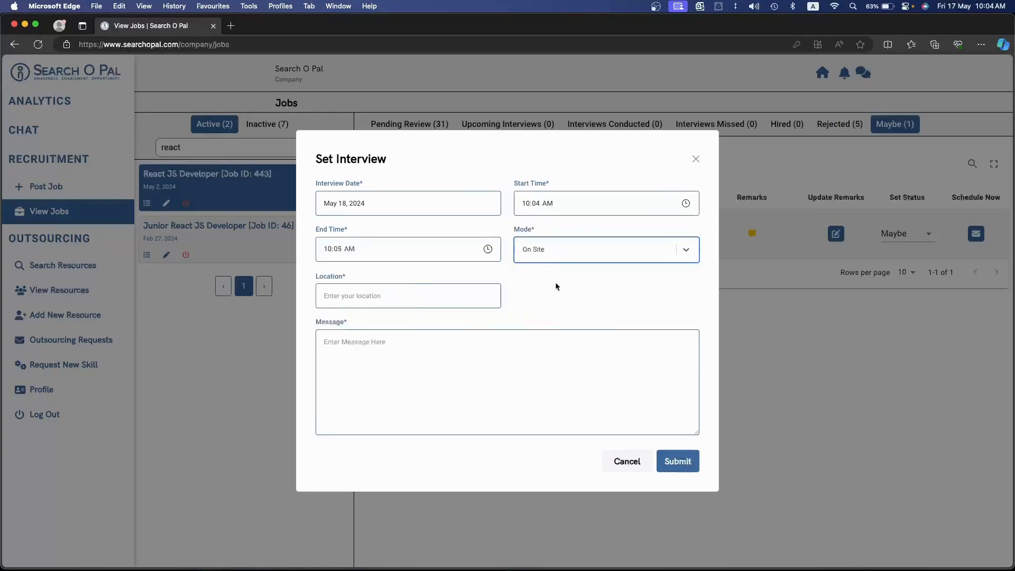
left_click(402, 299)
left_click(555, 249)
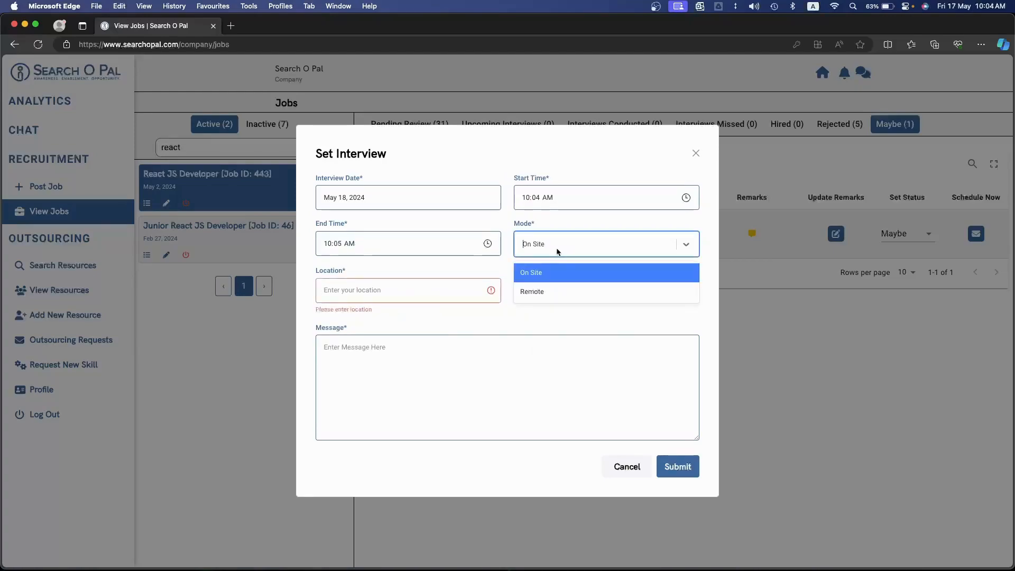
left_click(553, 294)
left_click(402, 305)
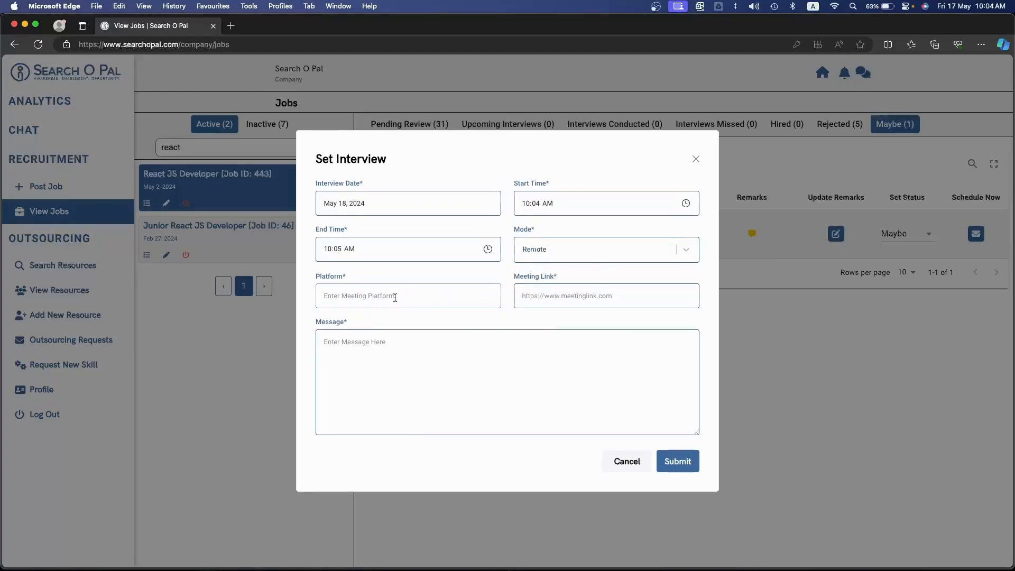
type("Google Meet. Zoom")
key("super+BackSpace")
left_click(524, 289)
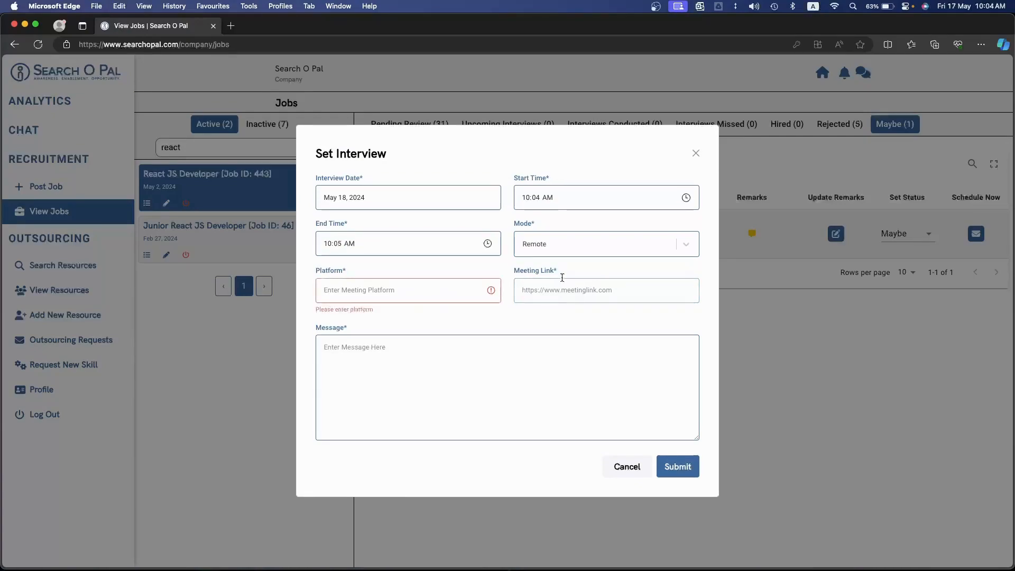
left_click(436, 380)
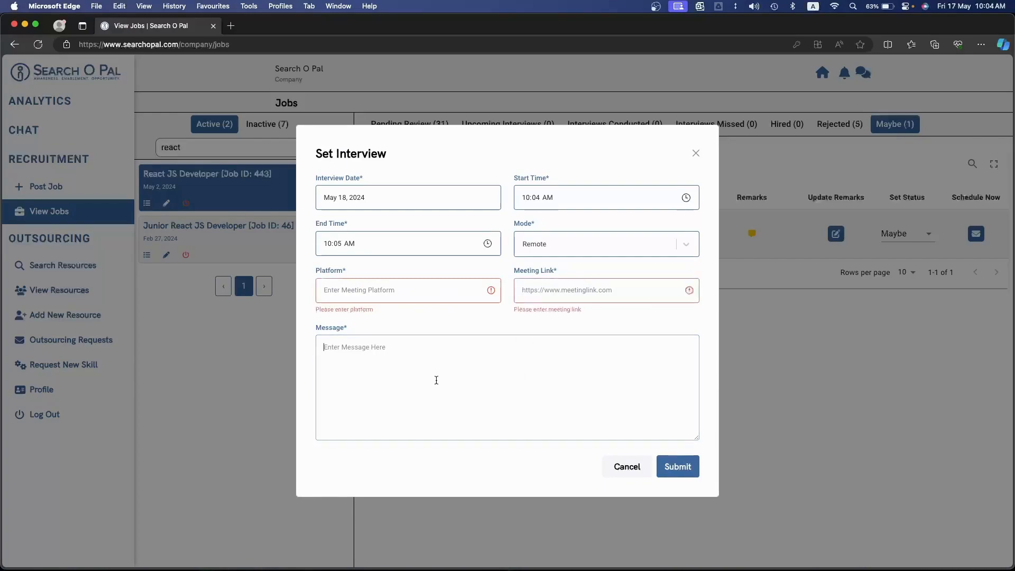
left_click(628, 467)
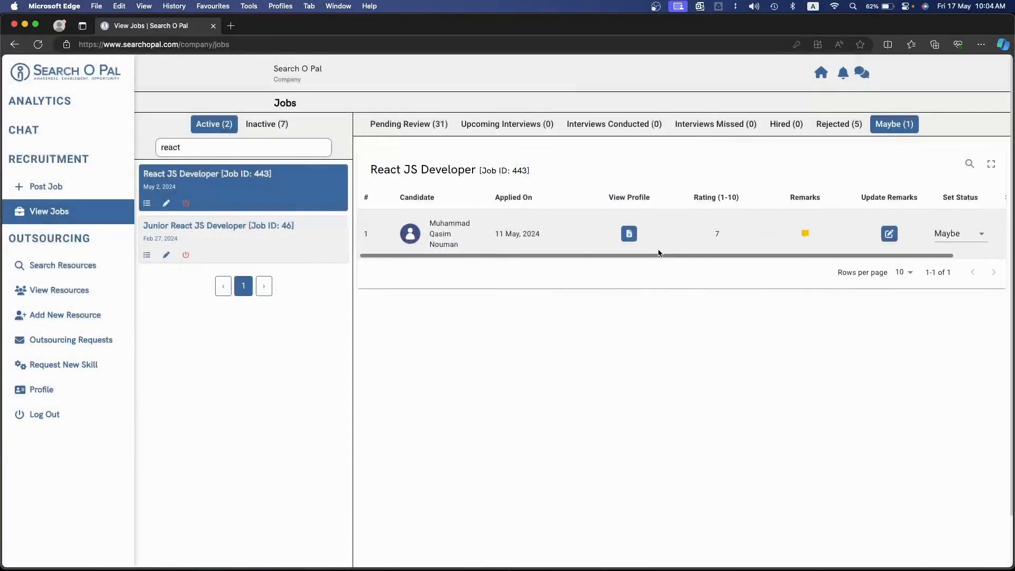
Look over the React JS Developer job's remaining pending candidates and open its list of upcoming interviews
left_click(416, 129)
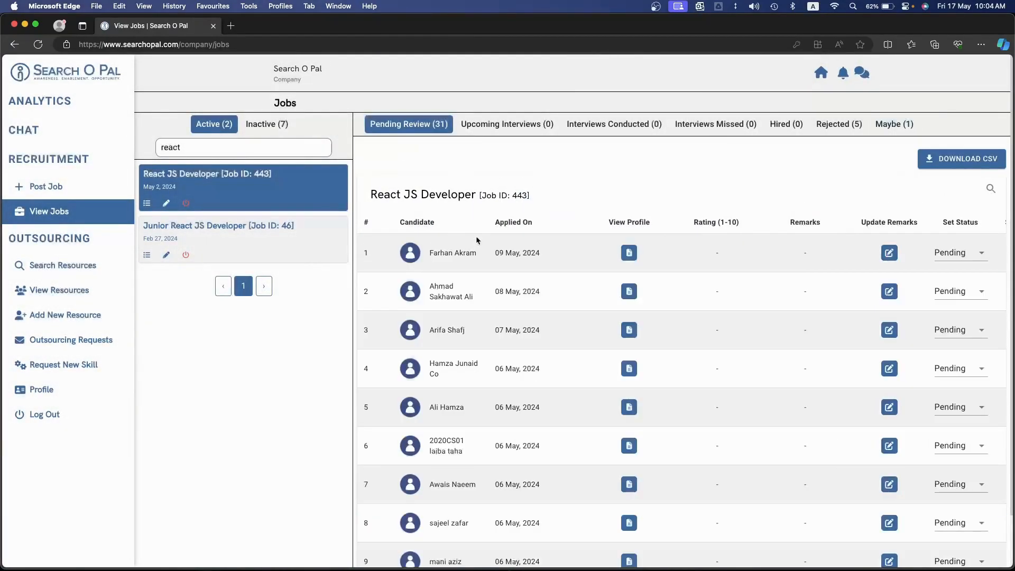
scroll(574, 288, "right", 2)
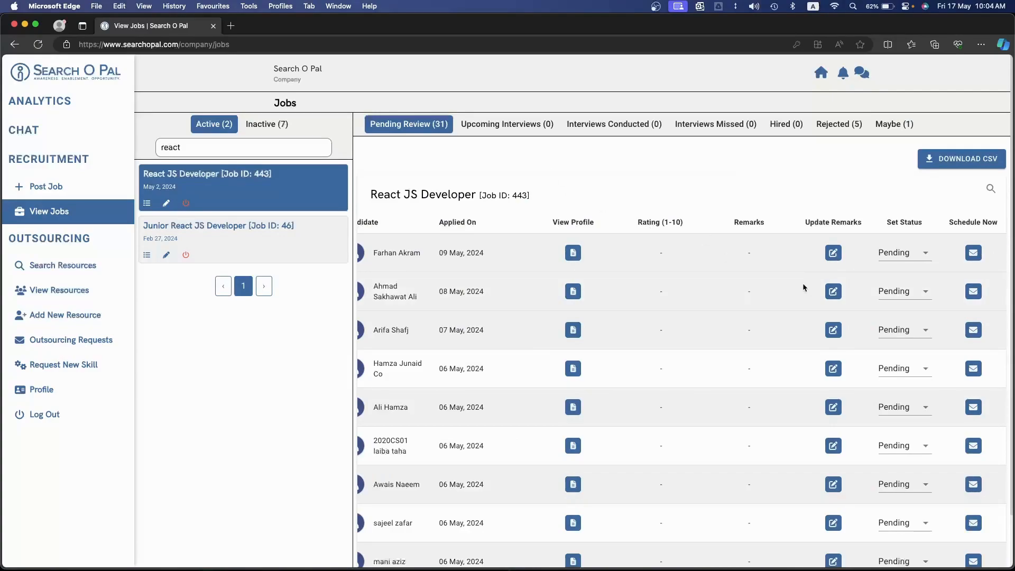
left_click(509, 131)
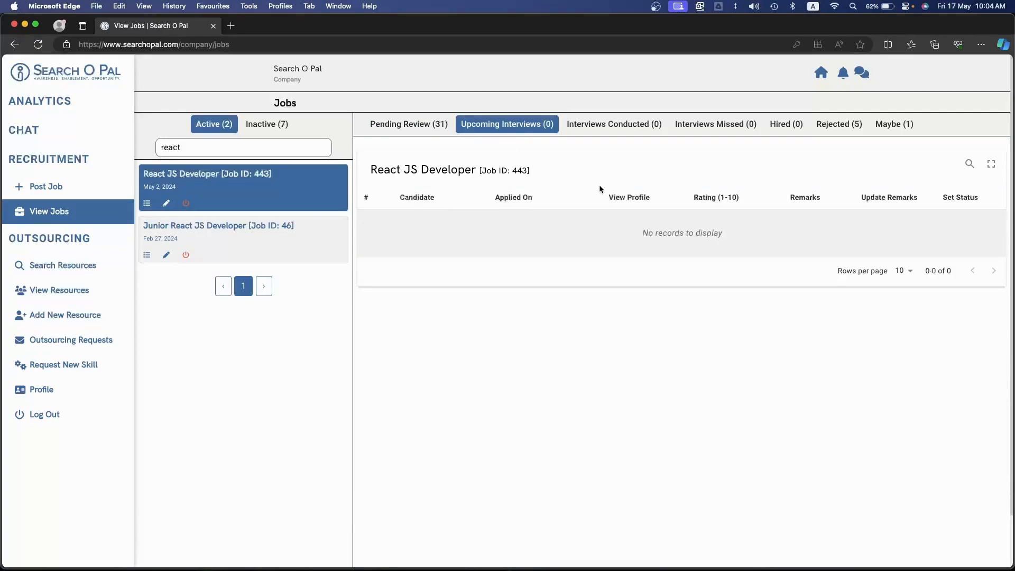
Check the React JS Developer job's lists of conducted and missed interviews
left_click(609, 131)
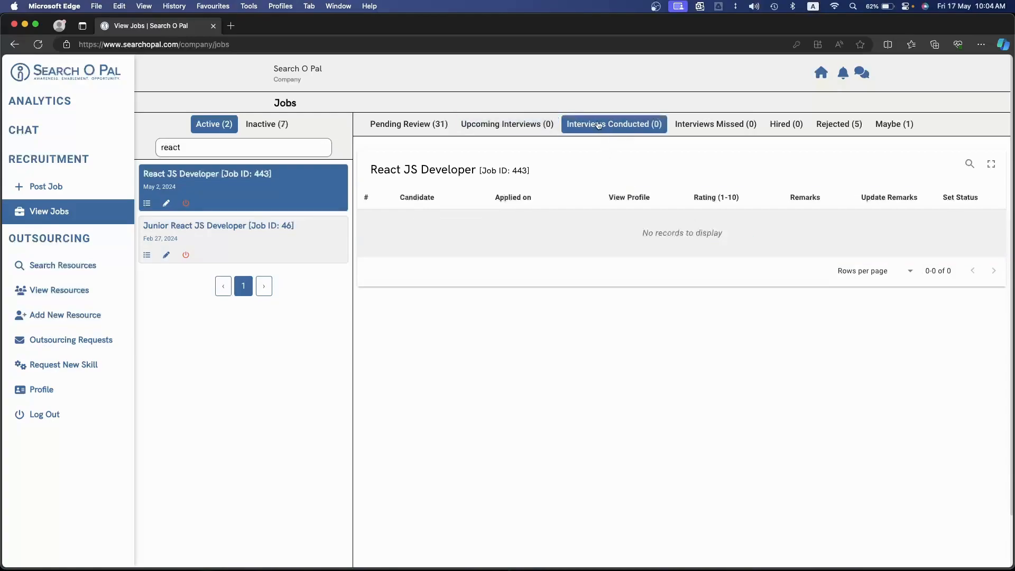
left_click(694, 125)
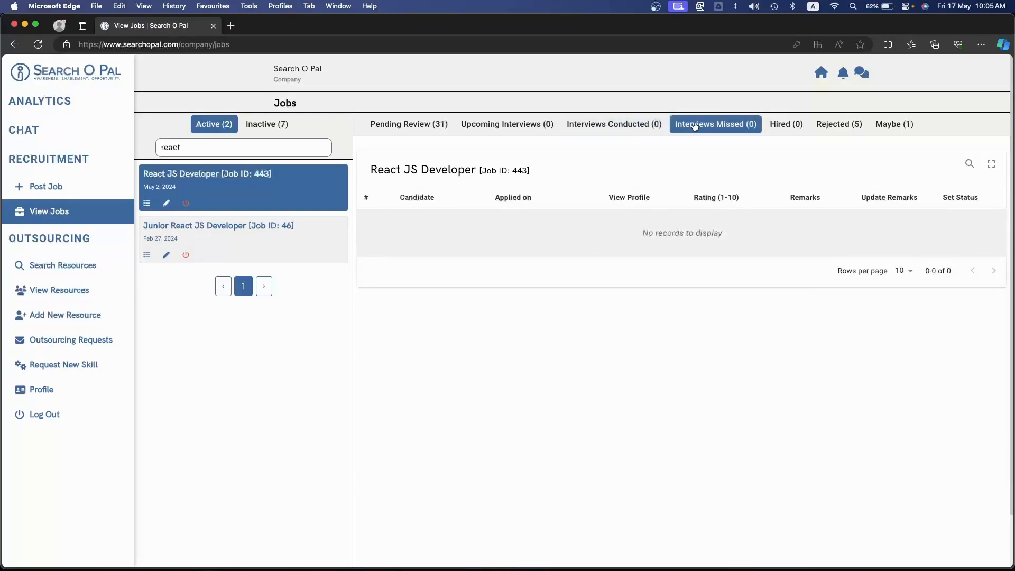
left_click(655, 125)
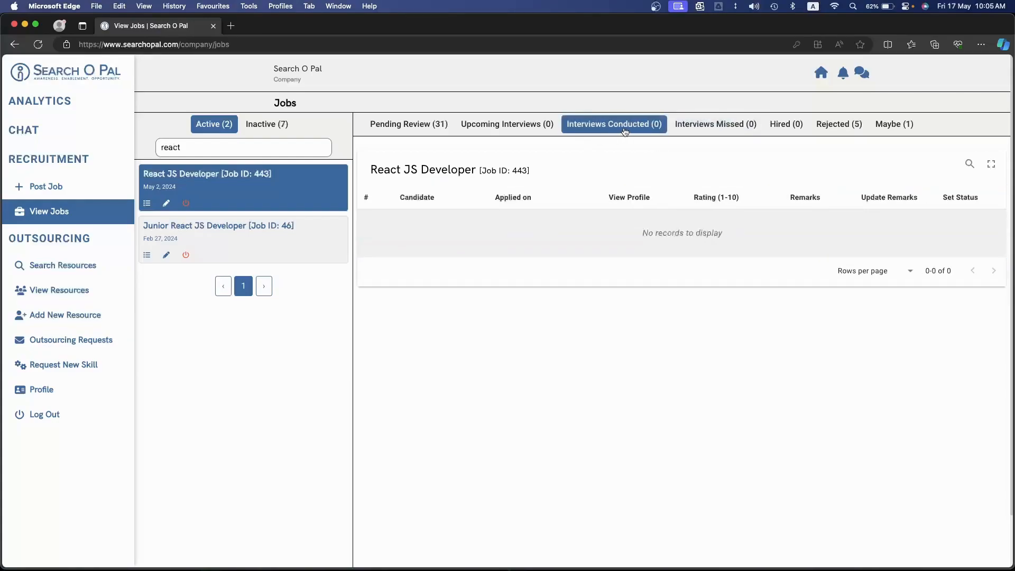
Try the Hired status on the first pending candidate, close the acceptance message without sending it, and open the Hired list
left_click(428, 126)
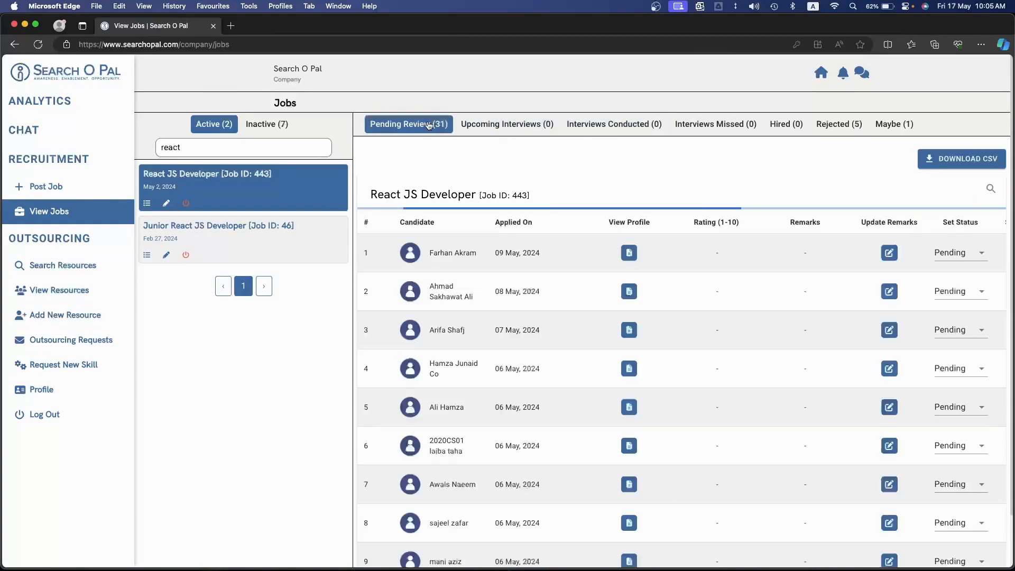
left_click(952, 253)
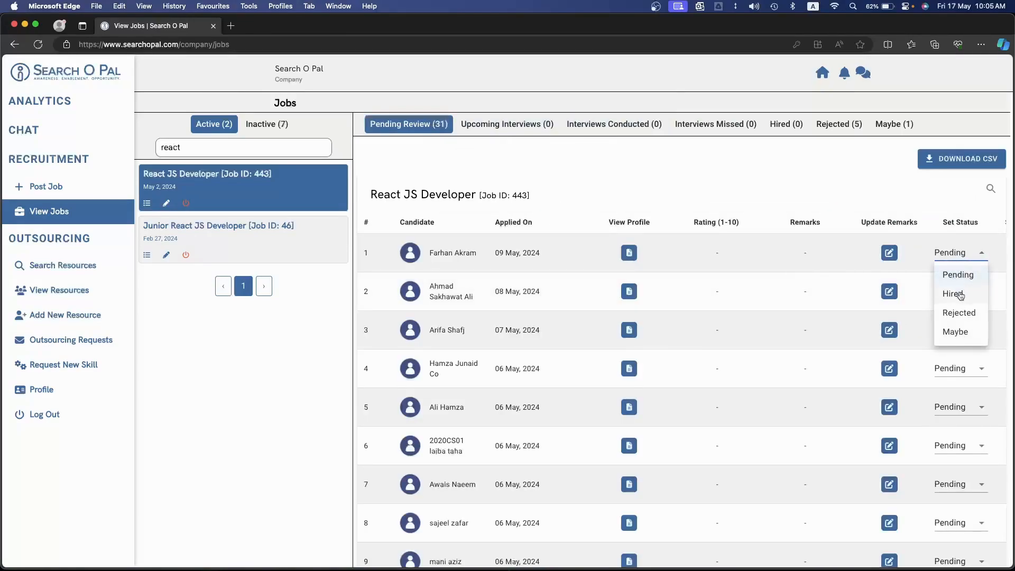
left_click(959, 294)
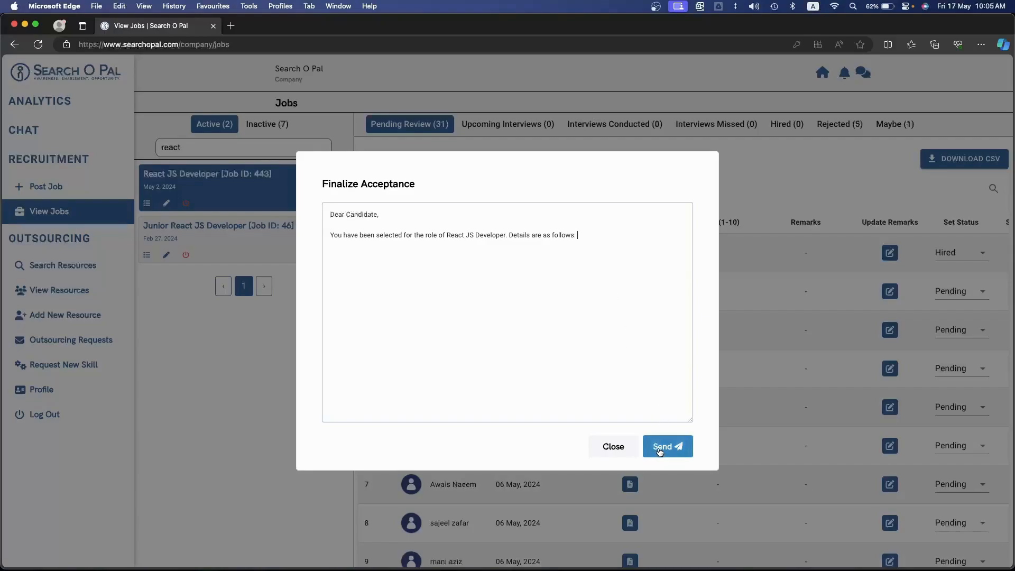
left_click(612, 446)
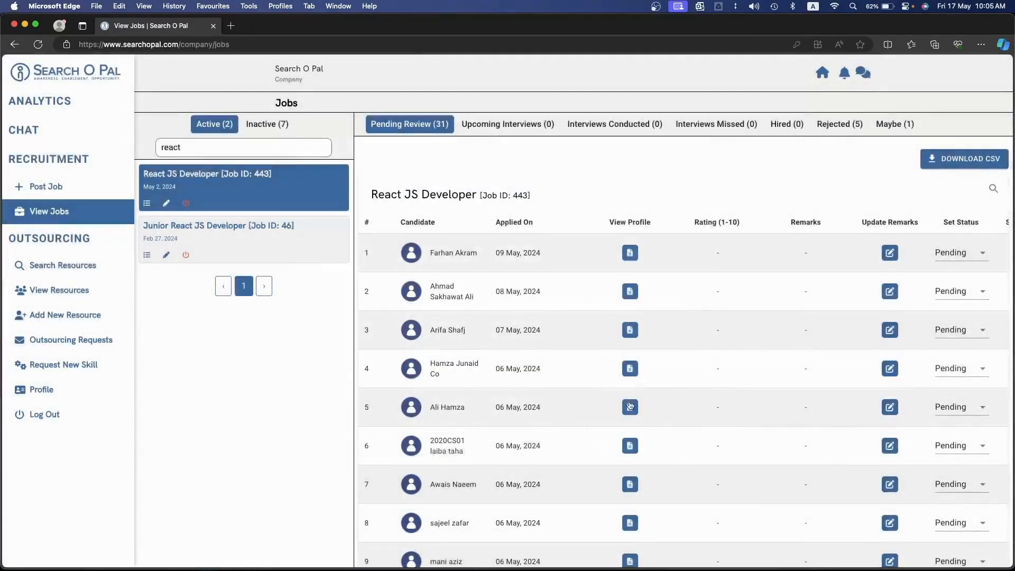
left_click(798, 130)
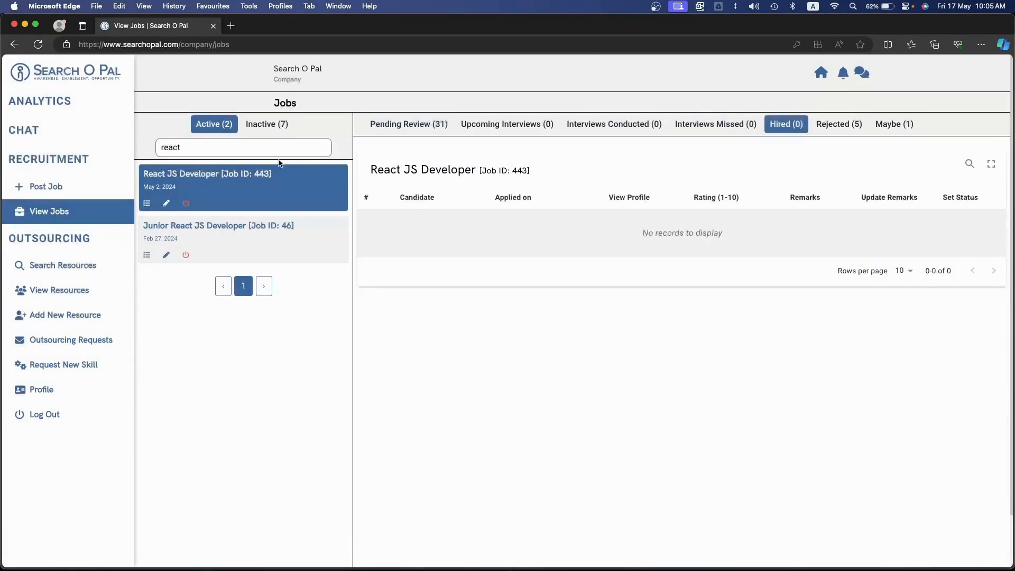
Try the Rejected status on the first pending candidate, close the rejection message without sending it, and open the Rejected list
left_click(409, 126)
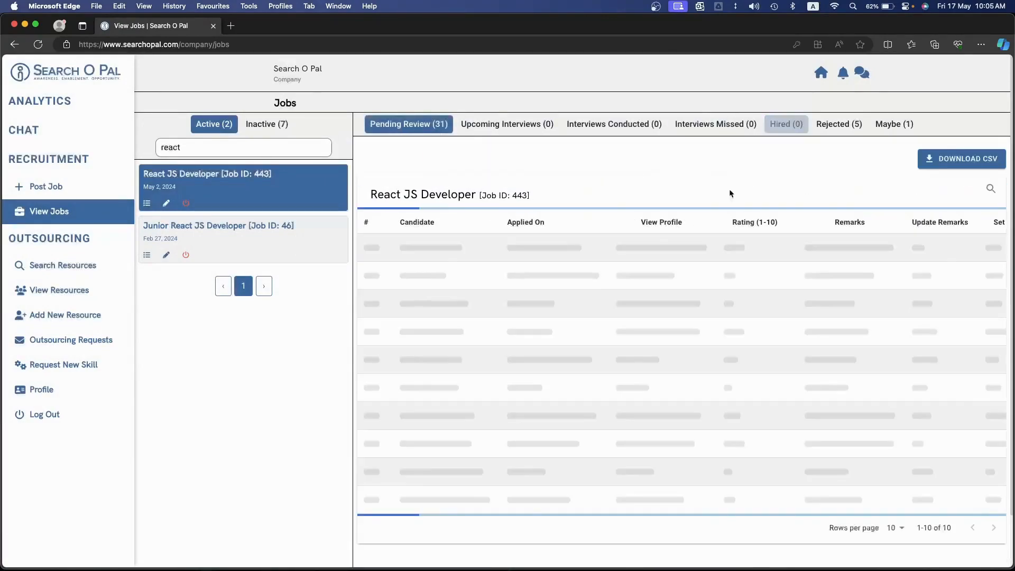
left_click(967, 253)
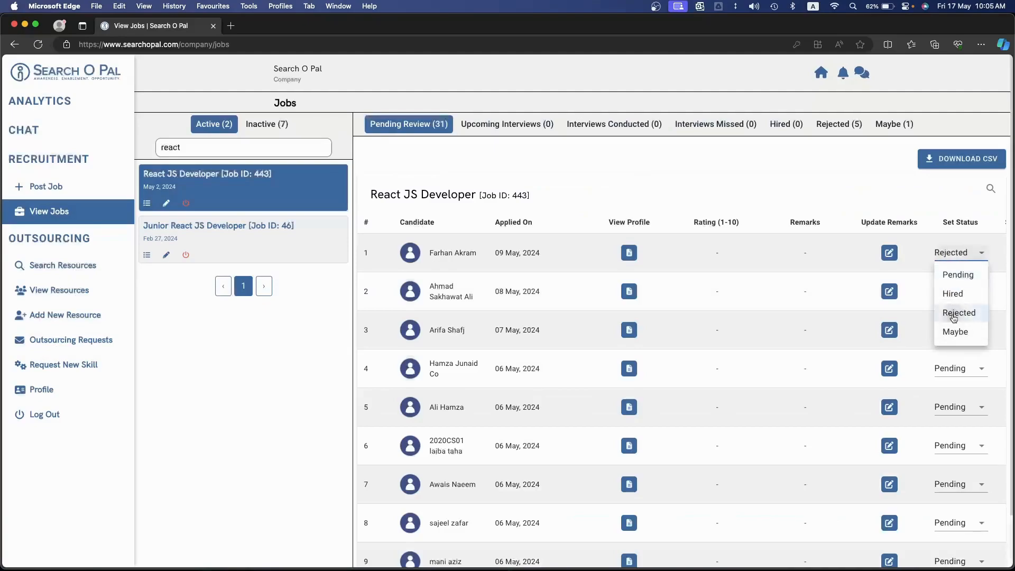
left_click(955, 314)
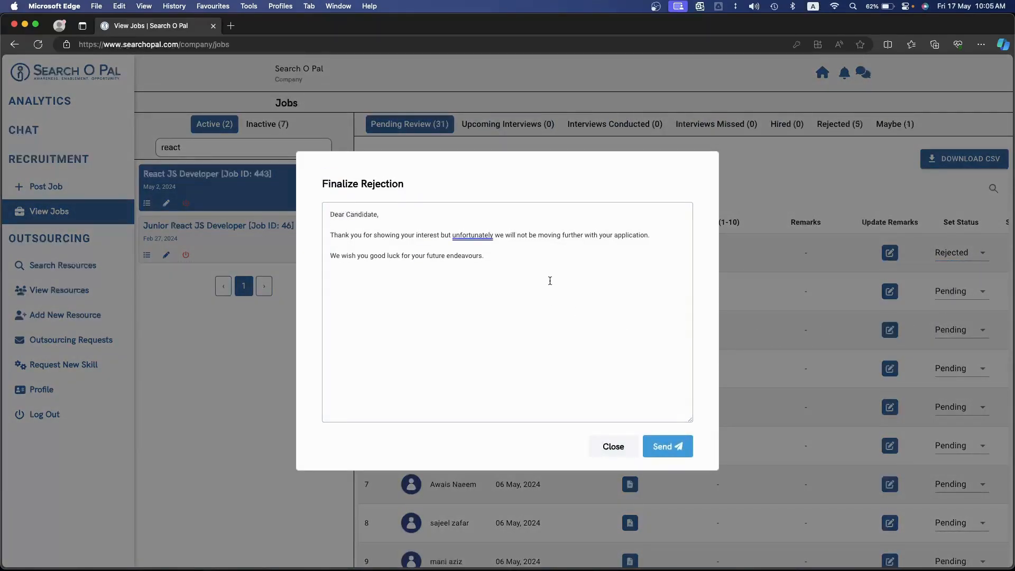
left_click(613, 446)
left_click(819, 129)
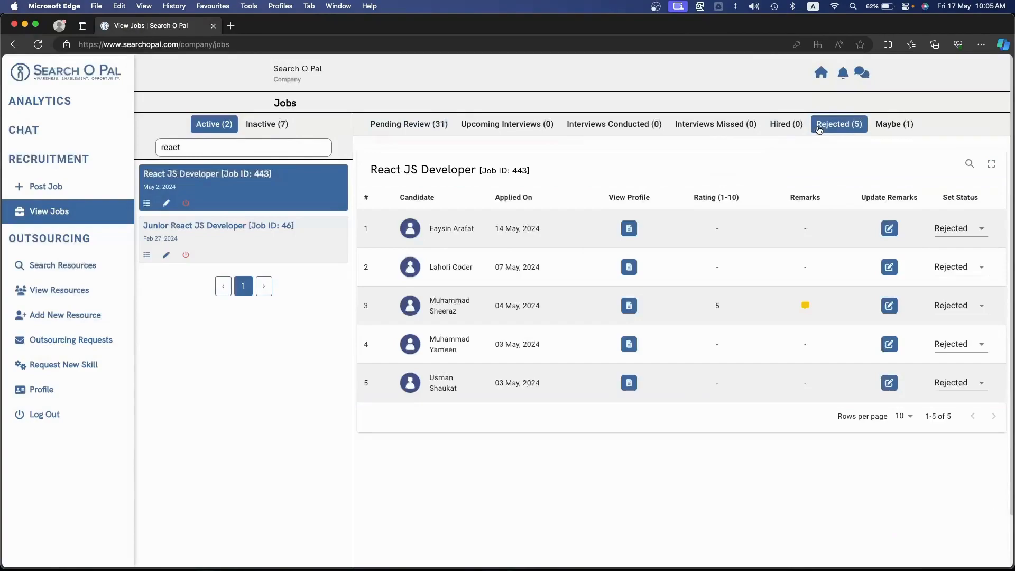
Return to the job's pending candidates and clear the "react" job search to list all active jobs
left_click(409, 124)
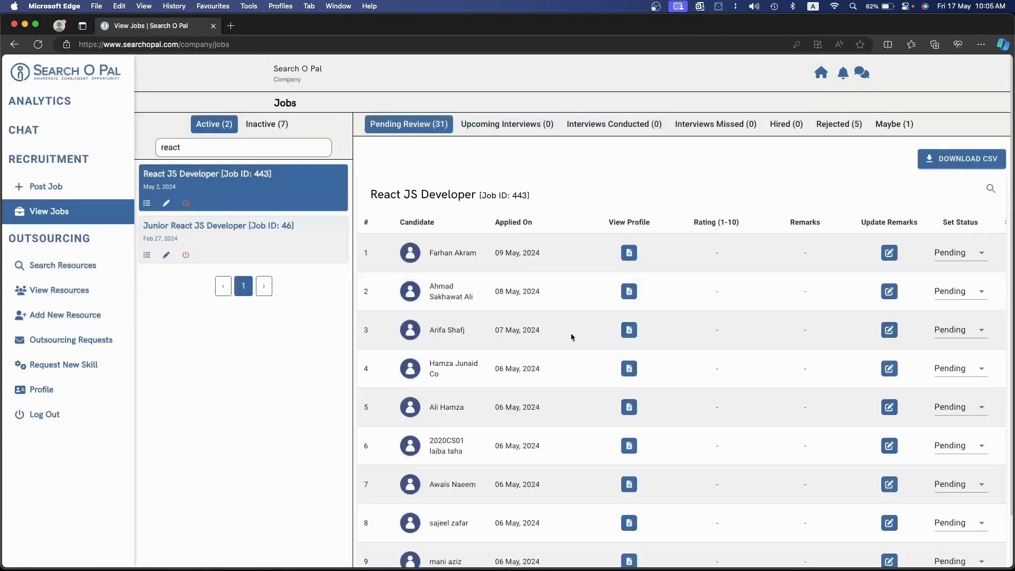
double_click(227, 148)
key("BackSpace")
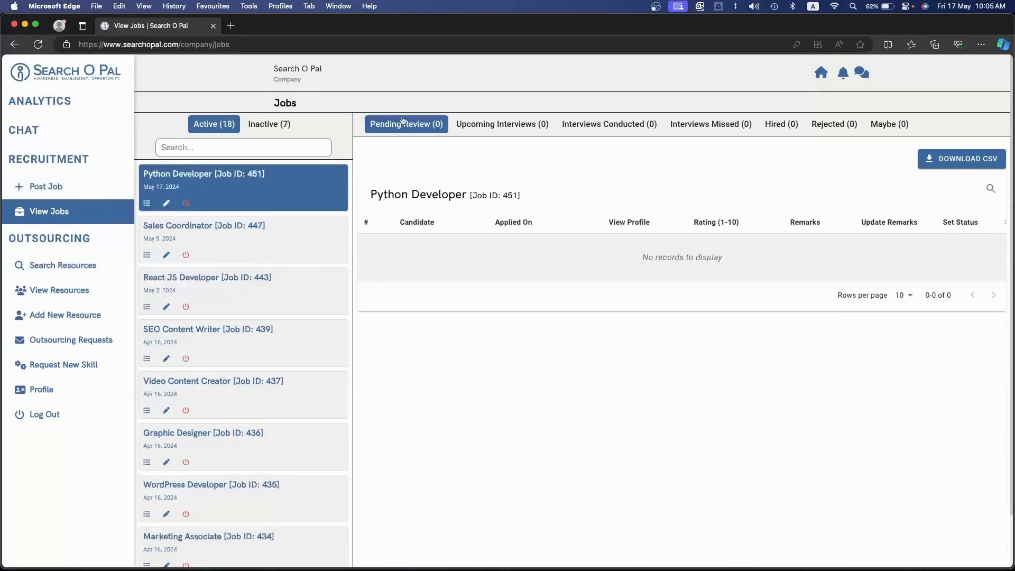
Open the public Find Jobs page from the home page and read through the Computer Vision Developer posting
left_click(817, 72)
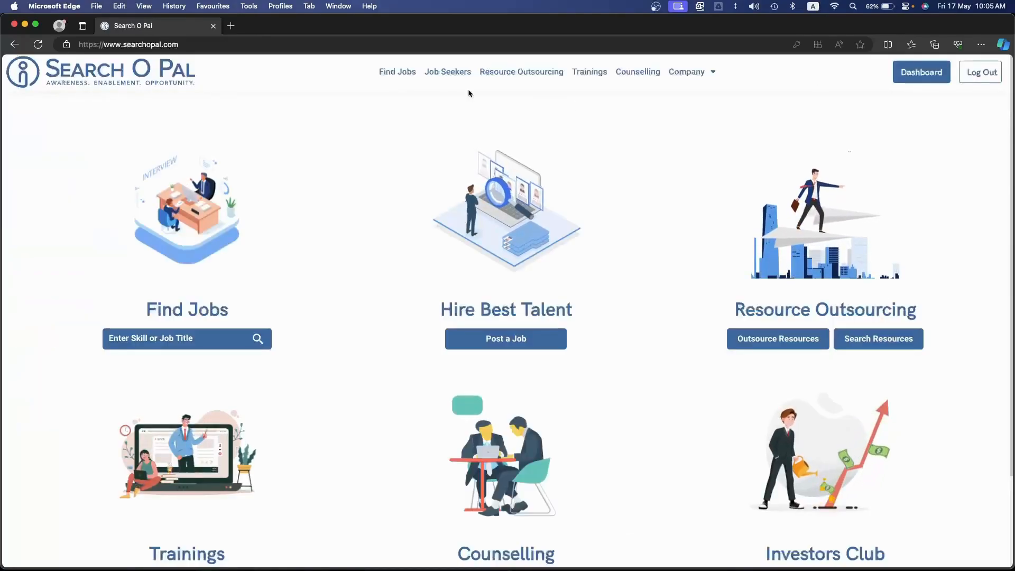
left_click(396, 72)
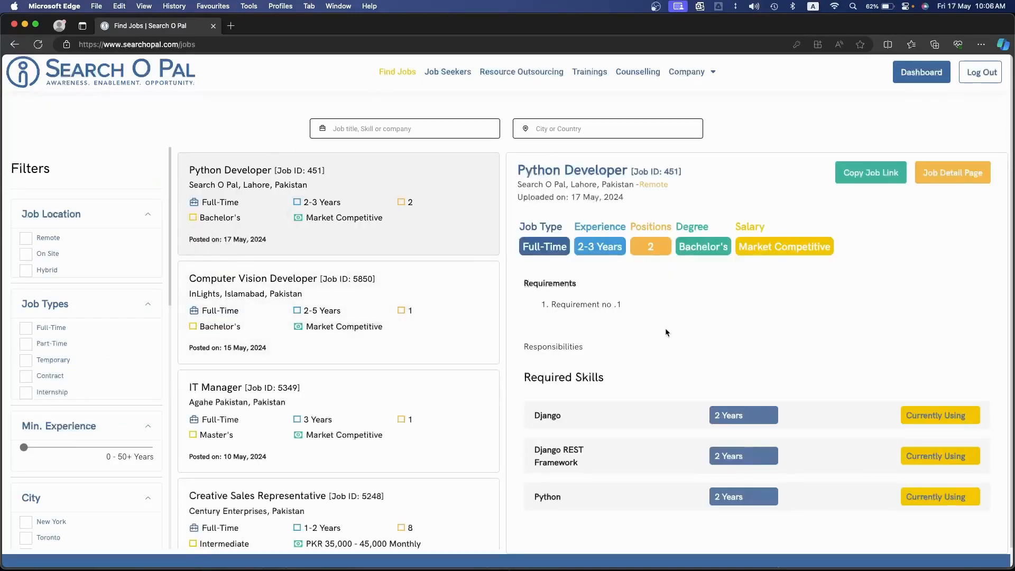
left_click(394, 301)
scroll(587, 326, "down", 4)
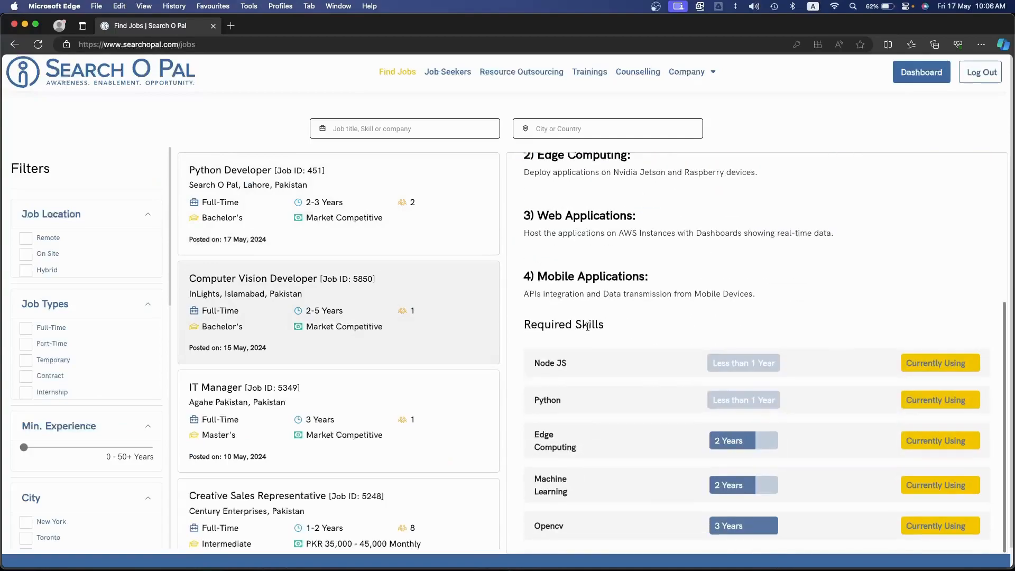
scroll(341, 335, "down", 3)
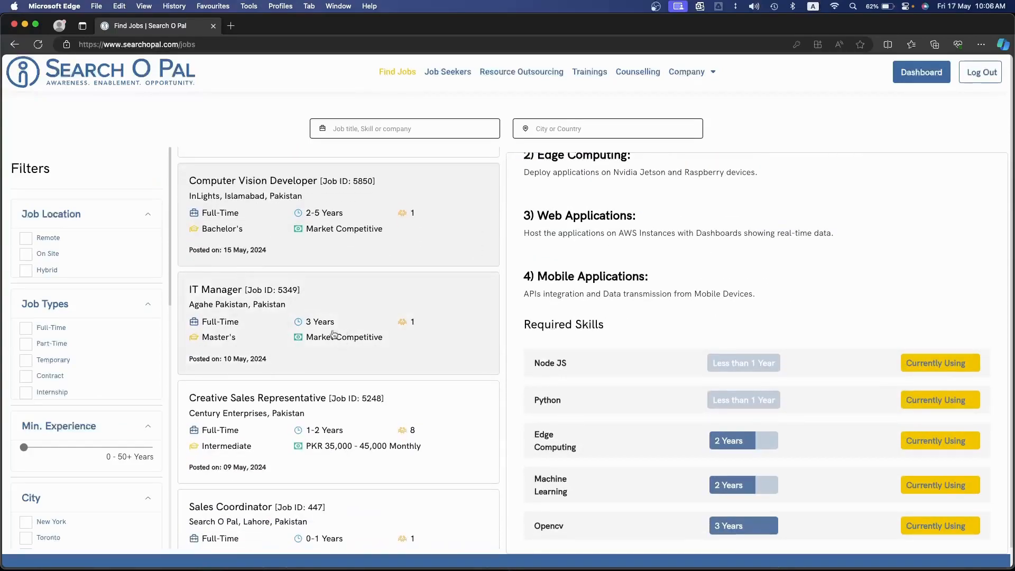
scroll(677, 344, "up", 4)
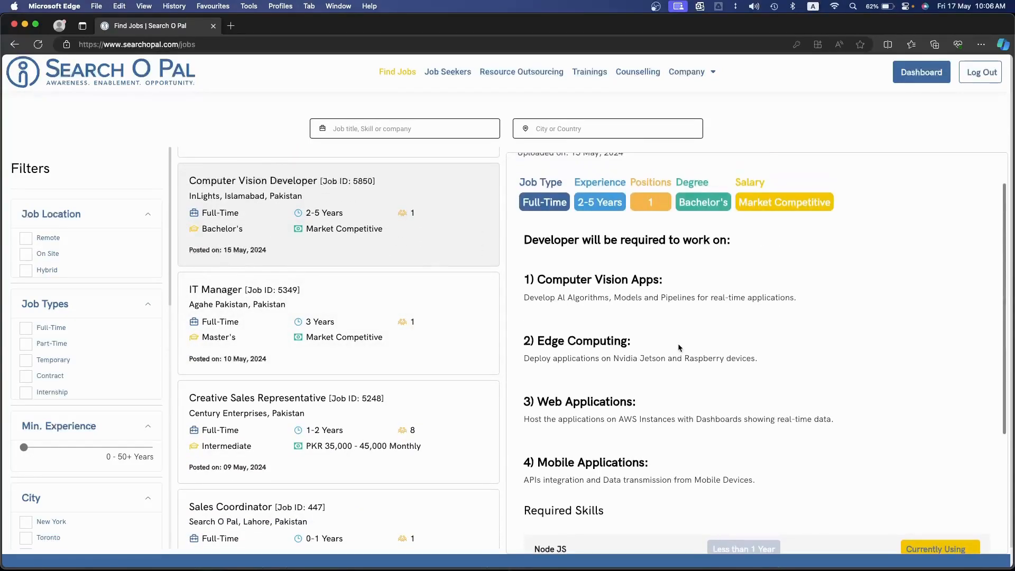
scroll(678, 343, "down", 1)
View the Creative Sales Representative posting and browse the list of public job postings
left_click(360, 438)
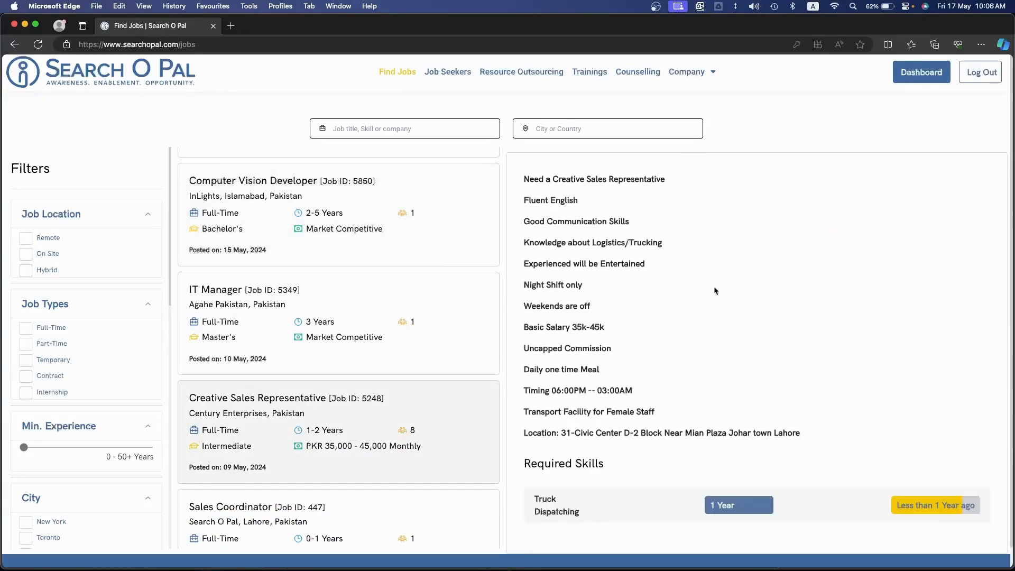
scroll(559, 370, "up", 3)
scroll(630, 358, "down", 3)
scroll(630, 358, "up", 3)
scroll(383, 369, "down", 20)
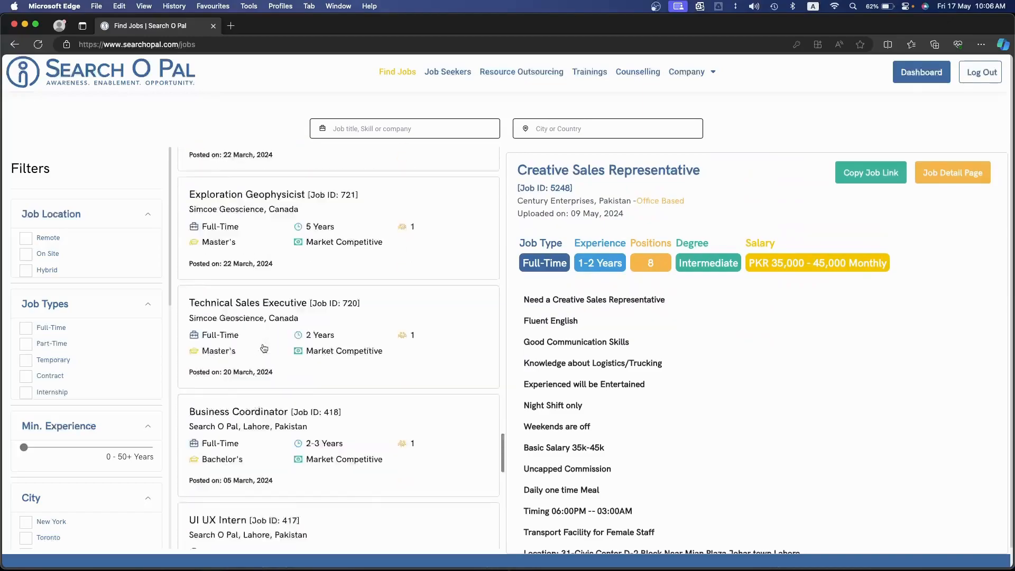
scroll(264, 347, "up", 20)
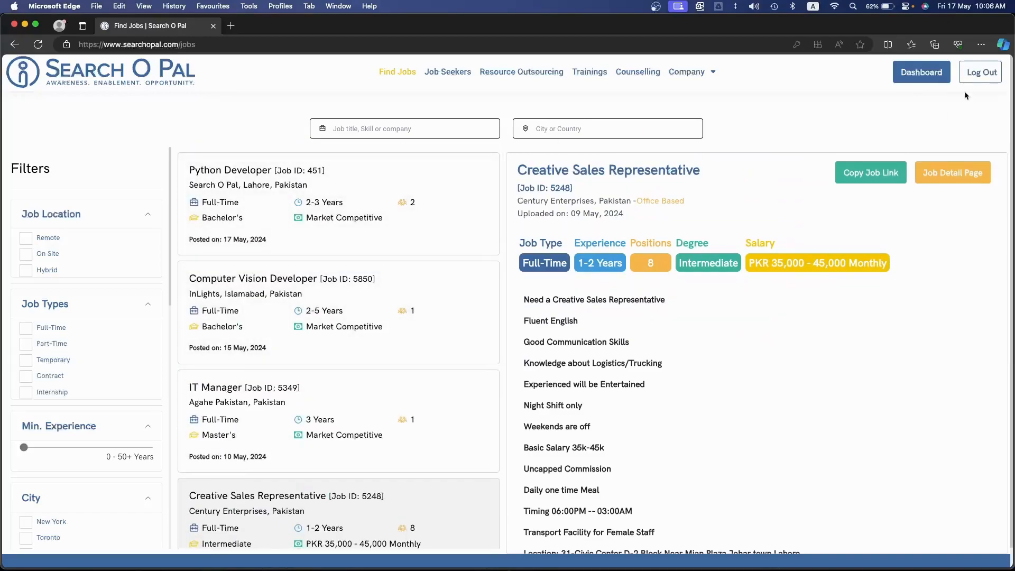
Check the company dashboard analytics and read the Resource Outsourcing page's overview of the outsourcing process
left_click(934, 73)
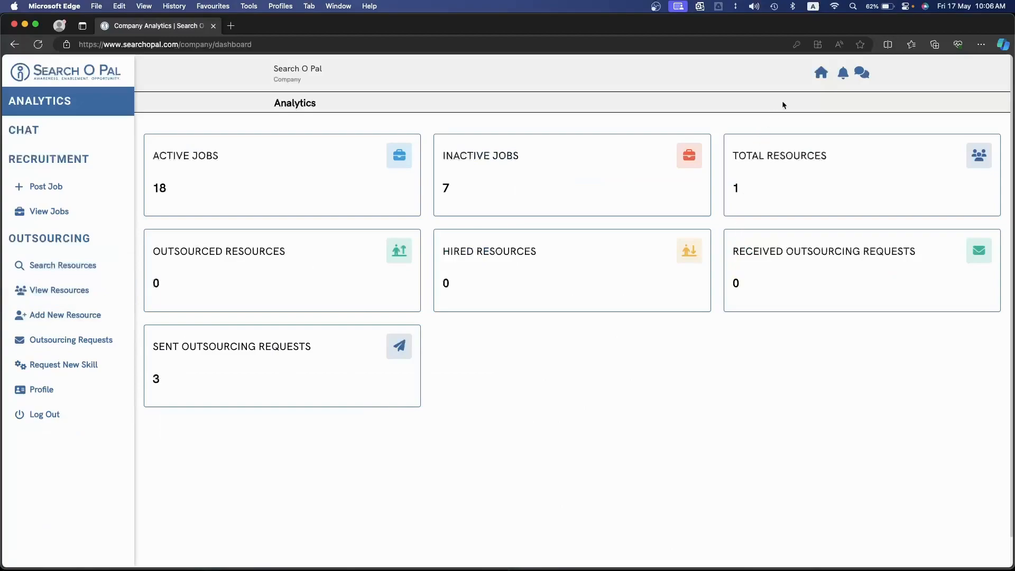
left_click(820, 72)
left_click(520, 71)
scroll(555, 318, "down", 3)
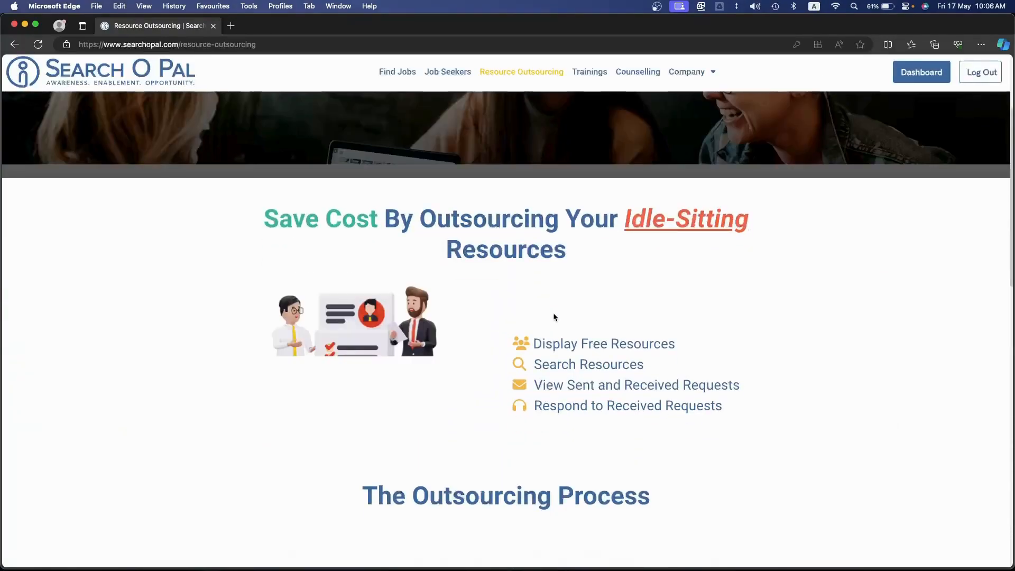
scroll(554, 316, "down", 6)
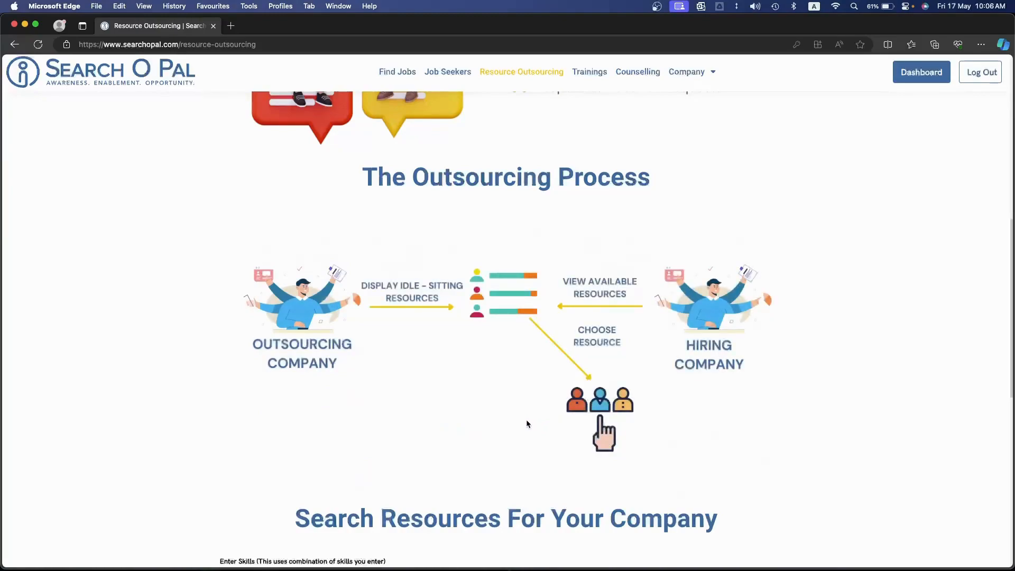
Open the dashboard's Search Resources page and filter the companies by the AWS skill
left_click(933, 80)
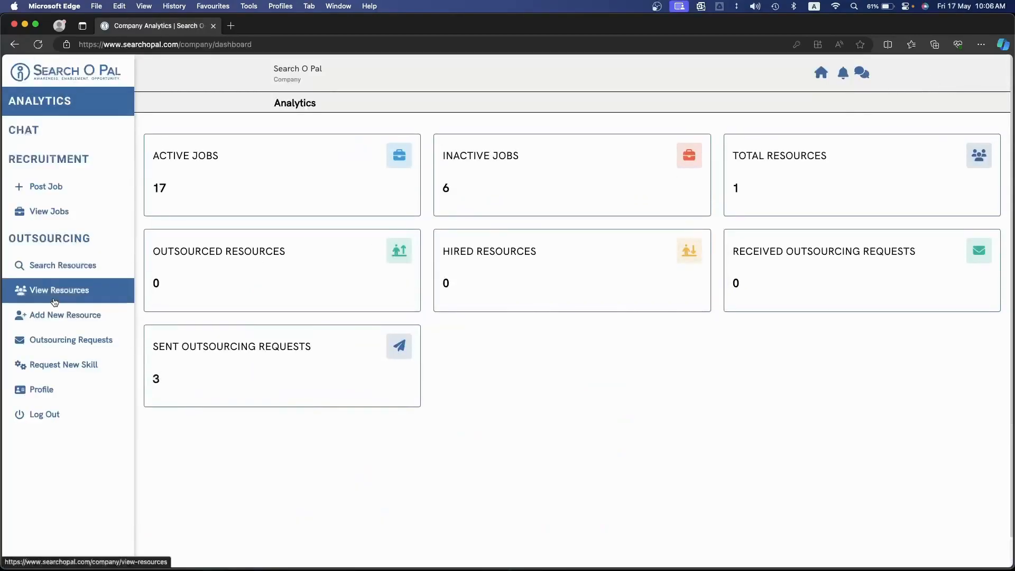
left_click(55, 275)
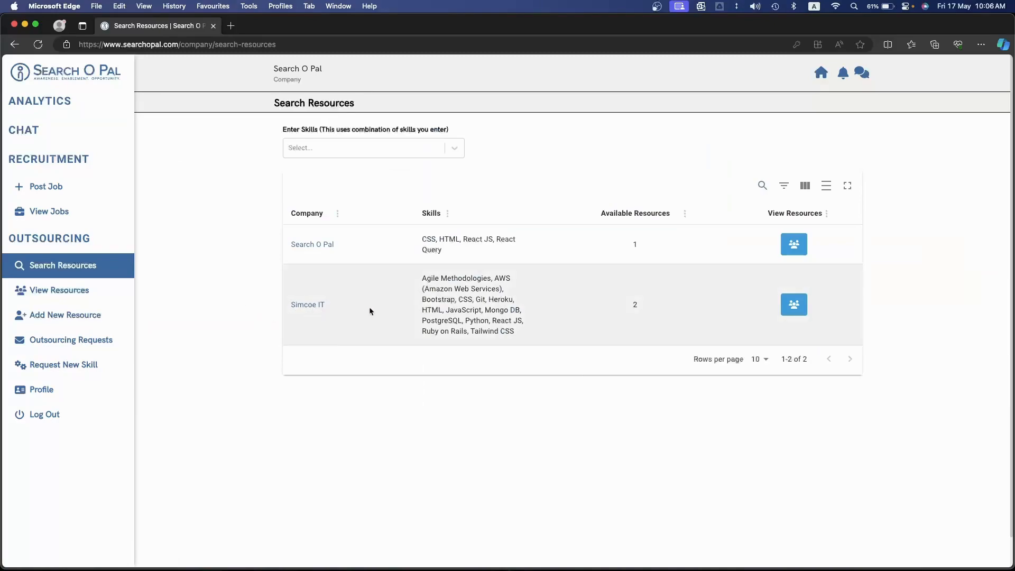
double_click(501, 280)
left_click(352, 156)
type("aws")
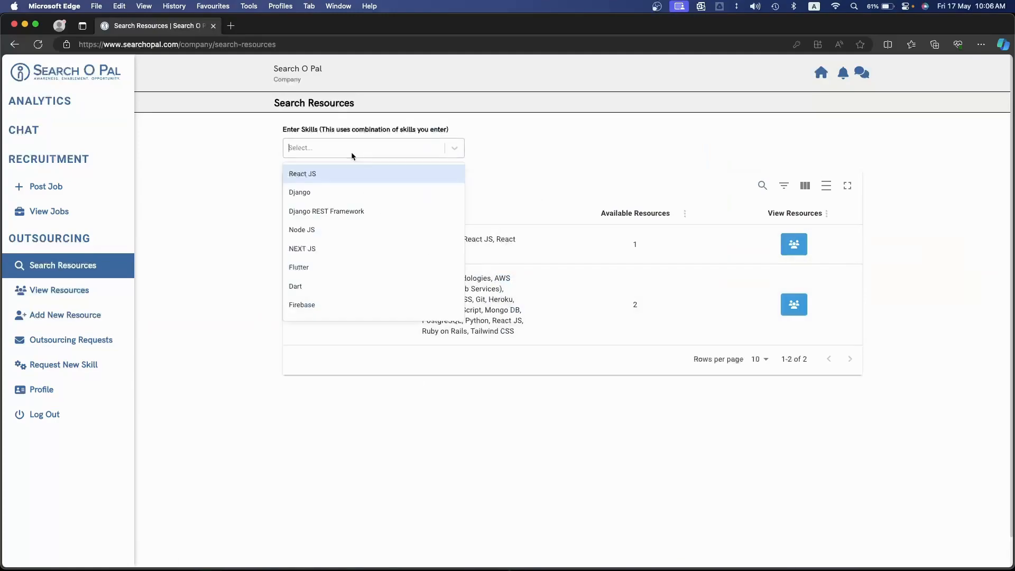
left_click(344, 172)
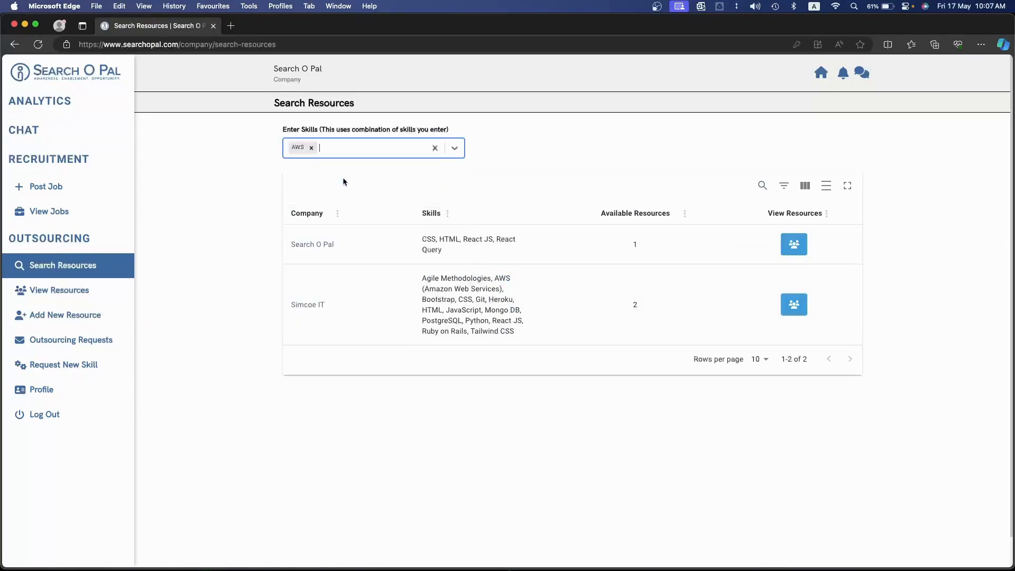
Replace the AWS skill filter with AWS (Amazon Web Services)
left_click(311, 148)
left_click(349, 153)
type("aws")
left_click(355, 197)
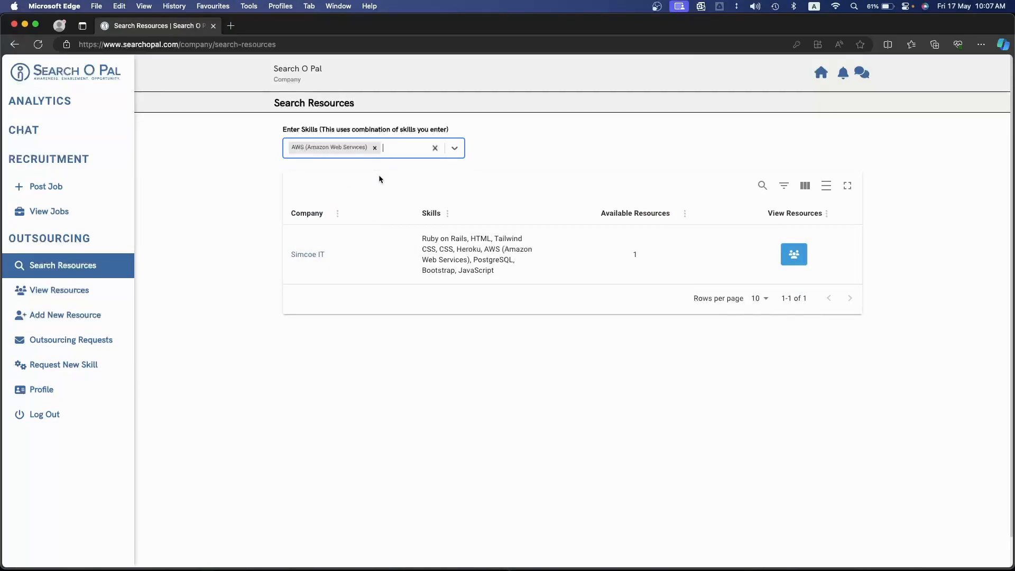
Open Simcoe IT's available resources and read its company name and About Company description
left_click(799, 253)
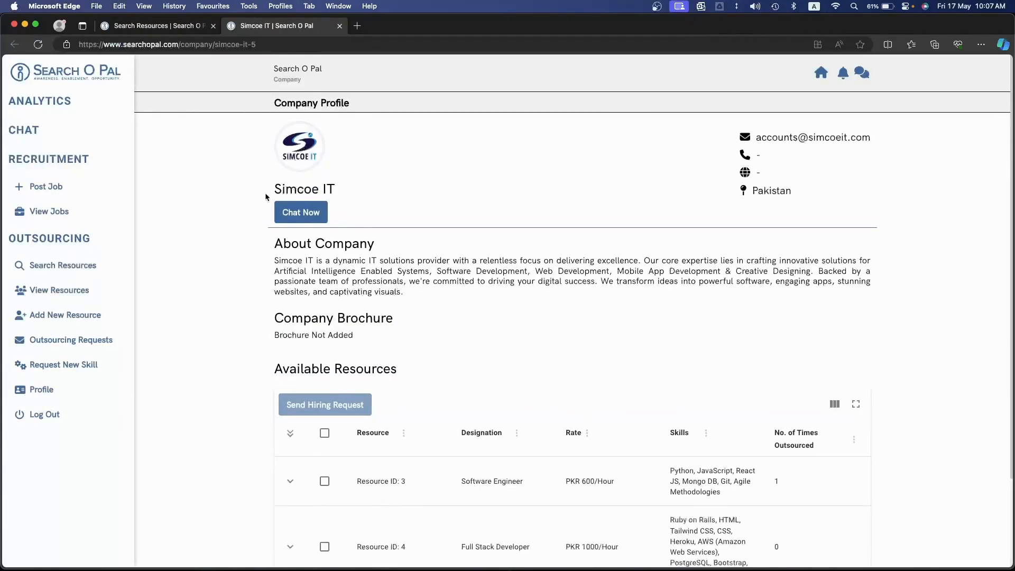
left_click_drag(266, 196, 346, 197)
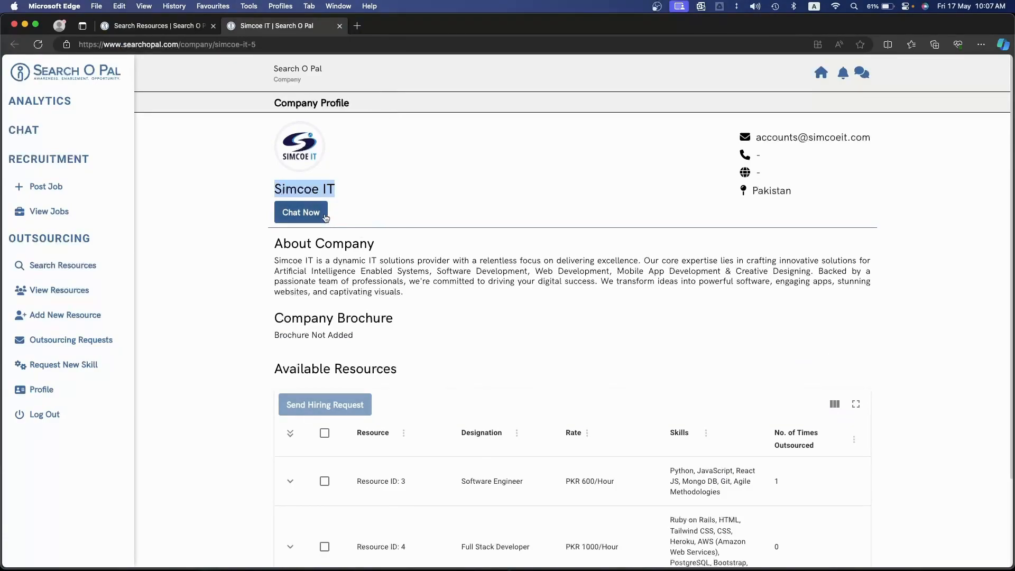
scroll(310, 218, "down", 2)
left_click_drag(279, 205, 444, 241)
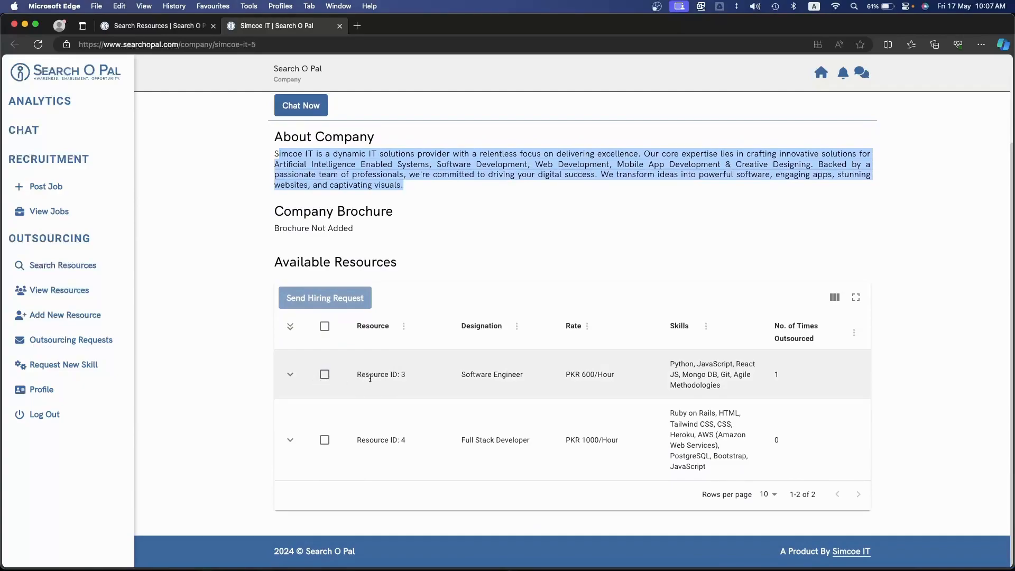
Examine the Software Engineer resource's designation and rate, and expand its detailed skill and experience table
left_click_drag(466, 377, 648, 379)
left_click(585, 376)
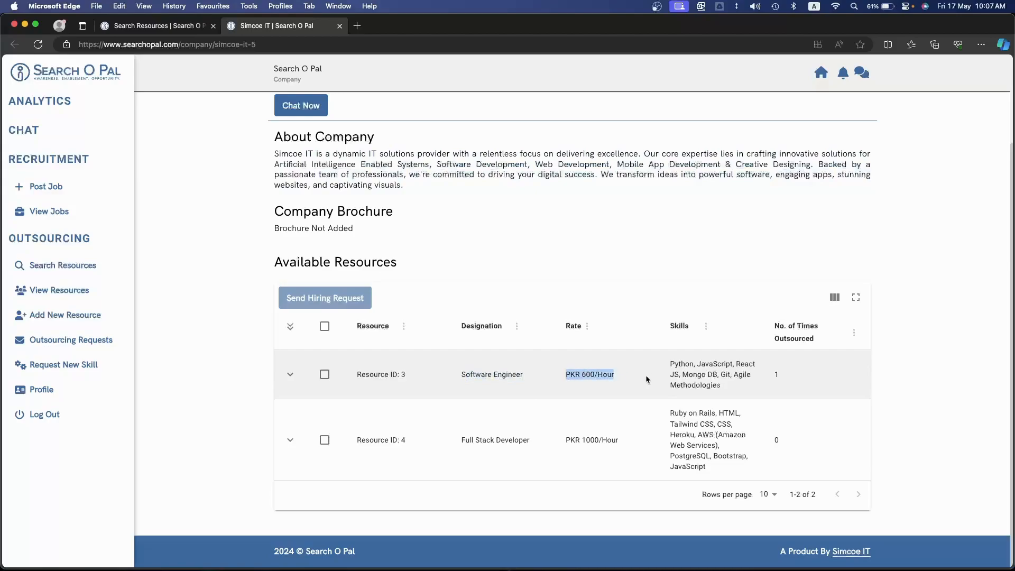
left_click(290, 375)
scroll(291, 376, "down", 3)
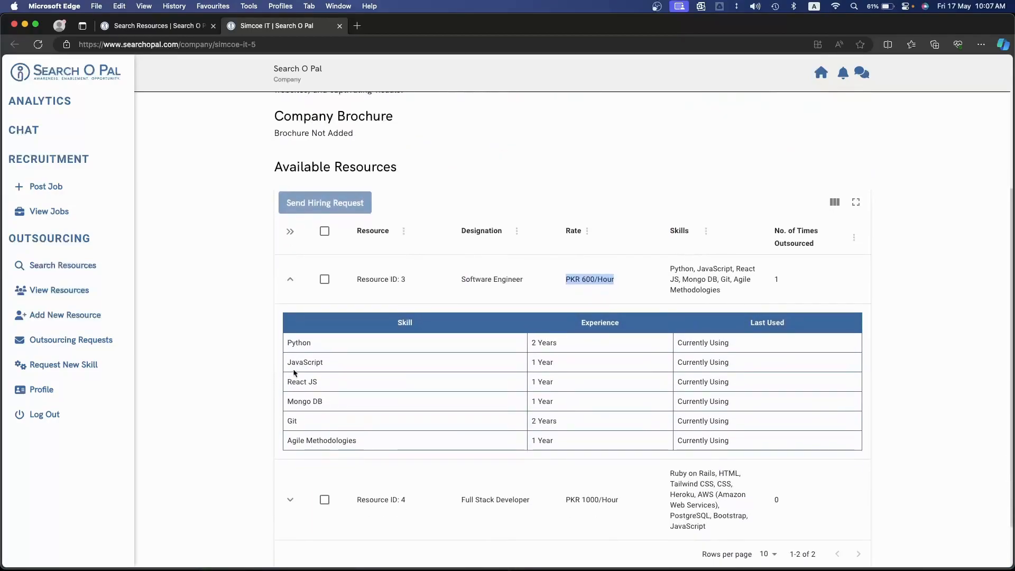
Select Simcoe IT's Software Engineer resource, open a hiring request for it, and review the skills and hiring fields
left_click_drag(288, 342, 602, 367)
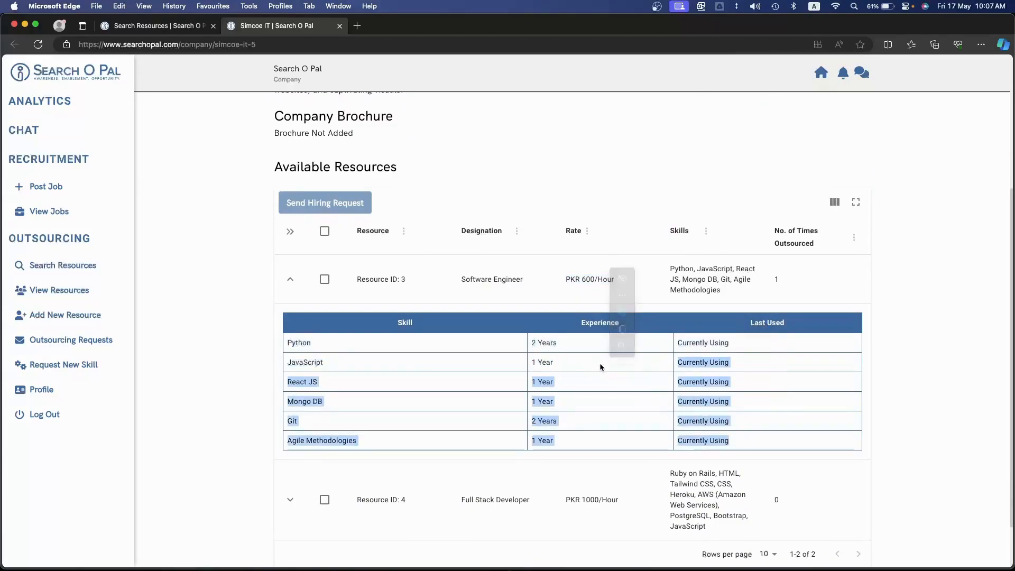
left_click(324, 280)
left_click(325, 233)
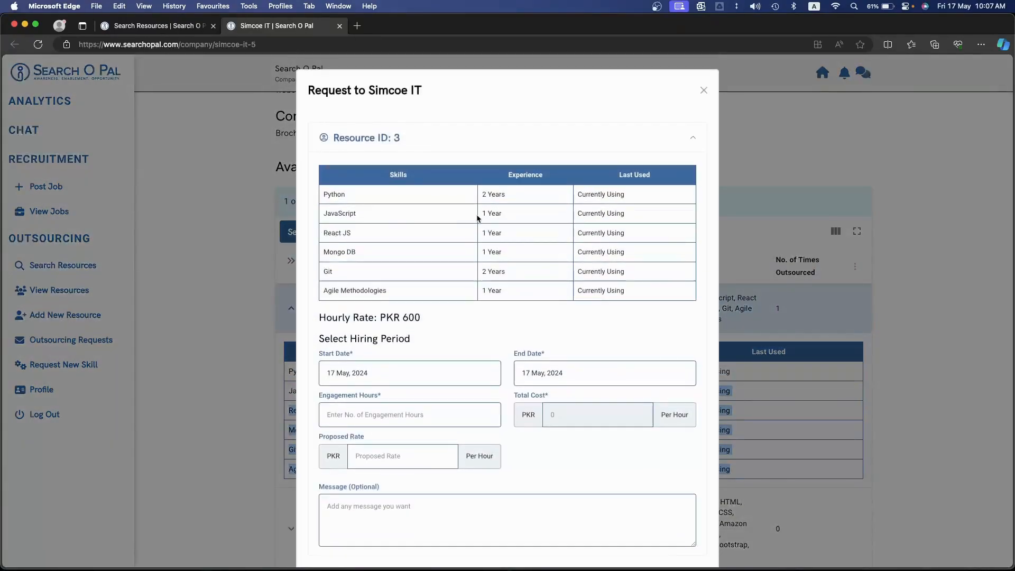
scroll(477, 218, "down", 3)
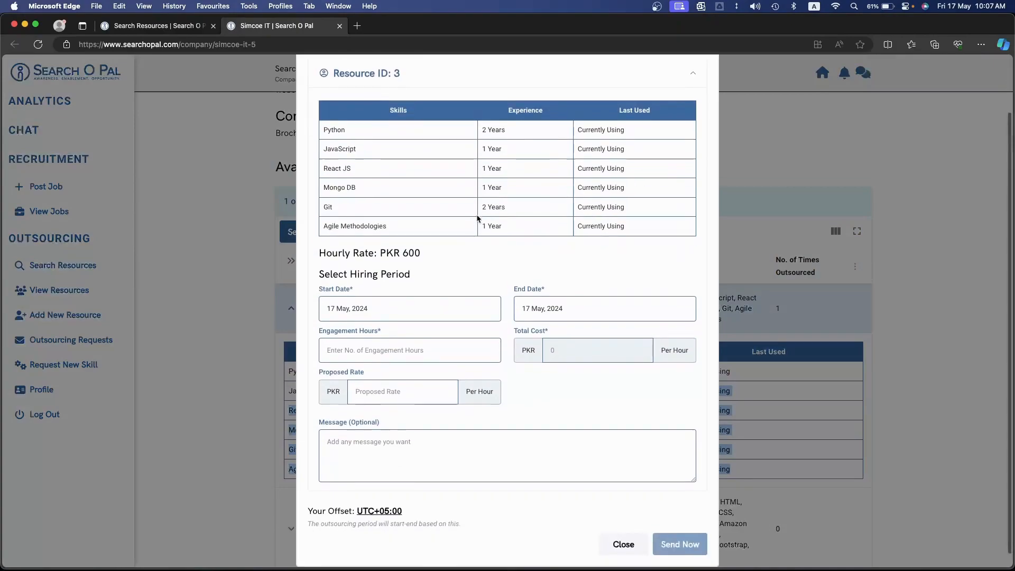
scroll(473, 209, "up", 3)
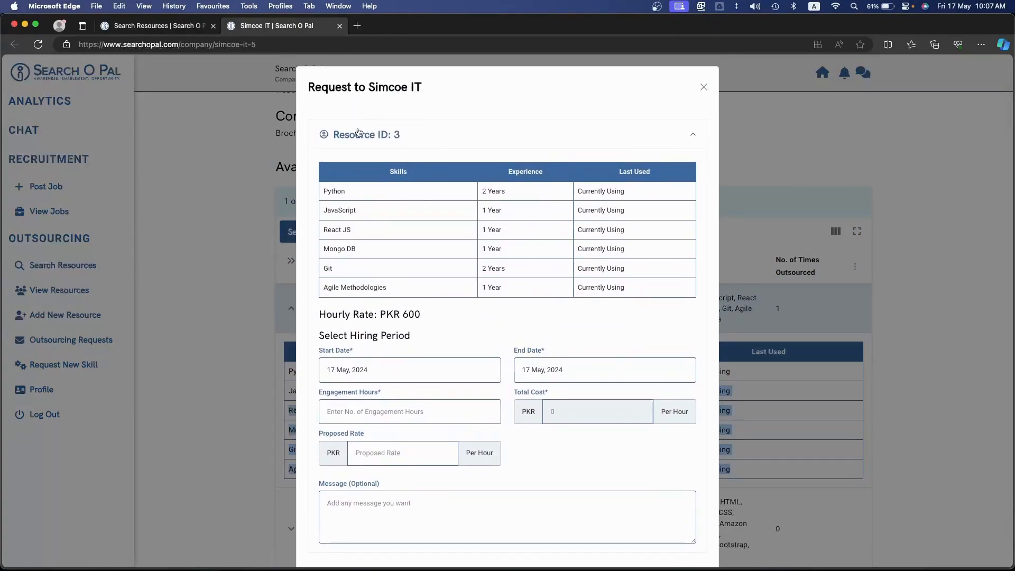
left_click(437, 132)
left_click(433, 311)
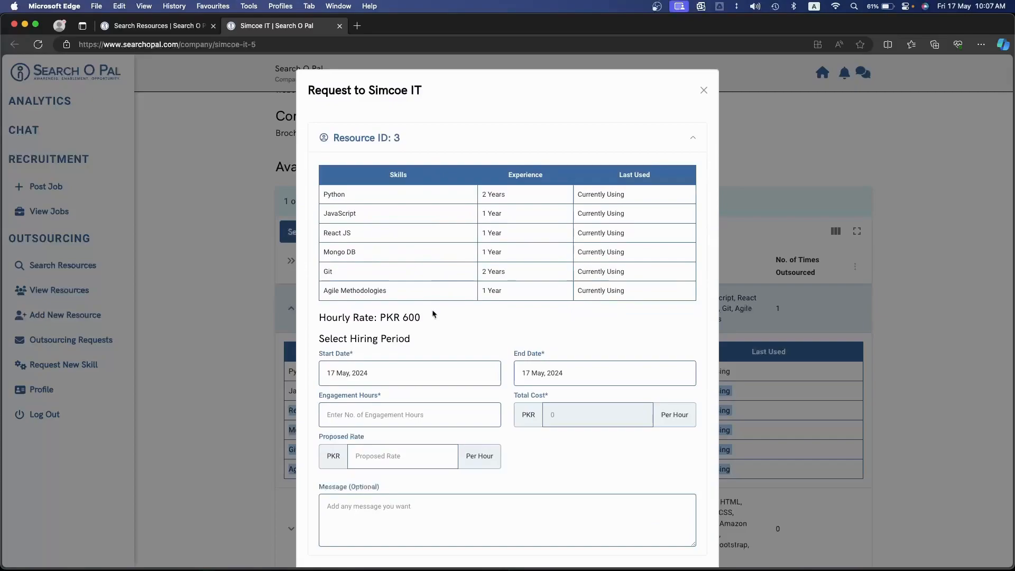
scroll(432, 314, "down", 2)
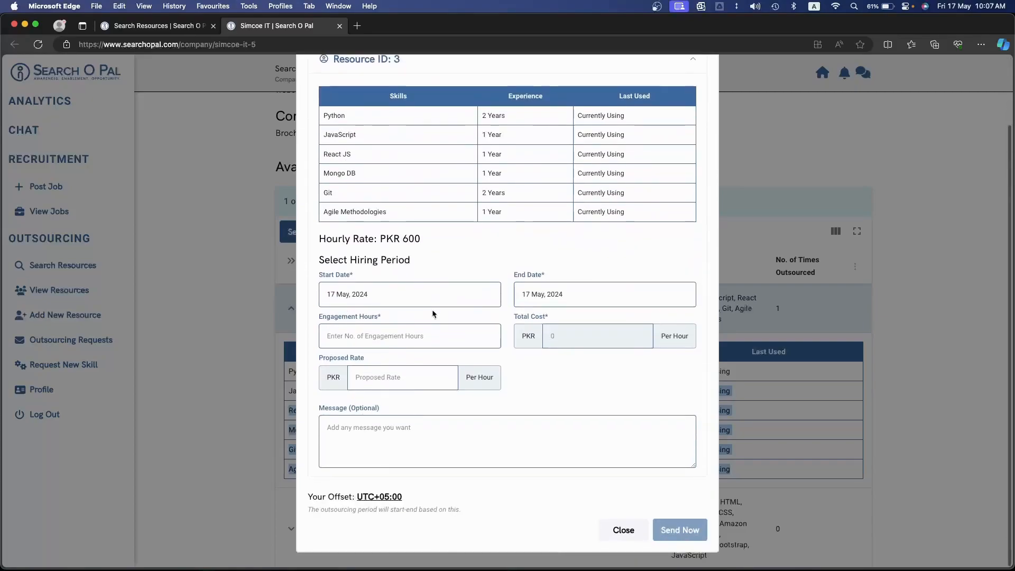
Set the request's hiring period to start on 18 May, 2024 and end on 22 May, 2024
left_click(374, 295)
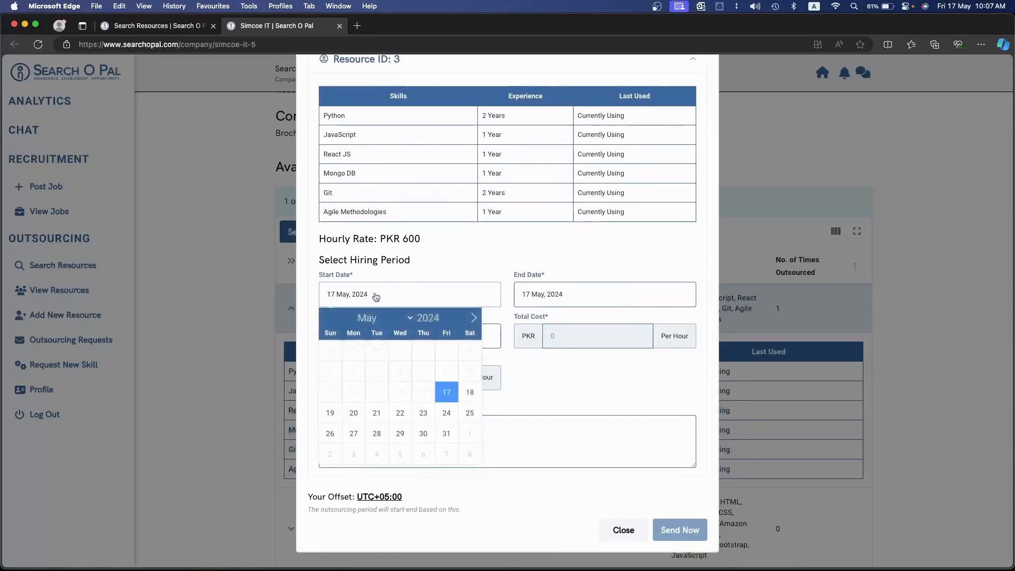
left_click(468, 392)
left_click(544, 313)
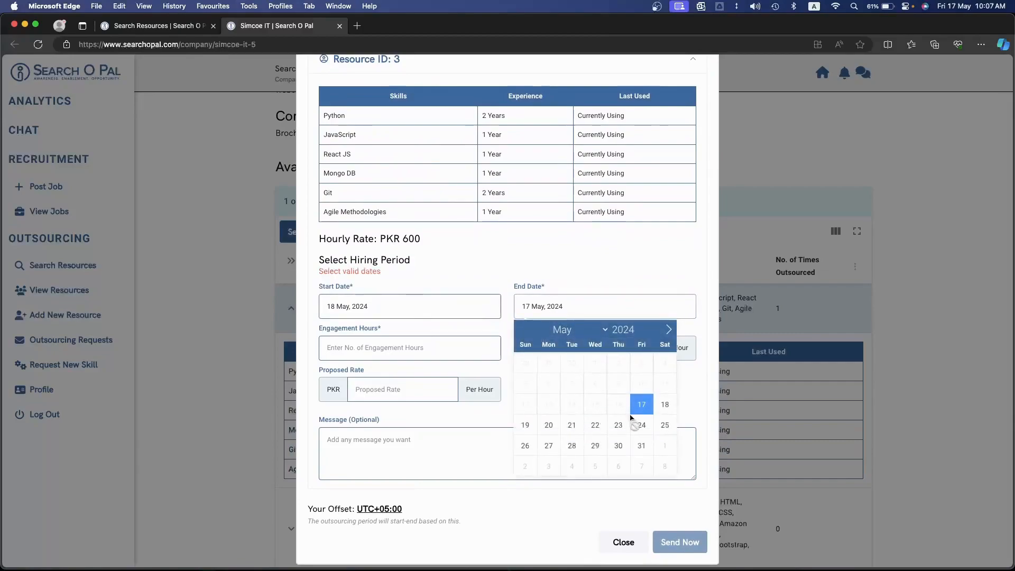
left_click(594, 424)
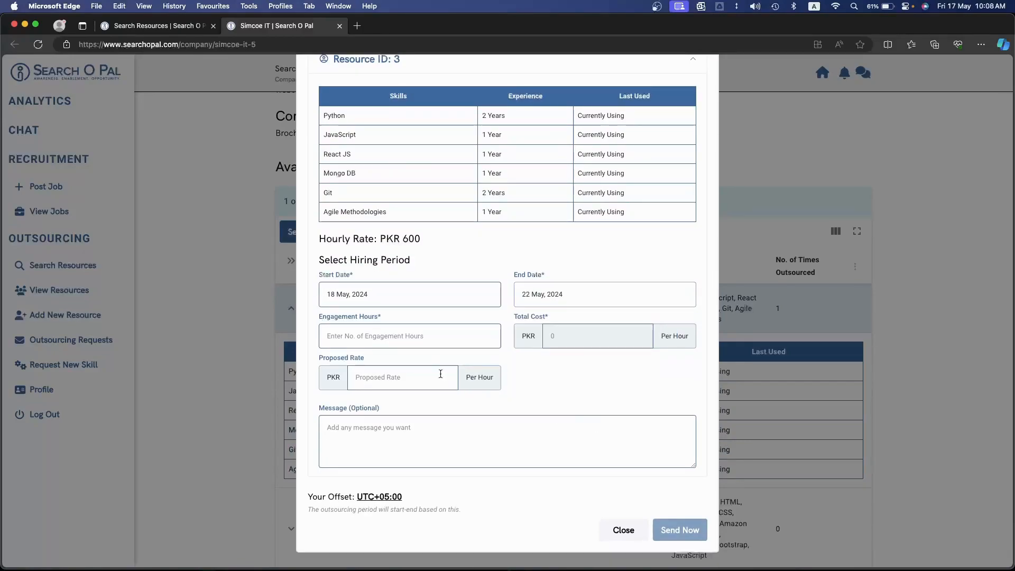
Try 50 engagement hours, replace them with 40, and check the total cost
left_click(412, 337)
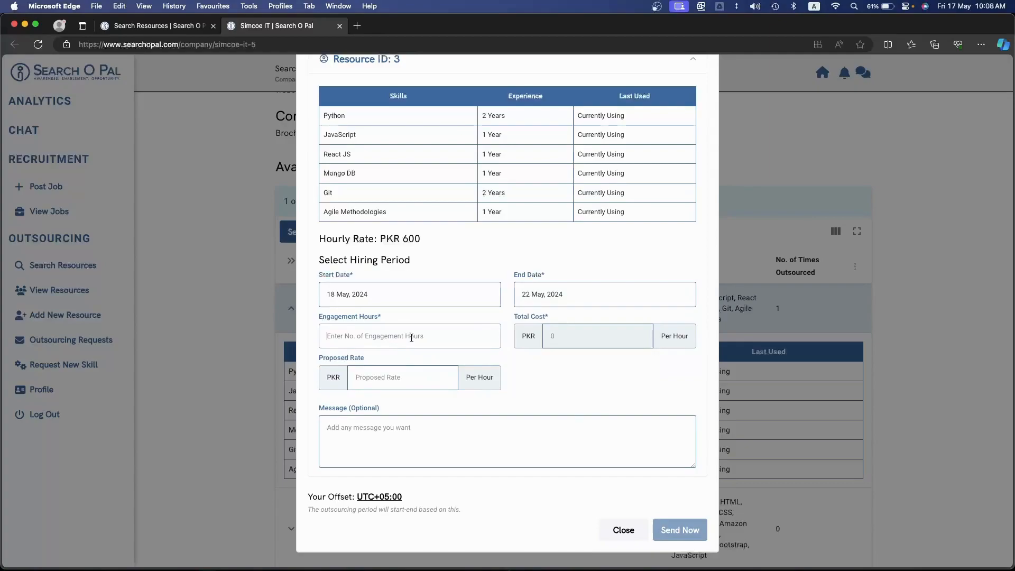
type("50")
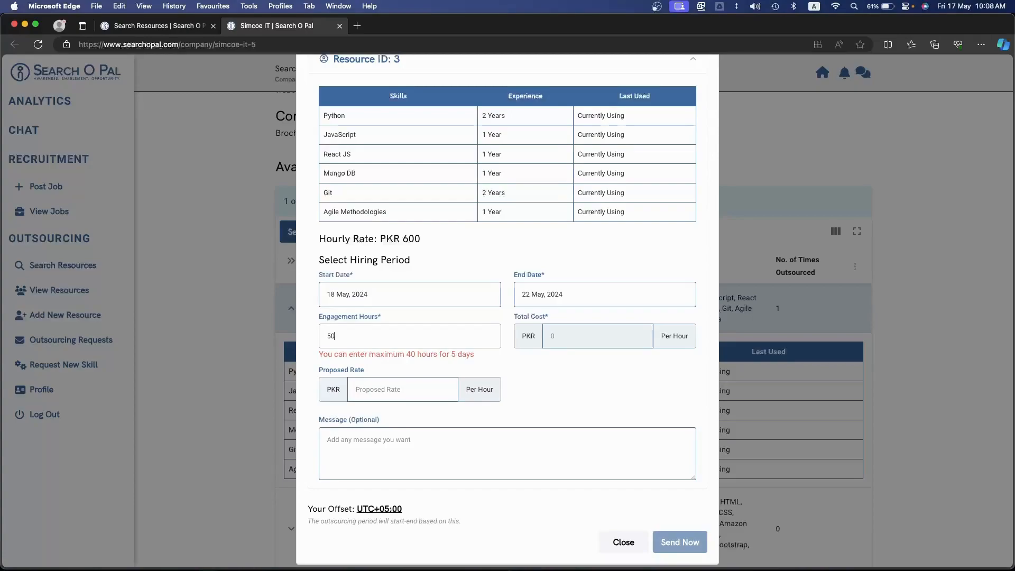
key("BackSpace")
key("BackSpace")
type("4")
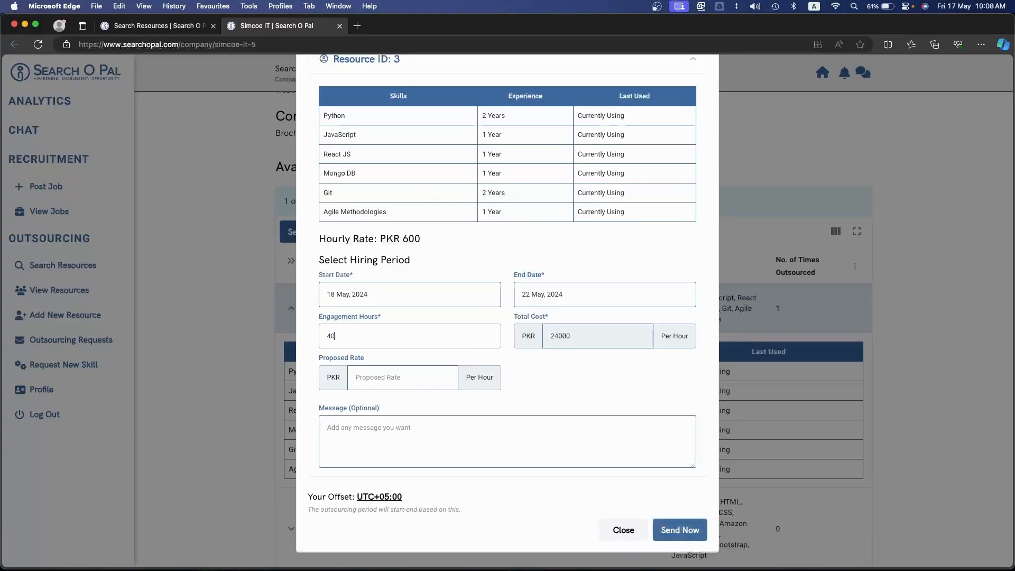
left_click_drag(547, 339, 585, 340)
left_click(607, 383)
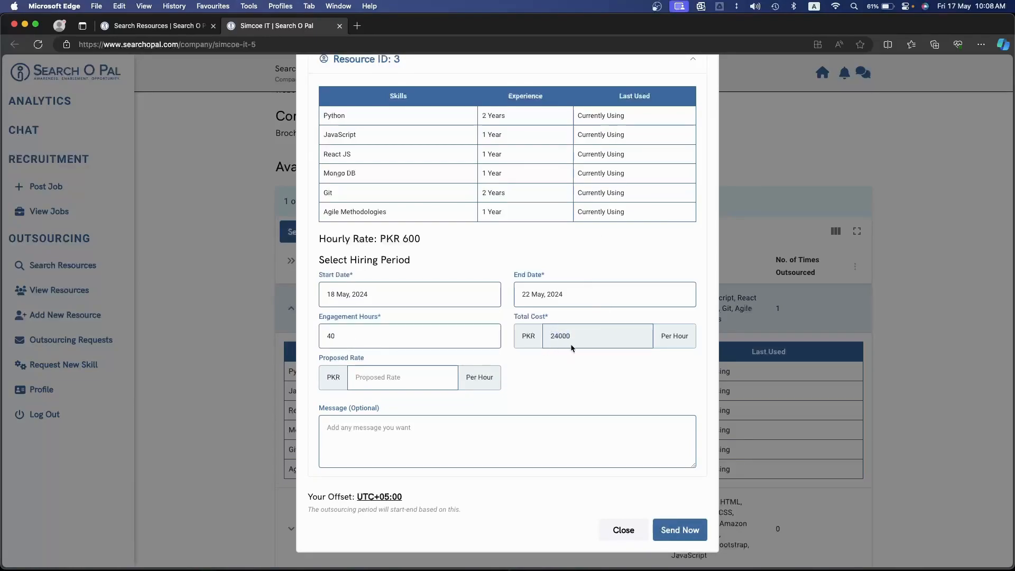
Propose a rate of PKR 500 per hour, send the hiring request, and close the confirmation
left_click(401, 374)
type("500")
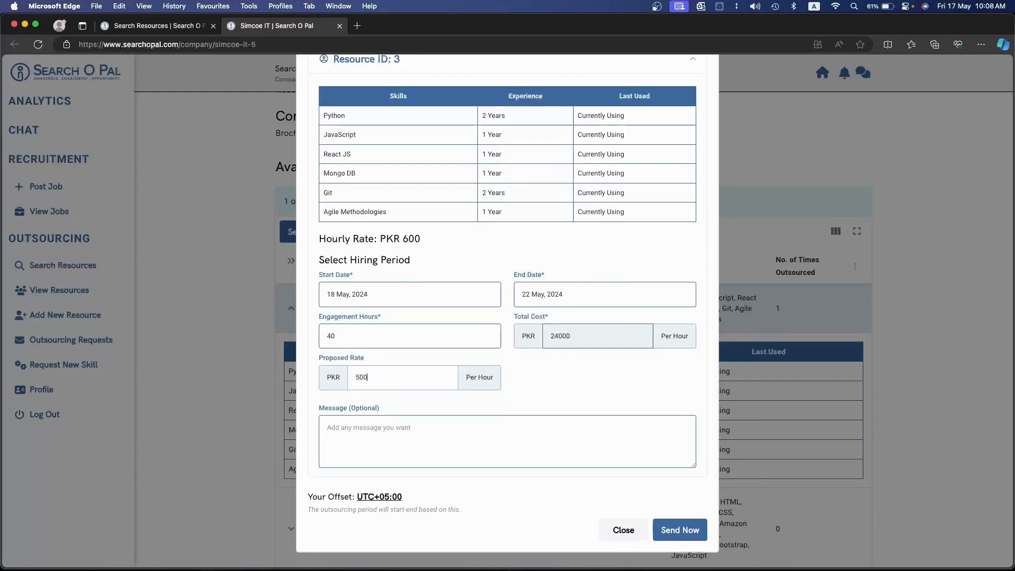
left_click(682, 536)
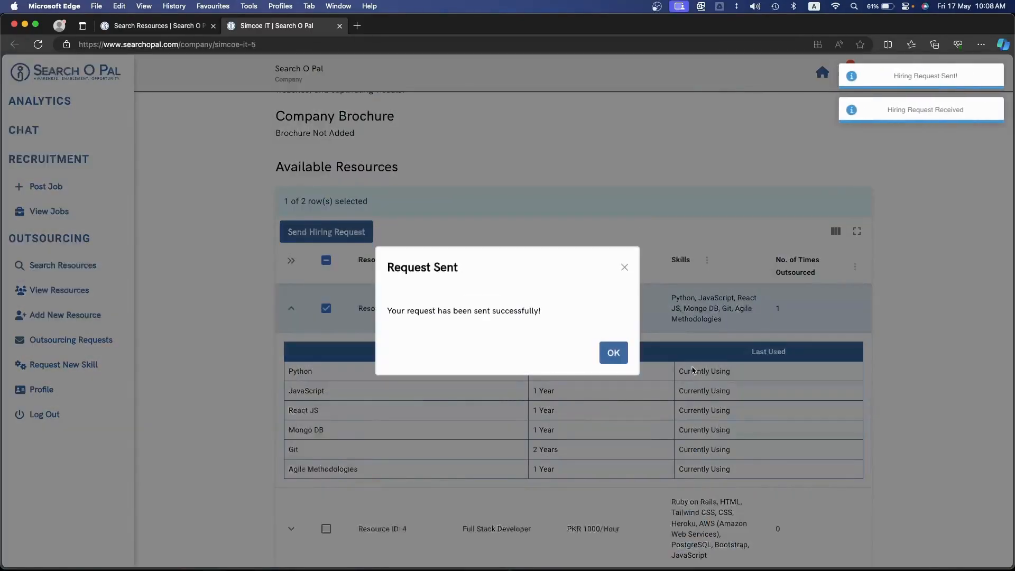
left_click(609, 357)
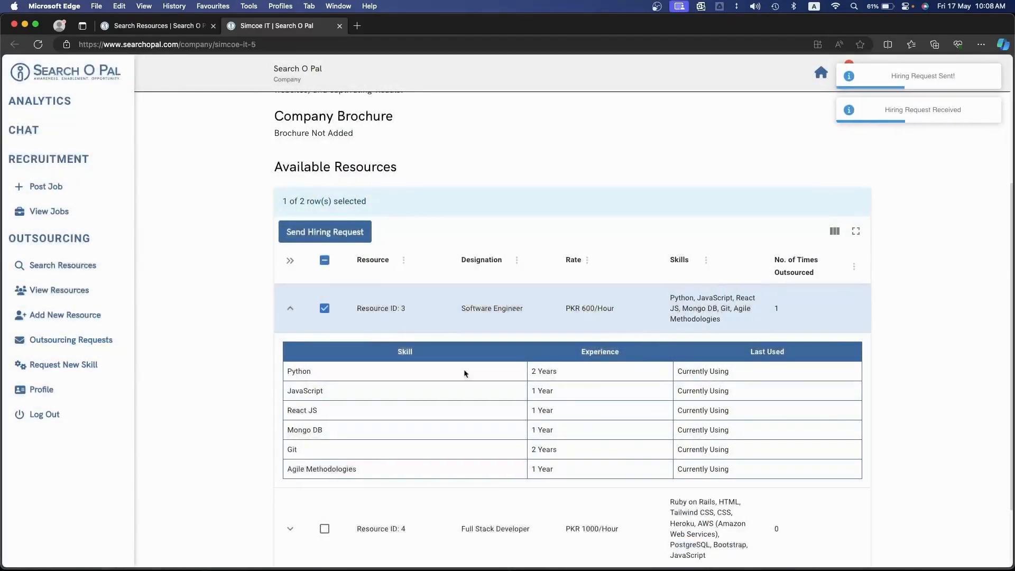
Open the sent outsourcing requests and expand the newest one to read its duration, proposed rate and status
left_click(99, 352)
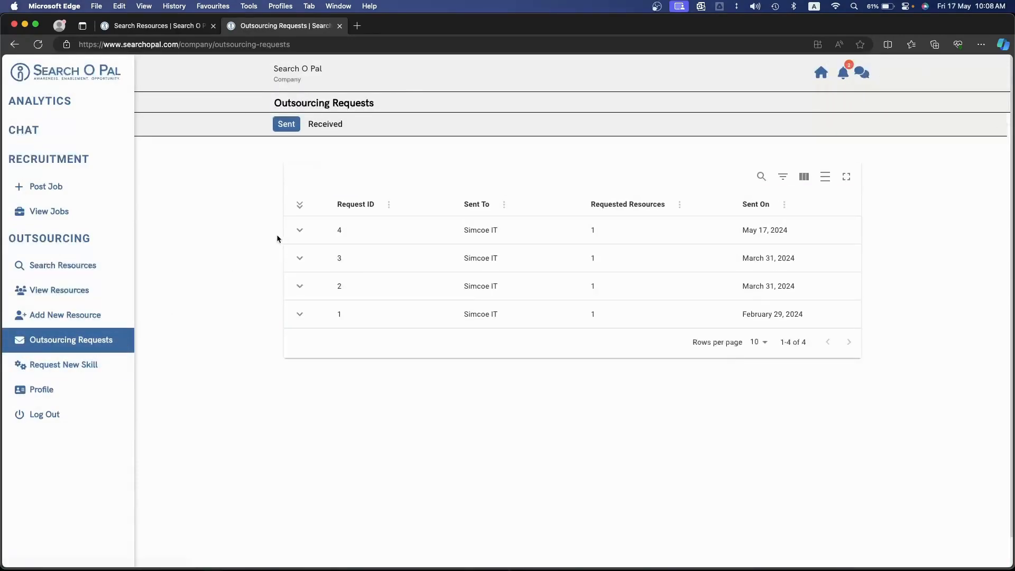
left_click(299, 229)
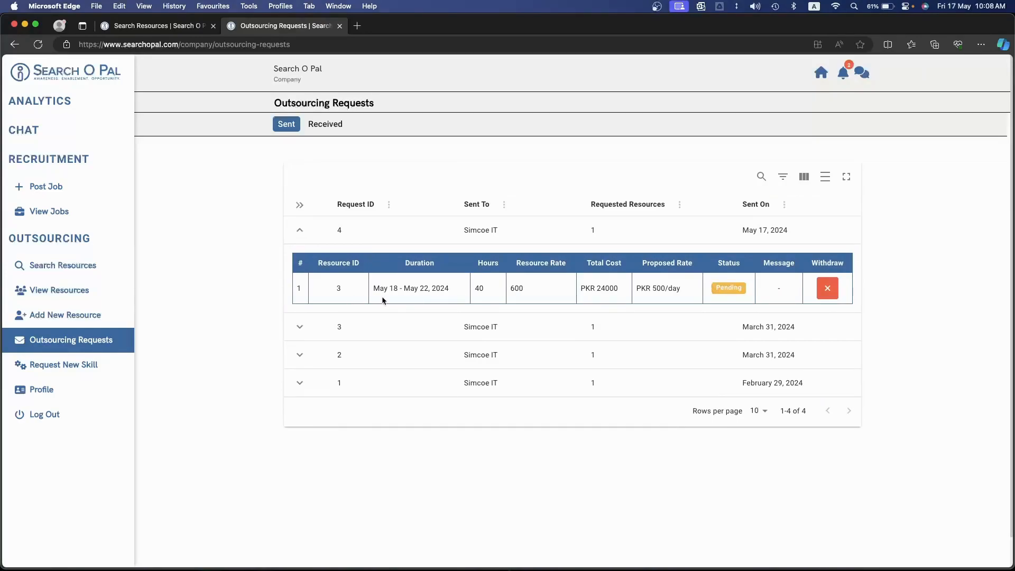
left_click_drag(373, 287, 430, 288)
left_click_drag(636, 289, 683, 289)
left_click(730, 290)
Withdraw the newest outsourcing request sent to Simcoe IT and collapse its details
left_click(827, 288)
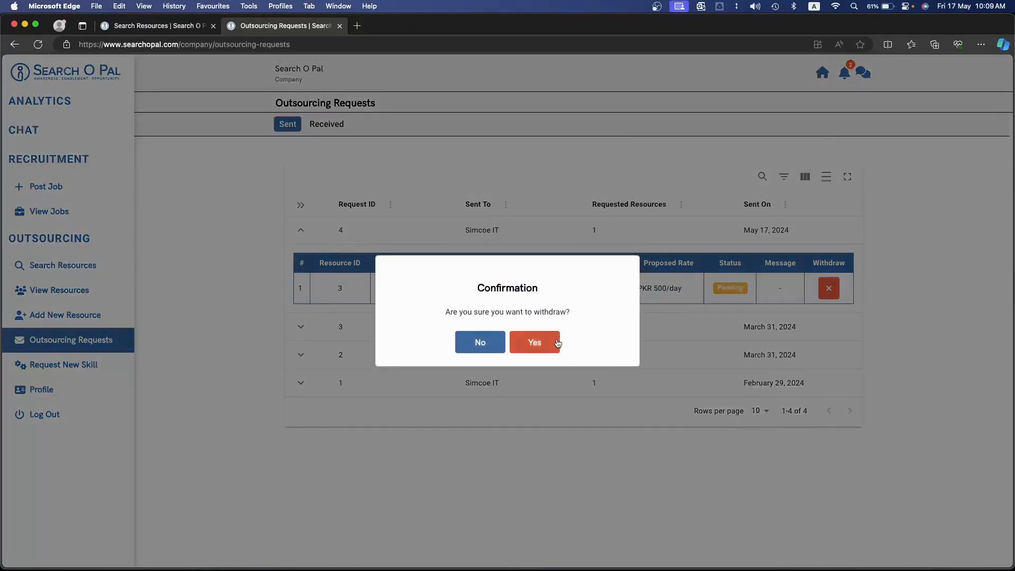
left_click(558, 343)
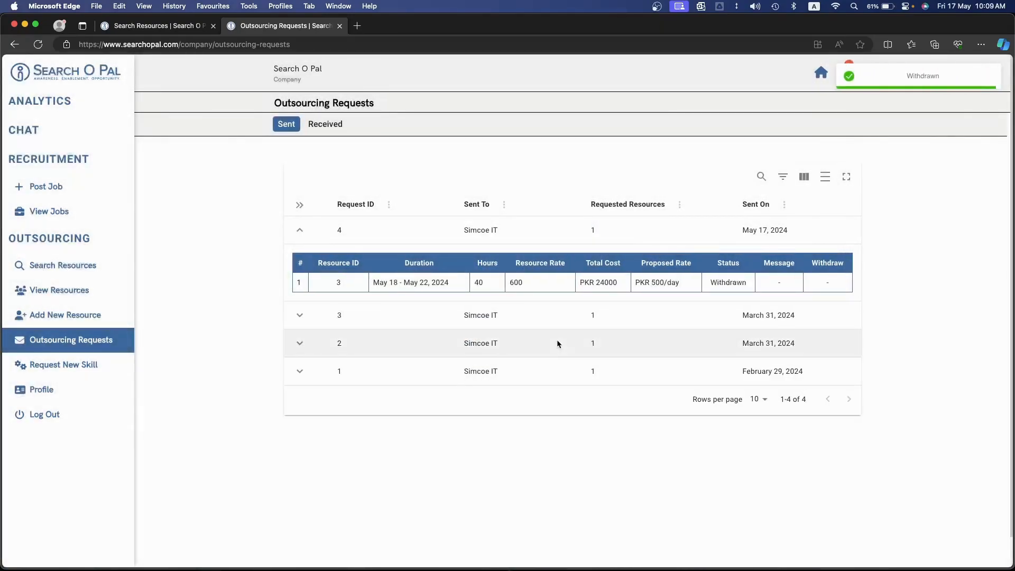
left_click(299, 231)
Check the list of received outsourcing requests
left_click(330, 125)
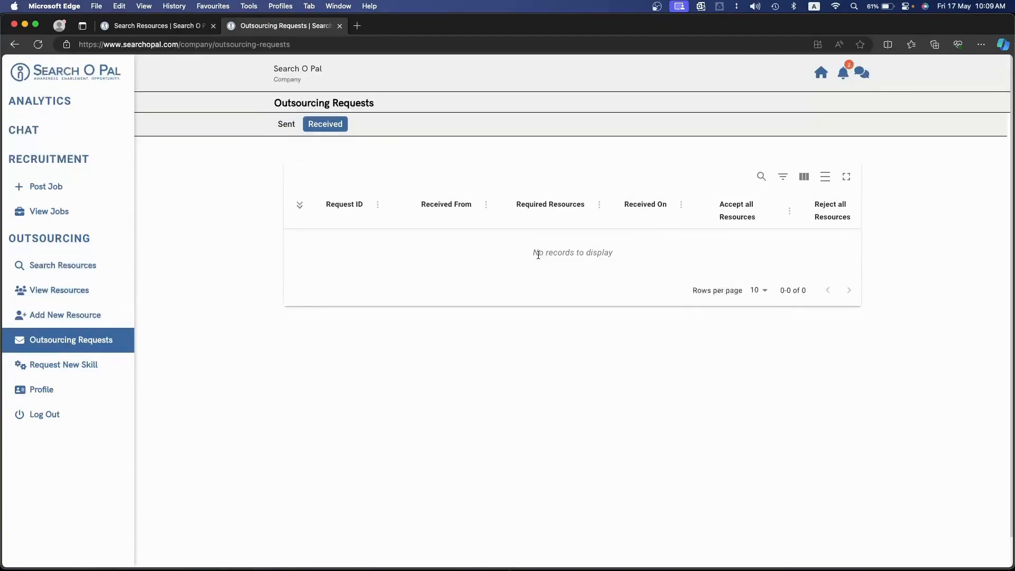
left_click_drag(534, 253, 602, 257)
Look over the company's own resources and the blank new-resource form, and open a duplicate of the idle resource in a new tab
left_click(83, 290)
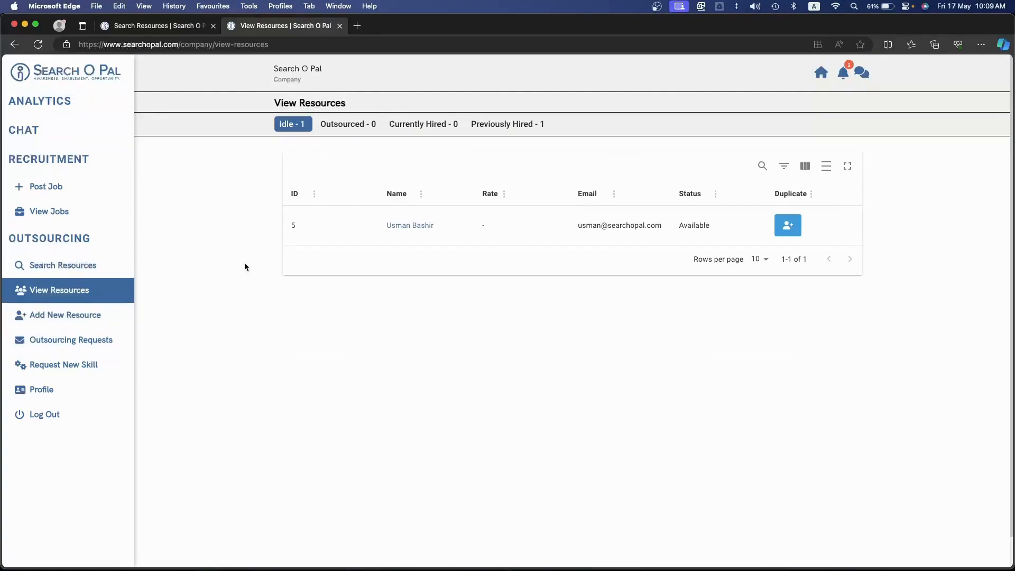
left_click(91, 316)
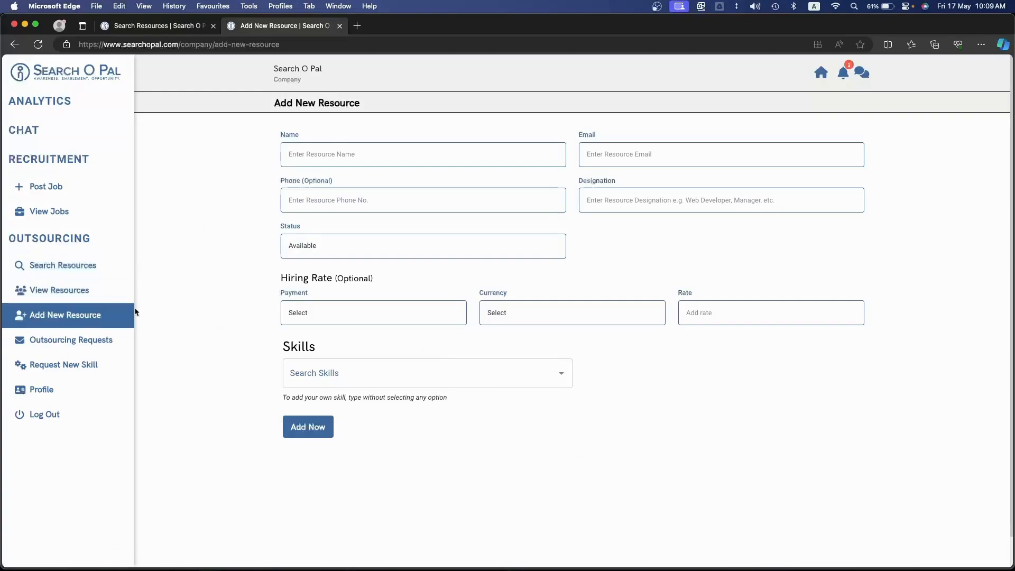
left_click(109, 296)
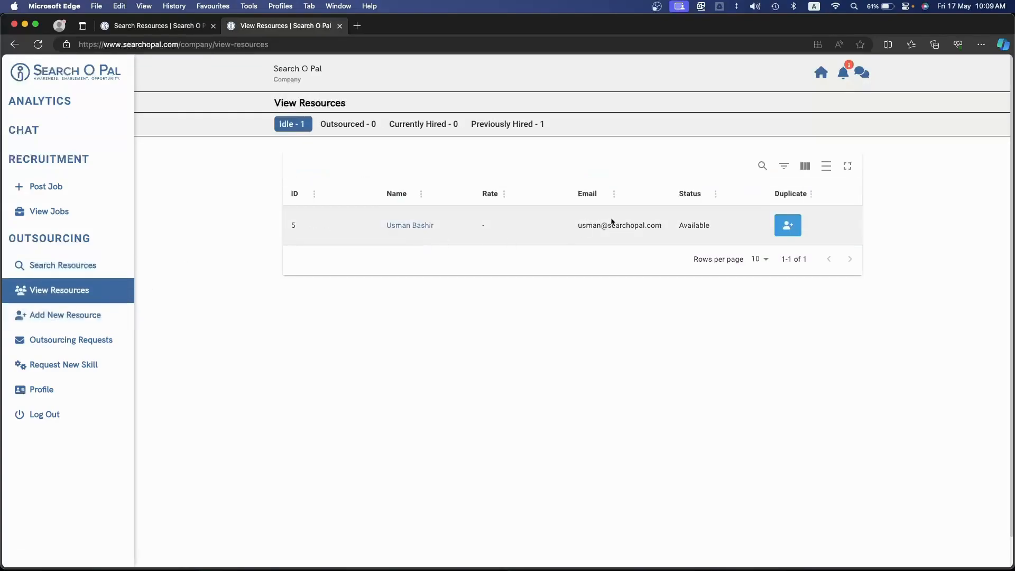
left_click(783, 234)
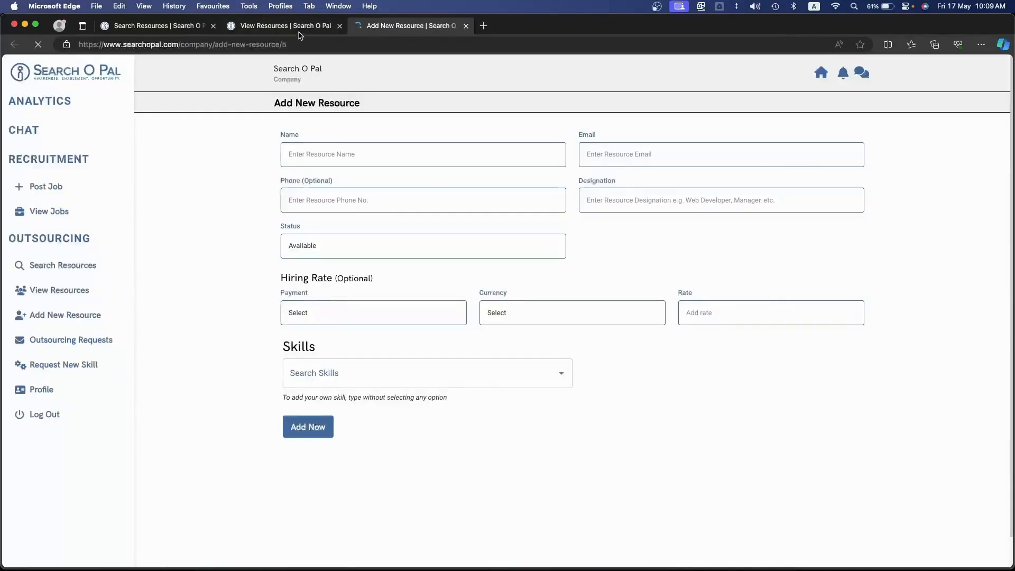
left_click(295, 26)
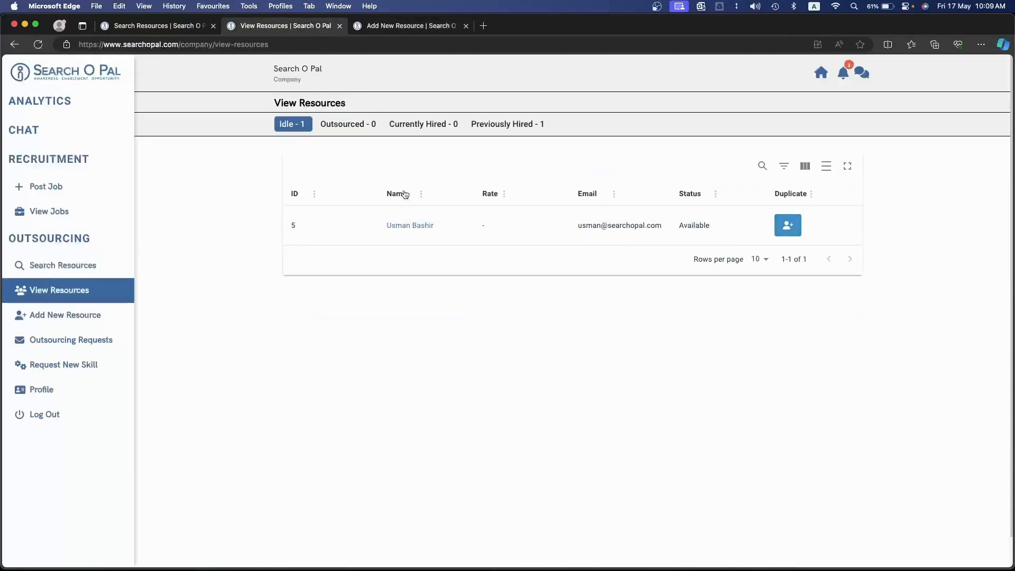
Open the idle resource's profile and review its contact details, skills and outsourcing records
left_click(411, 227)
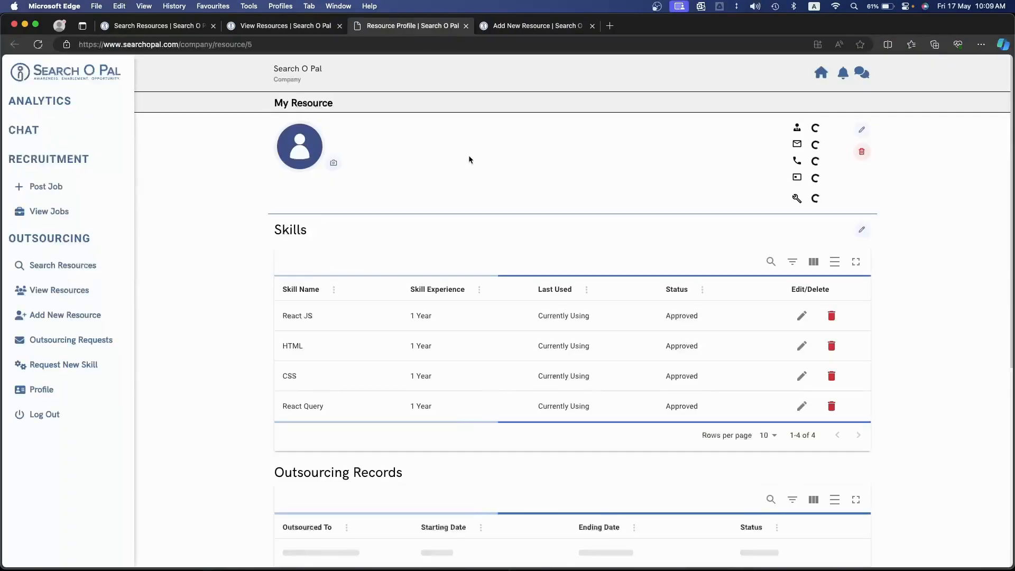
scroll(526, 286, "down", 3)
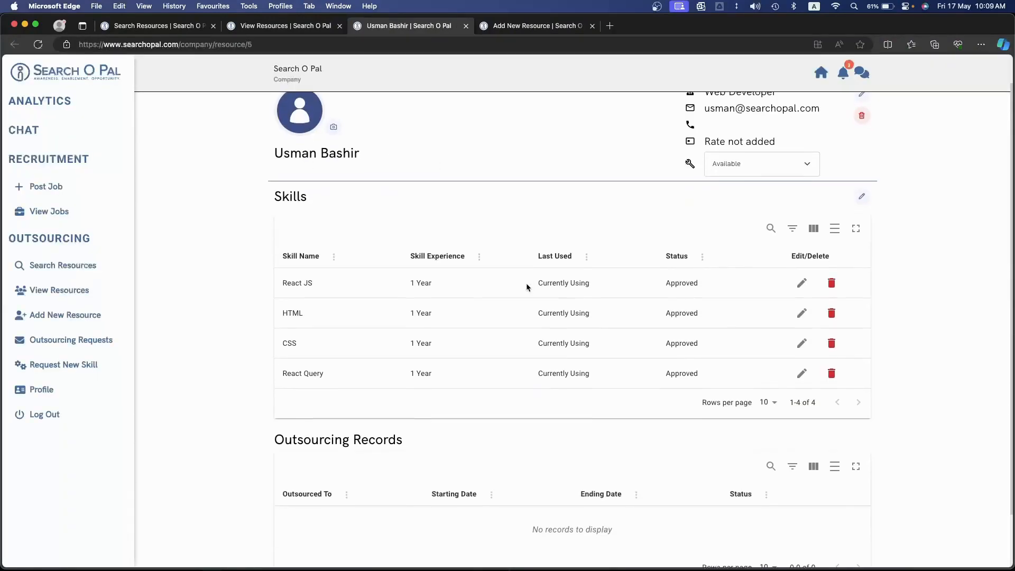
left_click_drag(526, 470, 648, 470)
scroll(648, 471, "up", 3)
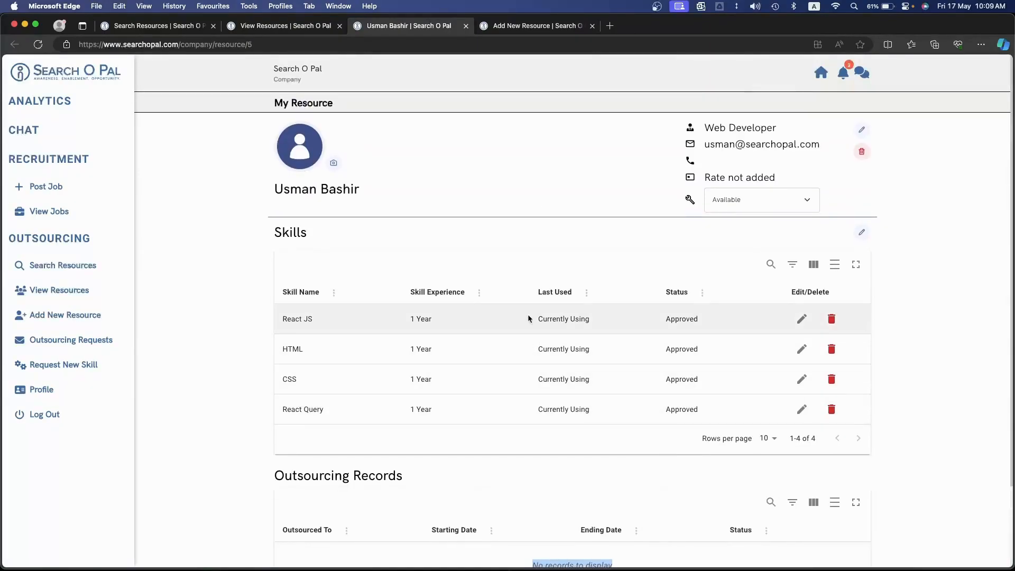
Examine the duplicated resource's form, including its prefilled designation, hiring rate fields and copied skills
left_click(514, 26)
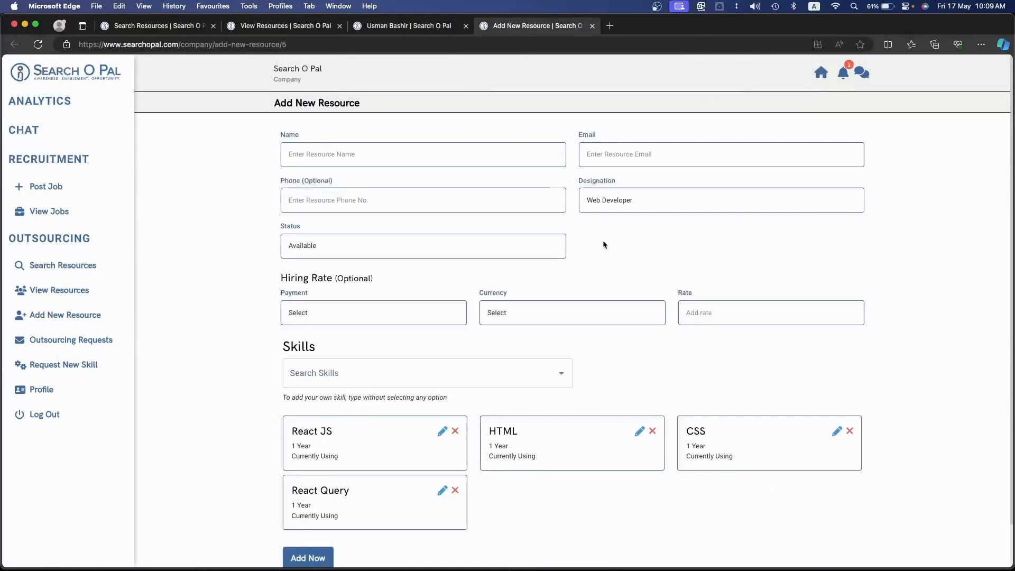
scroll(604, 244, "down", 2)
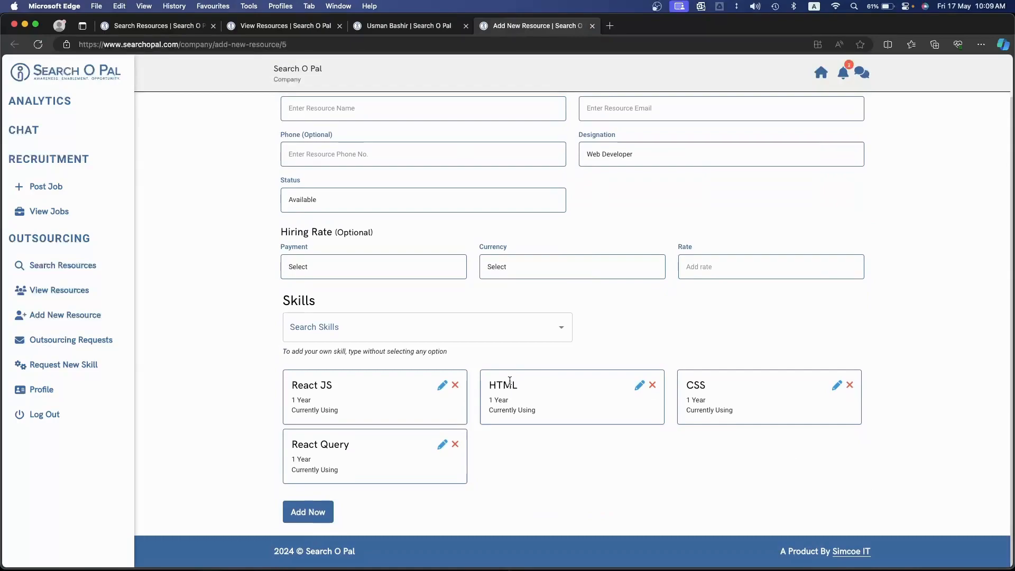
scroll(509, 381, "up", 2)
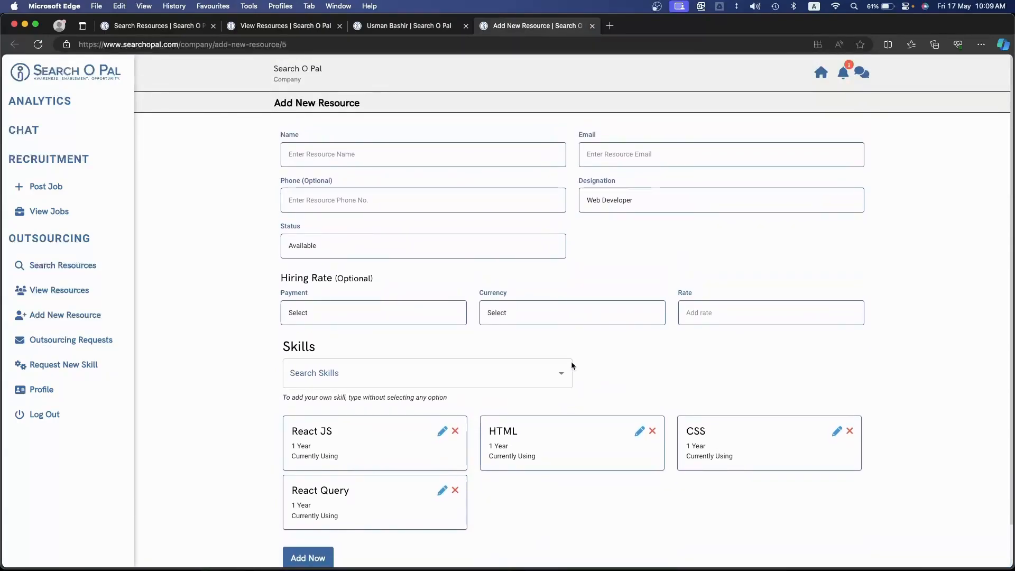
left_click(375, 313)
left_click(186, 317)
left_click_drag(685, 202, 578, 204)
left_click(592, 273)
scroll(591, 272, "down", 2)
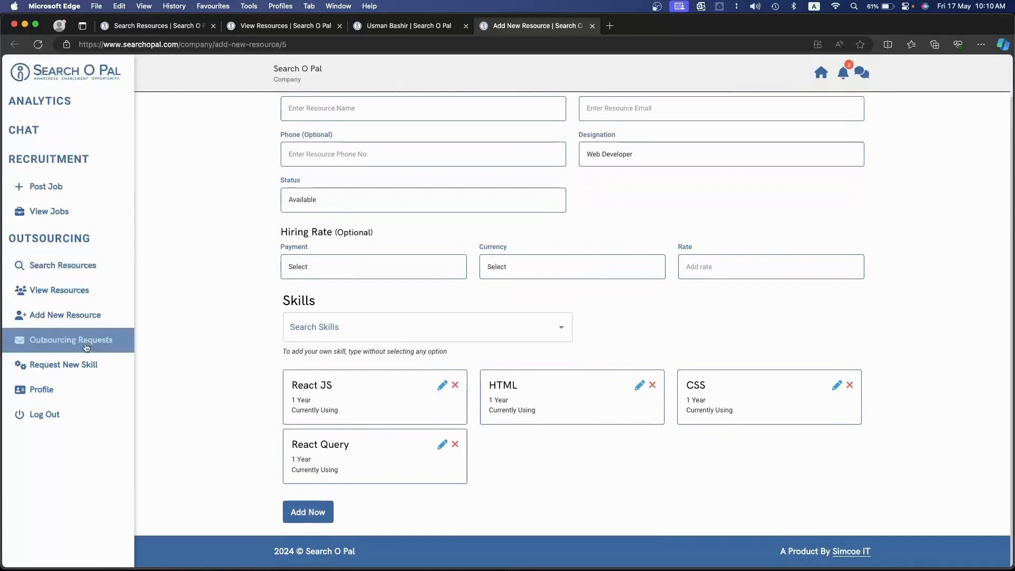
Open the company profile and review its logo and editable company info form, closing the form without changes
left_click(84, 389)
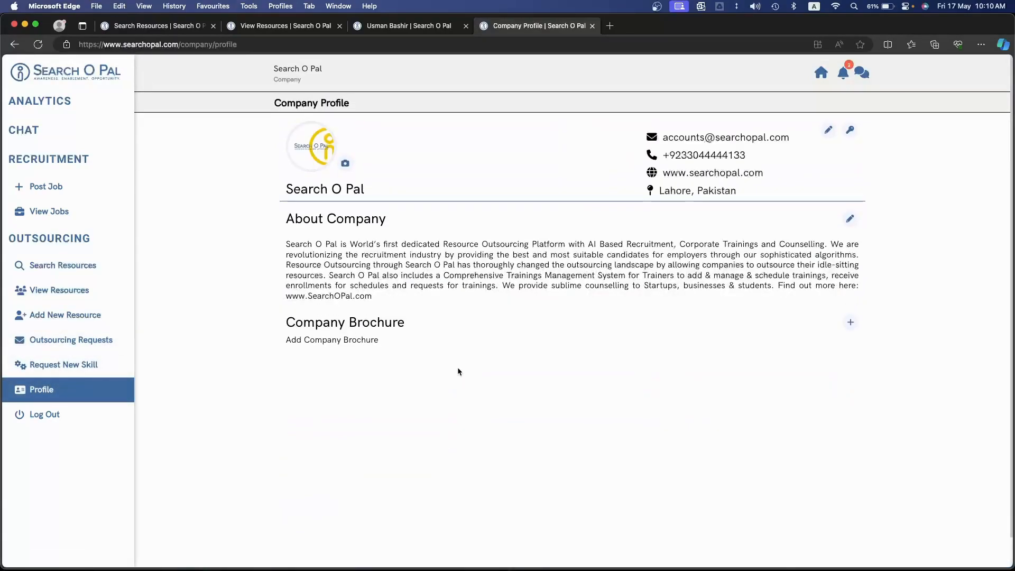
scroll(301, 131, "up", 5)
scroll(302, 131, "down", 5)
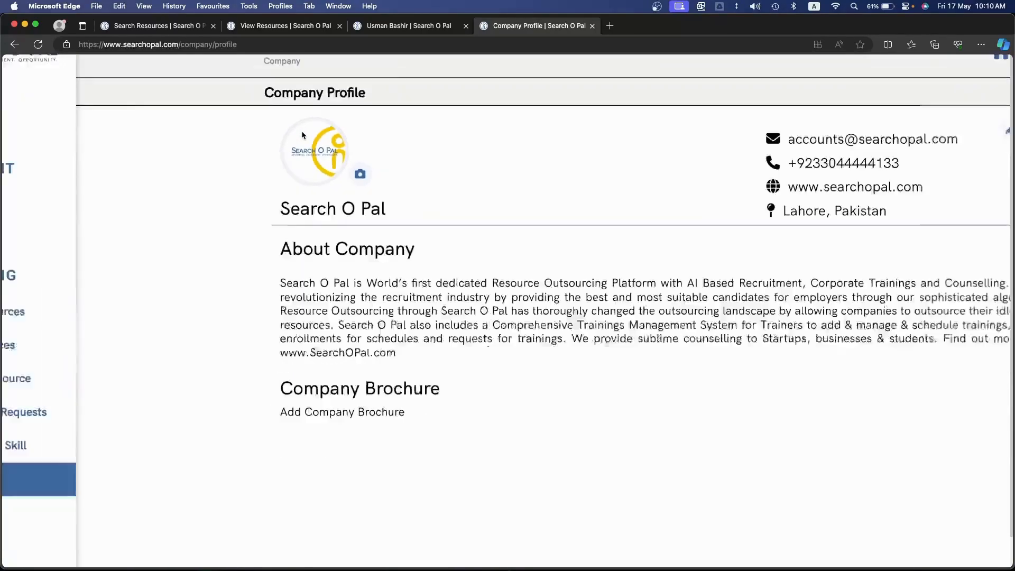
left_click(342, 165)
left_click(341, 168)
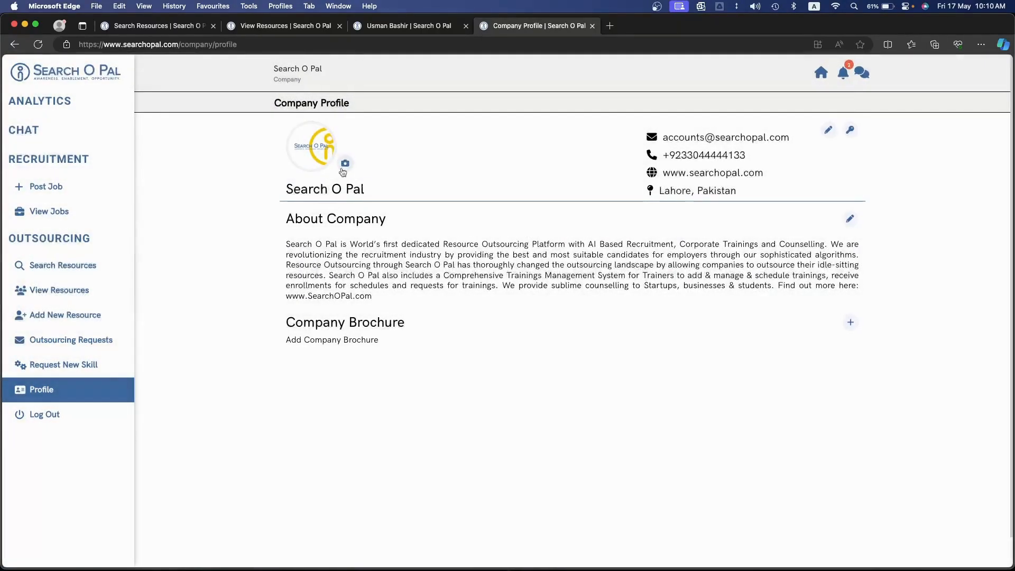
left_click(829, 130)
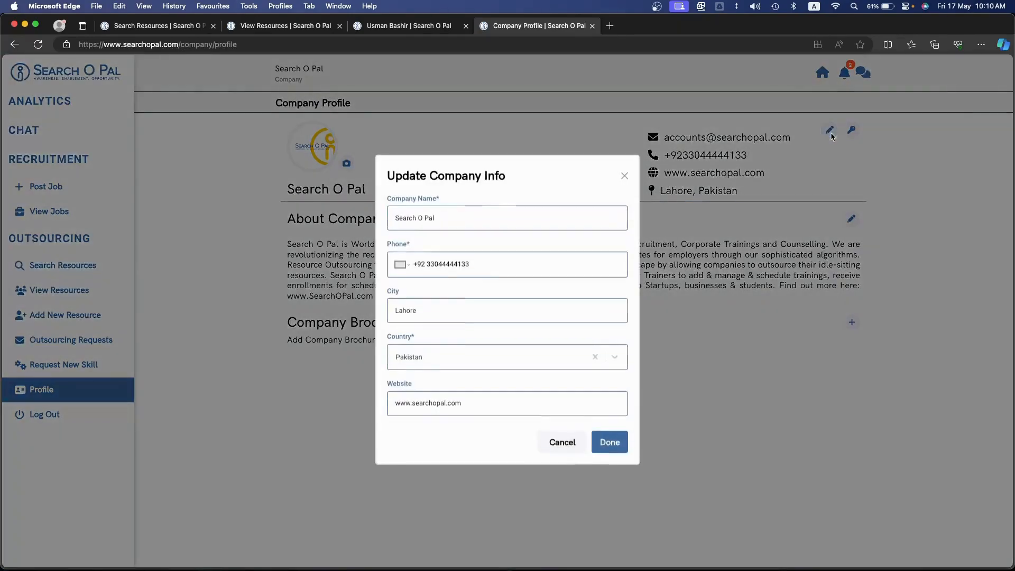
left_click(728, 304)
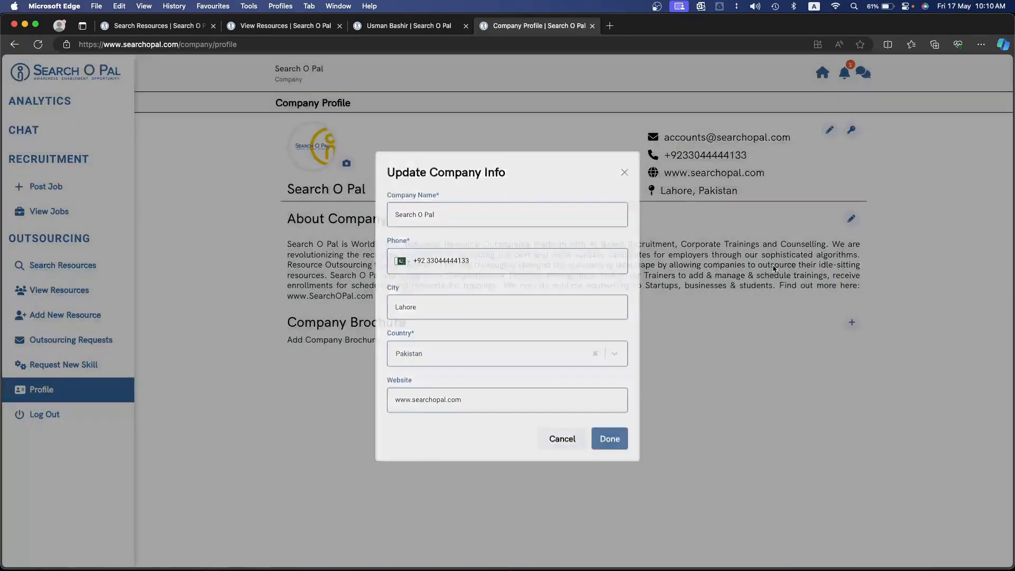
Read through the About Company description and check the option for adding a company brochure
left_click_drag(284, 244, 443, 289)
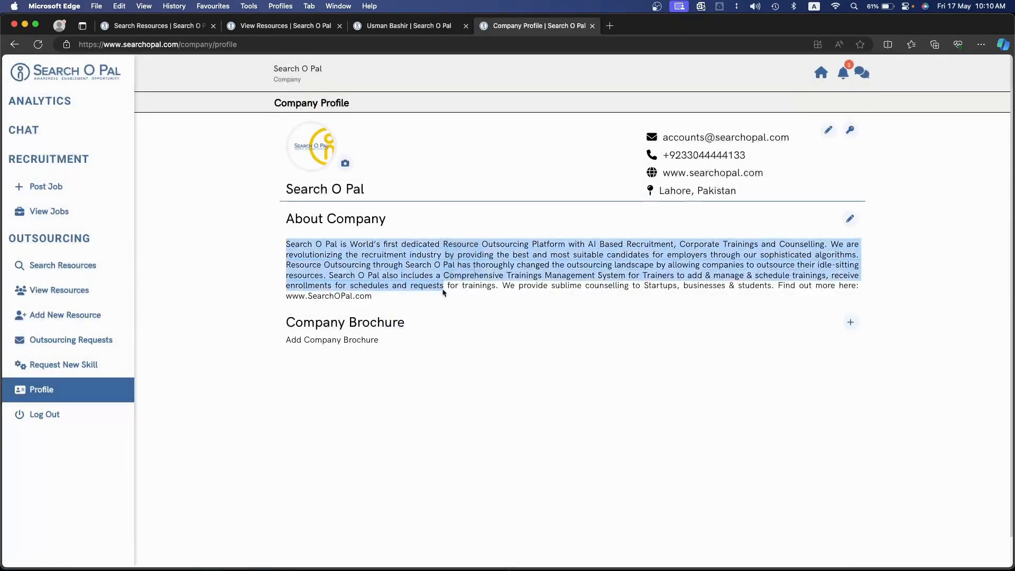
left_click(396, 308)
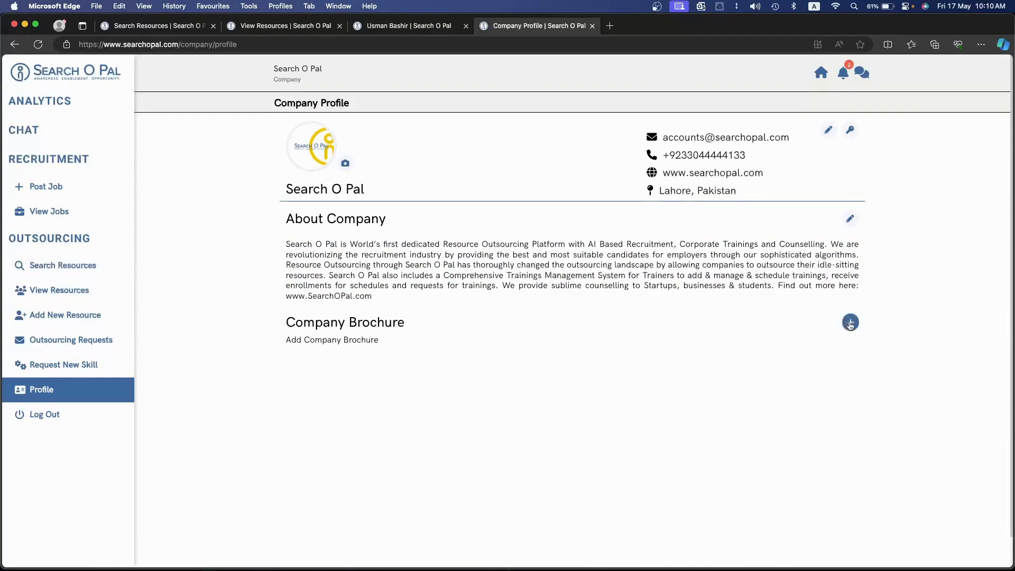
left_click(849, 322)
left_click(823, 332)
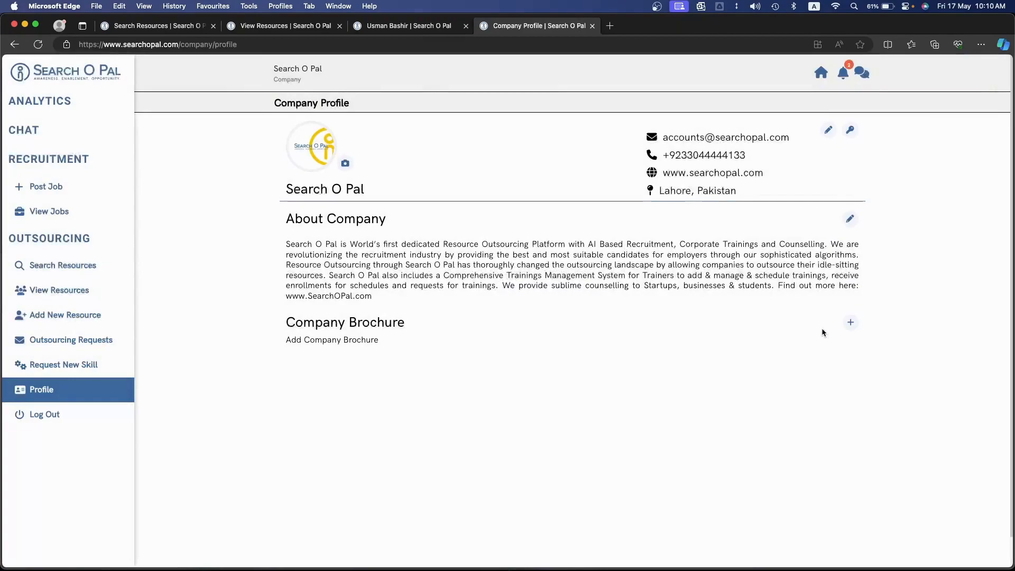